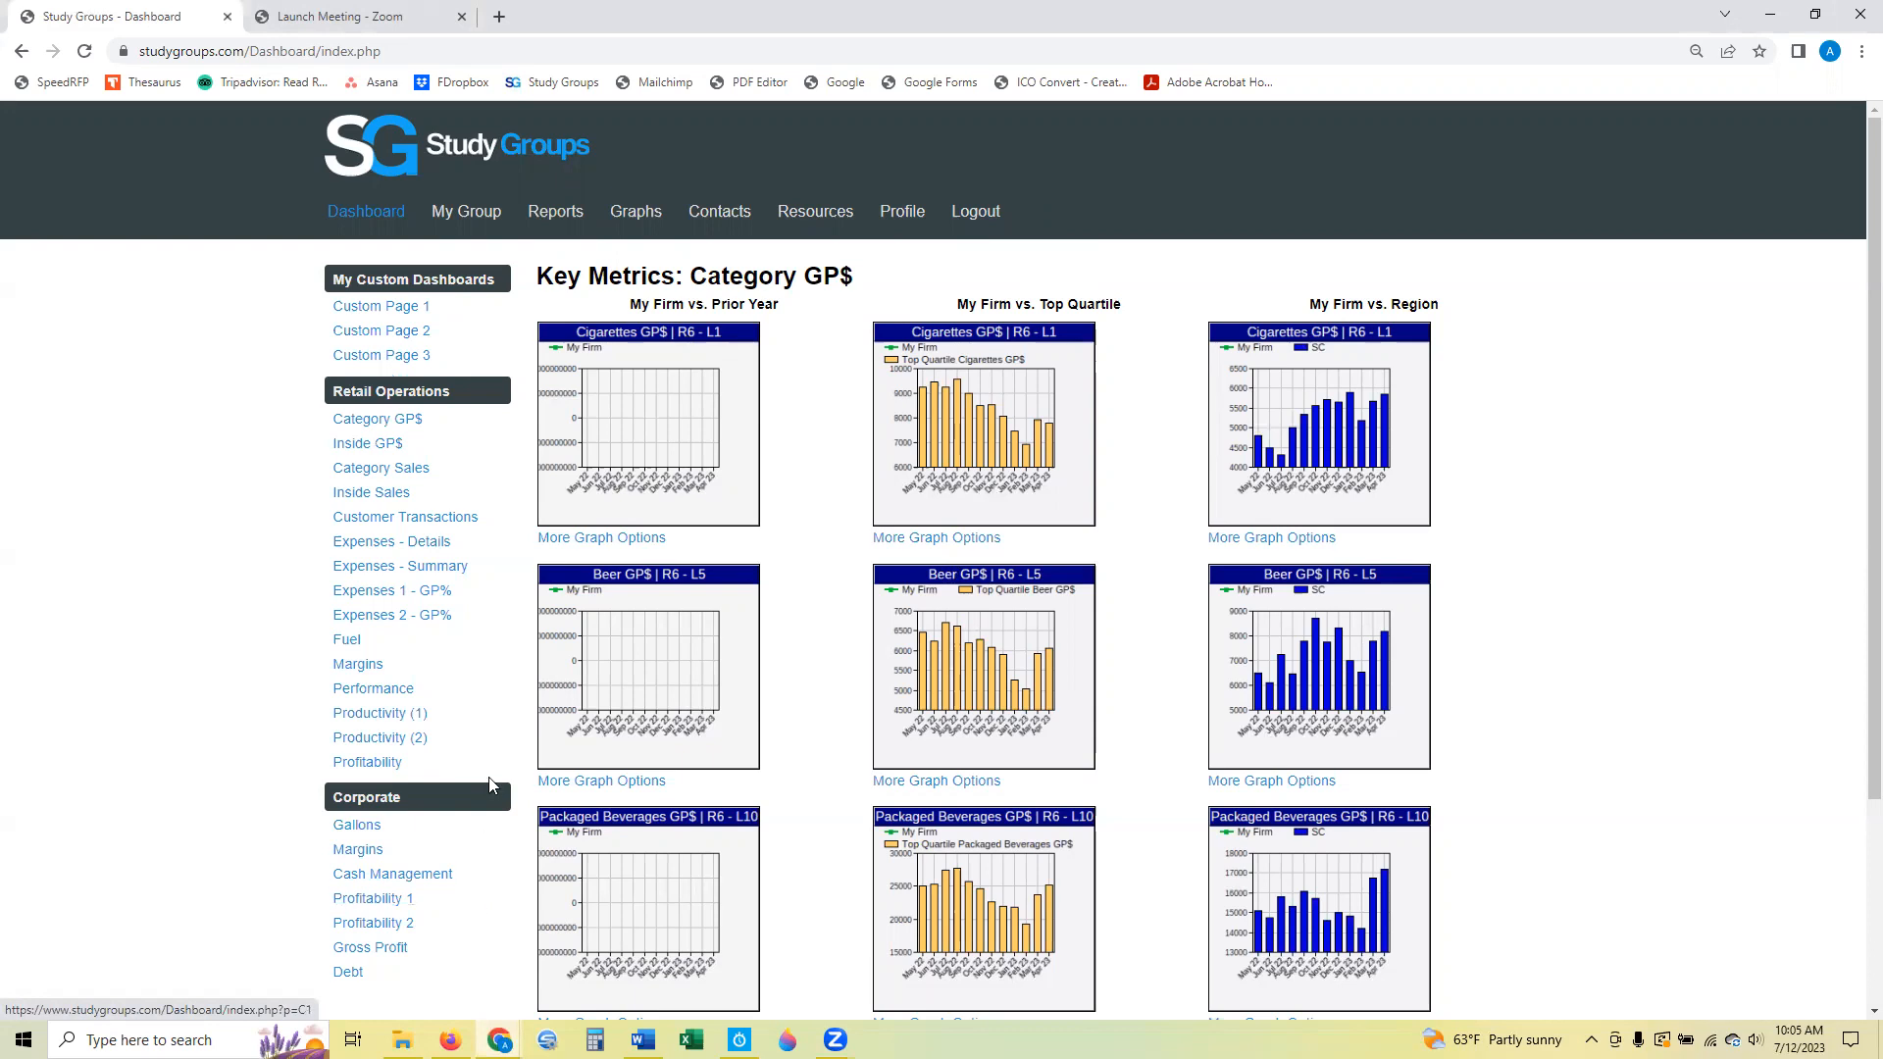
Configure custom dashboard page 2 with Corp Gross Profit Mg as Graph 1 and Favorite Graph as Graph 2.
left_click(422, 341)
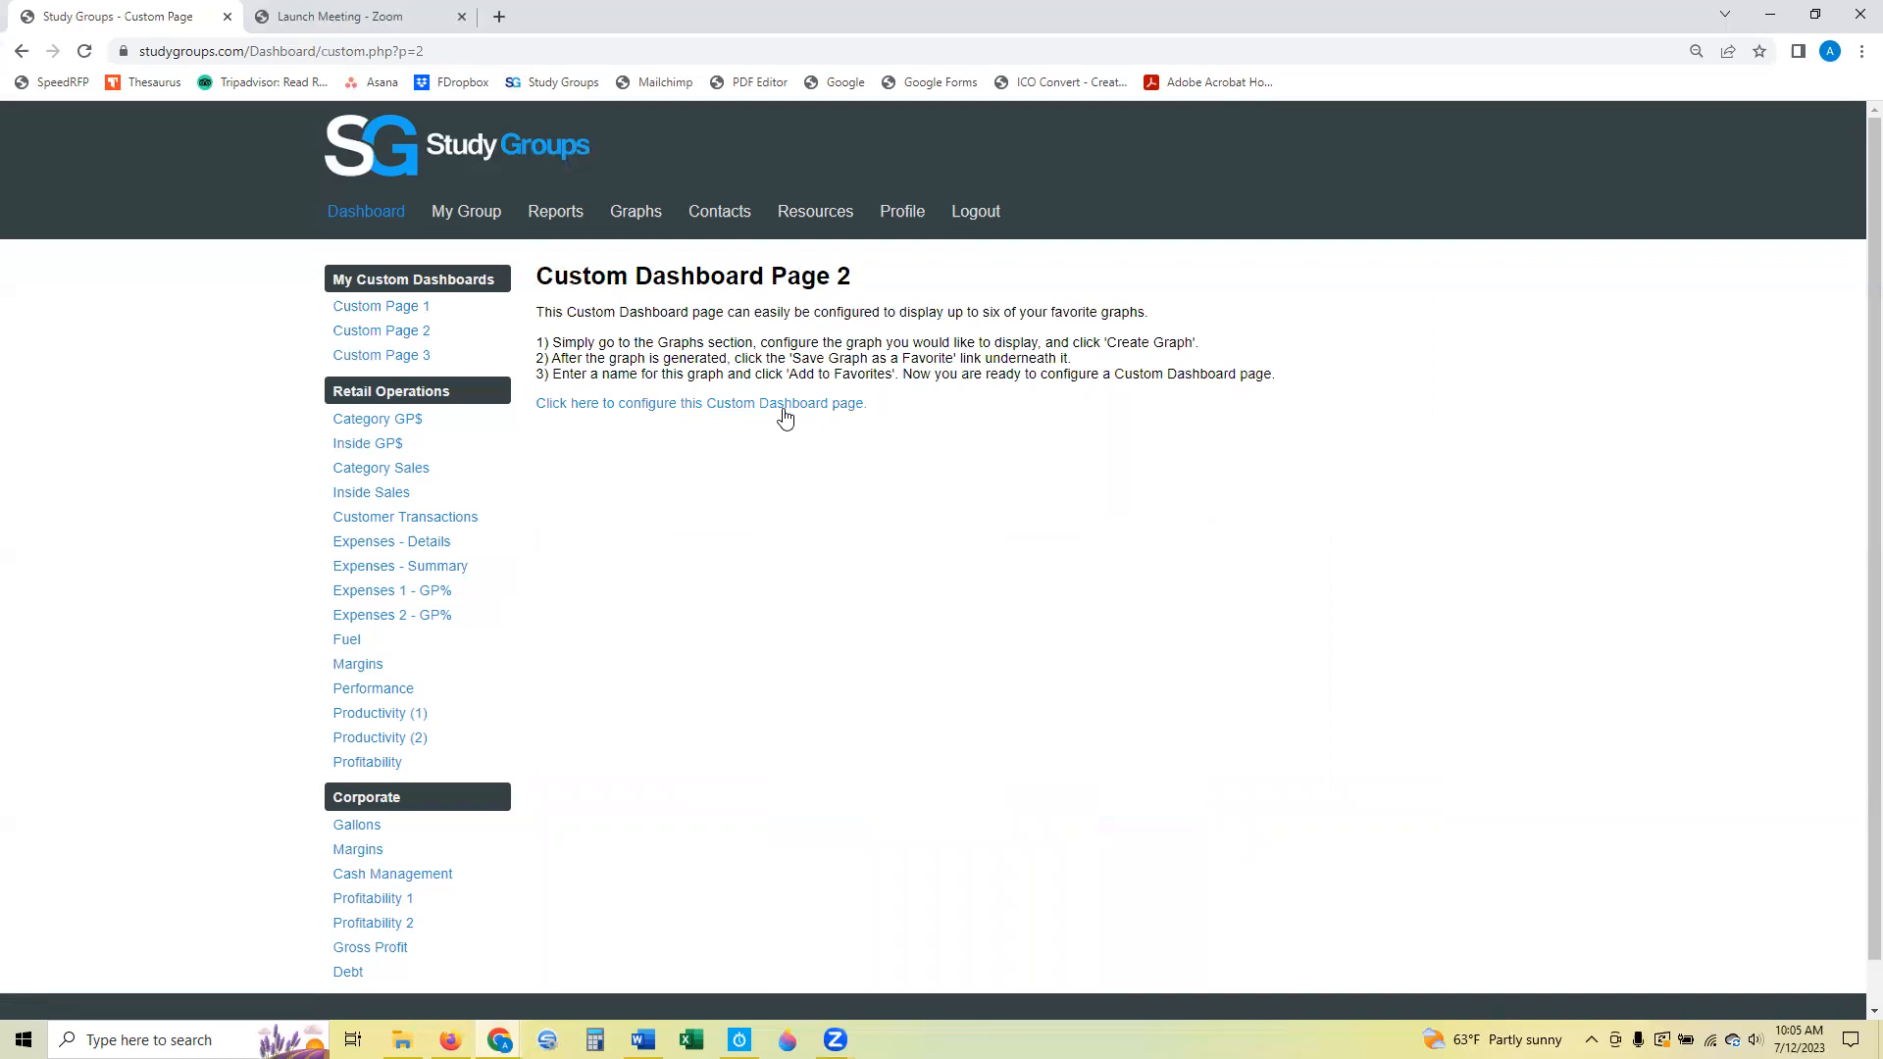
scroll(1079, 490, "down", 1)
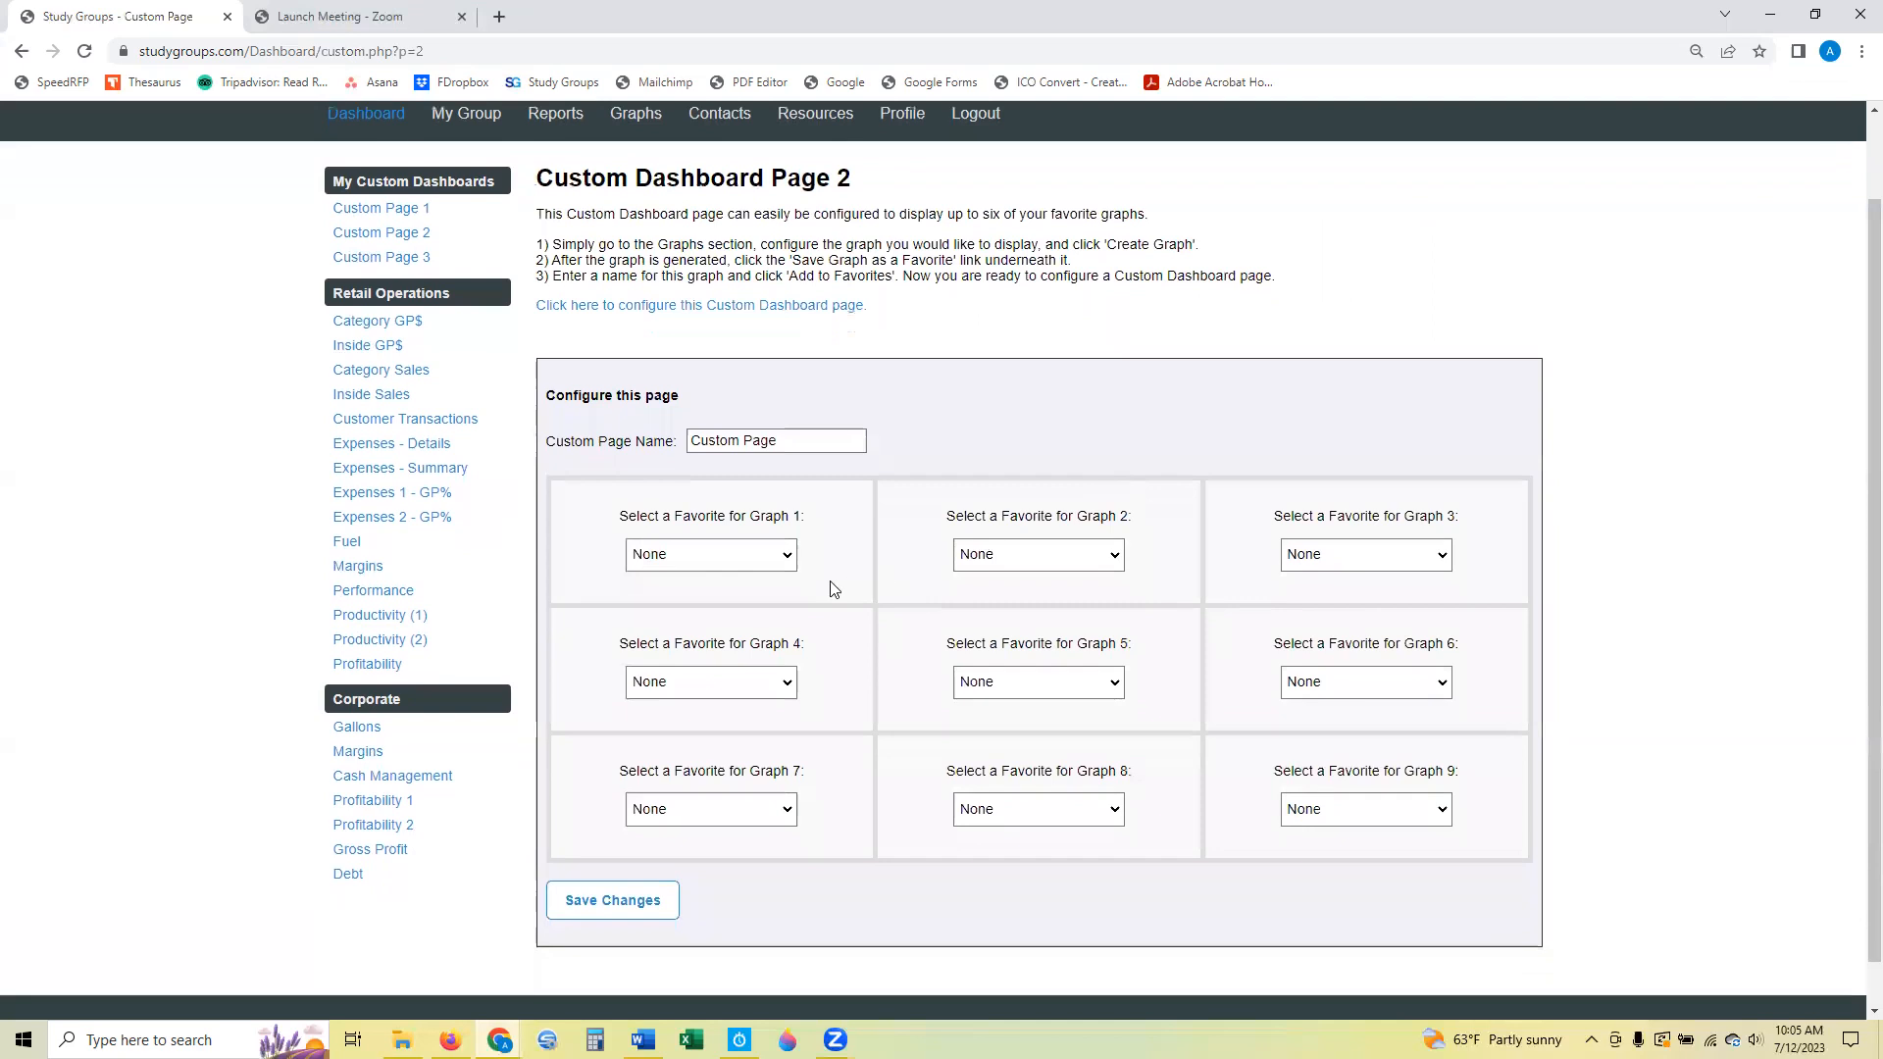
left_click(782, 556)
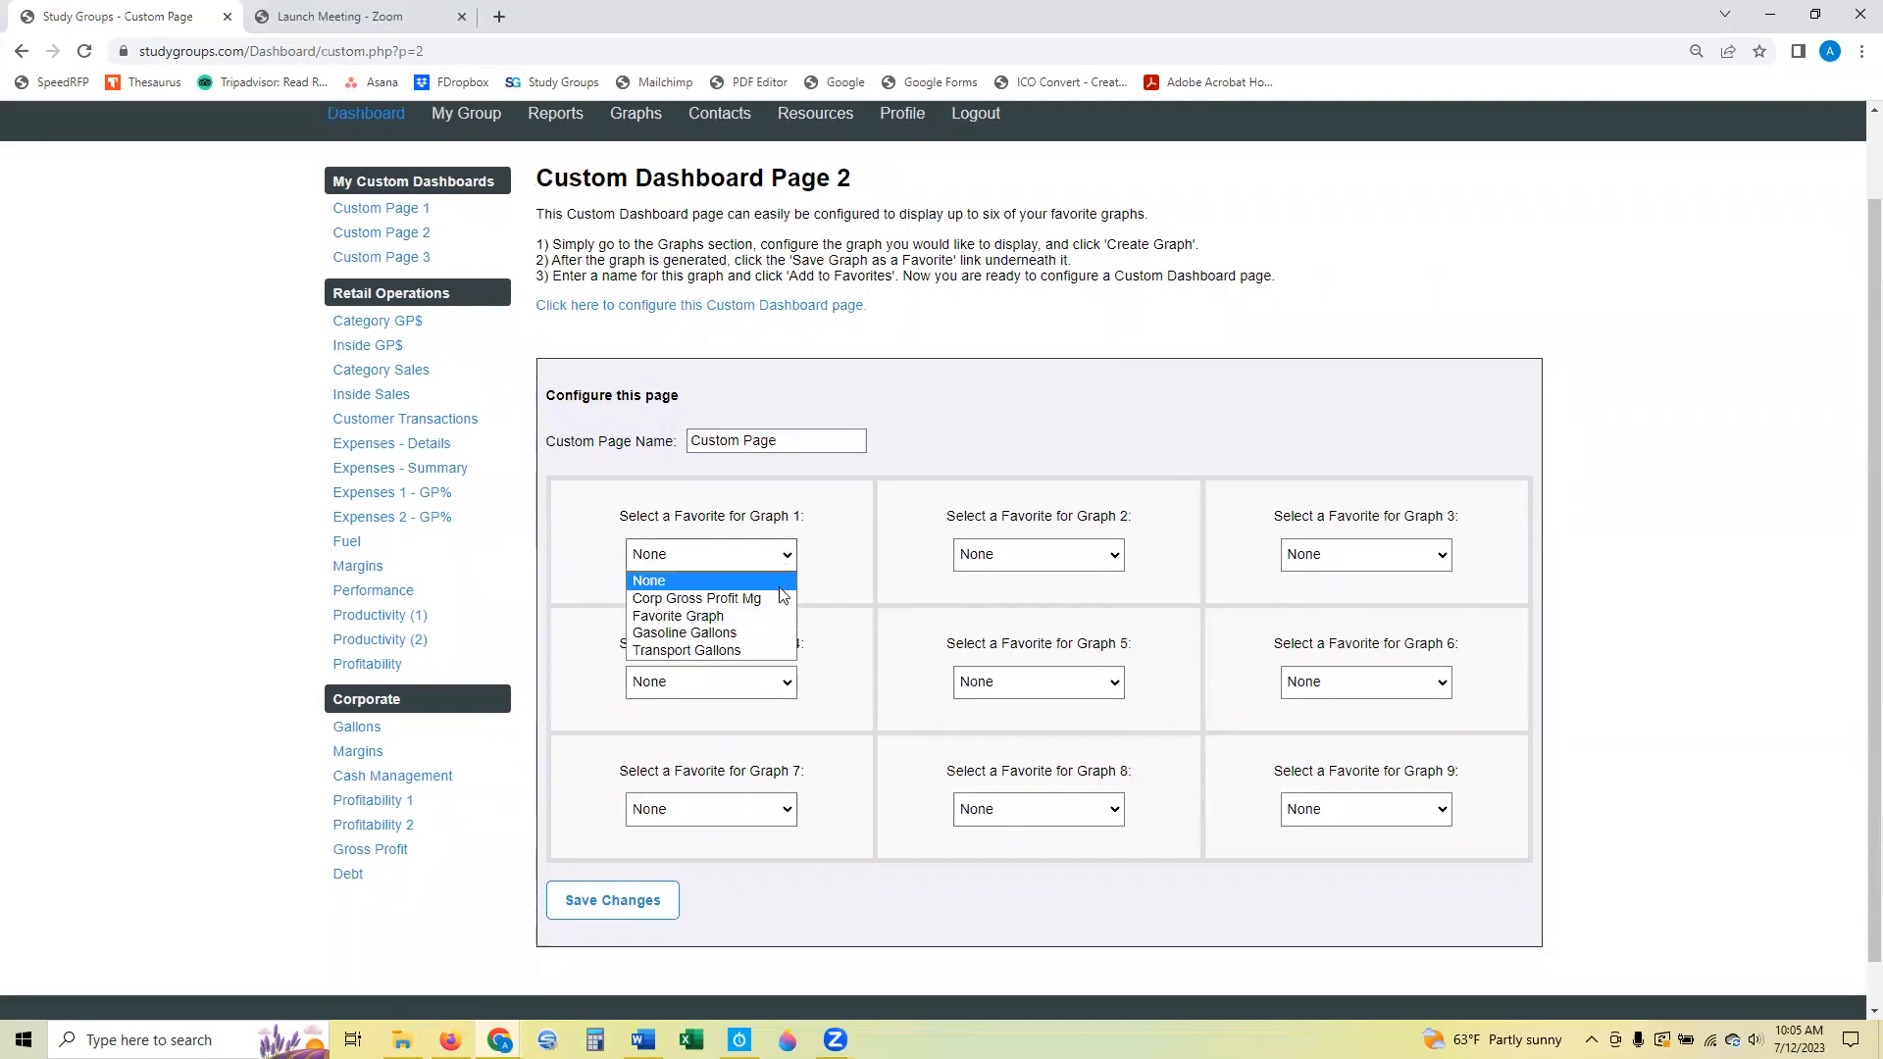
left_click(782, 600)
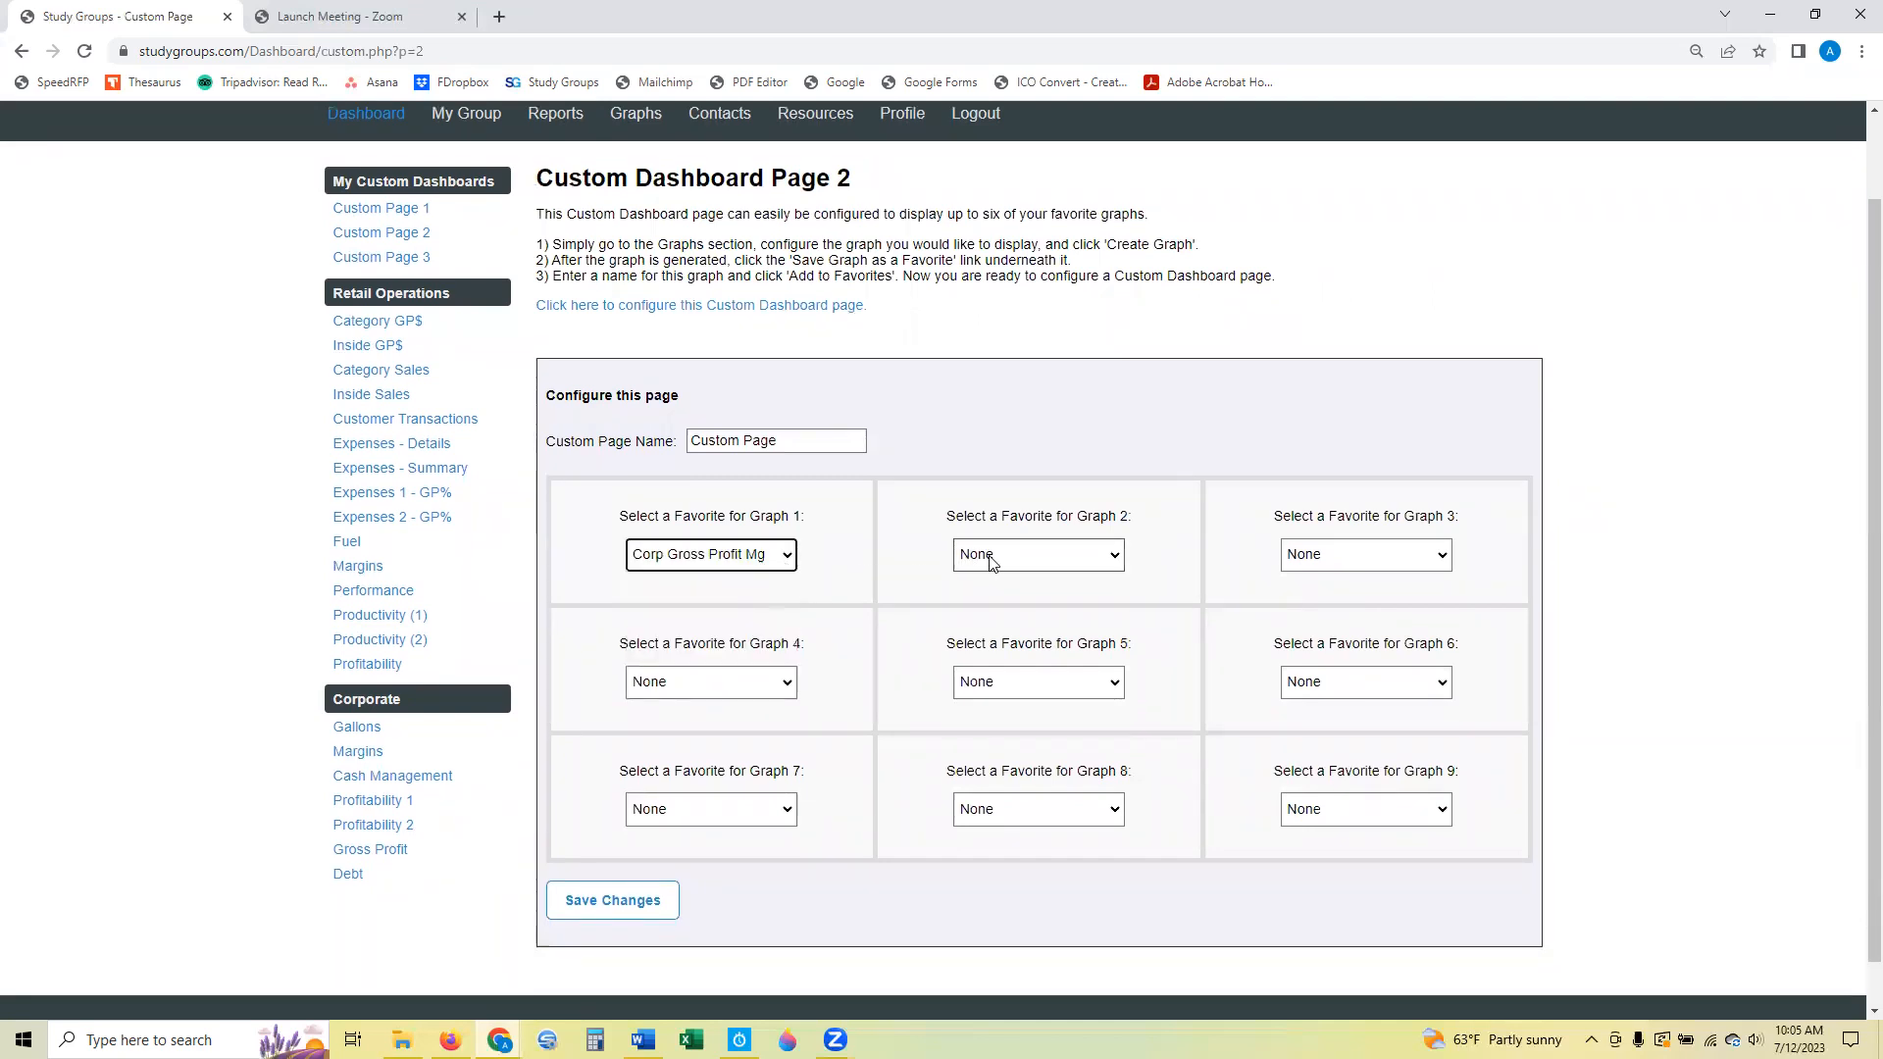
left_click(996, 557)
left_click(1017, 618)
Name the custom dashboard page "Custom Page 2" and save the changes.
left_click(833, 443)
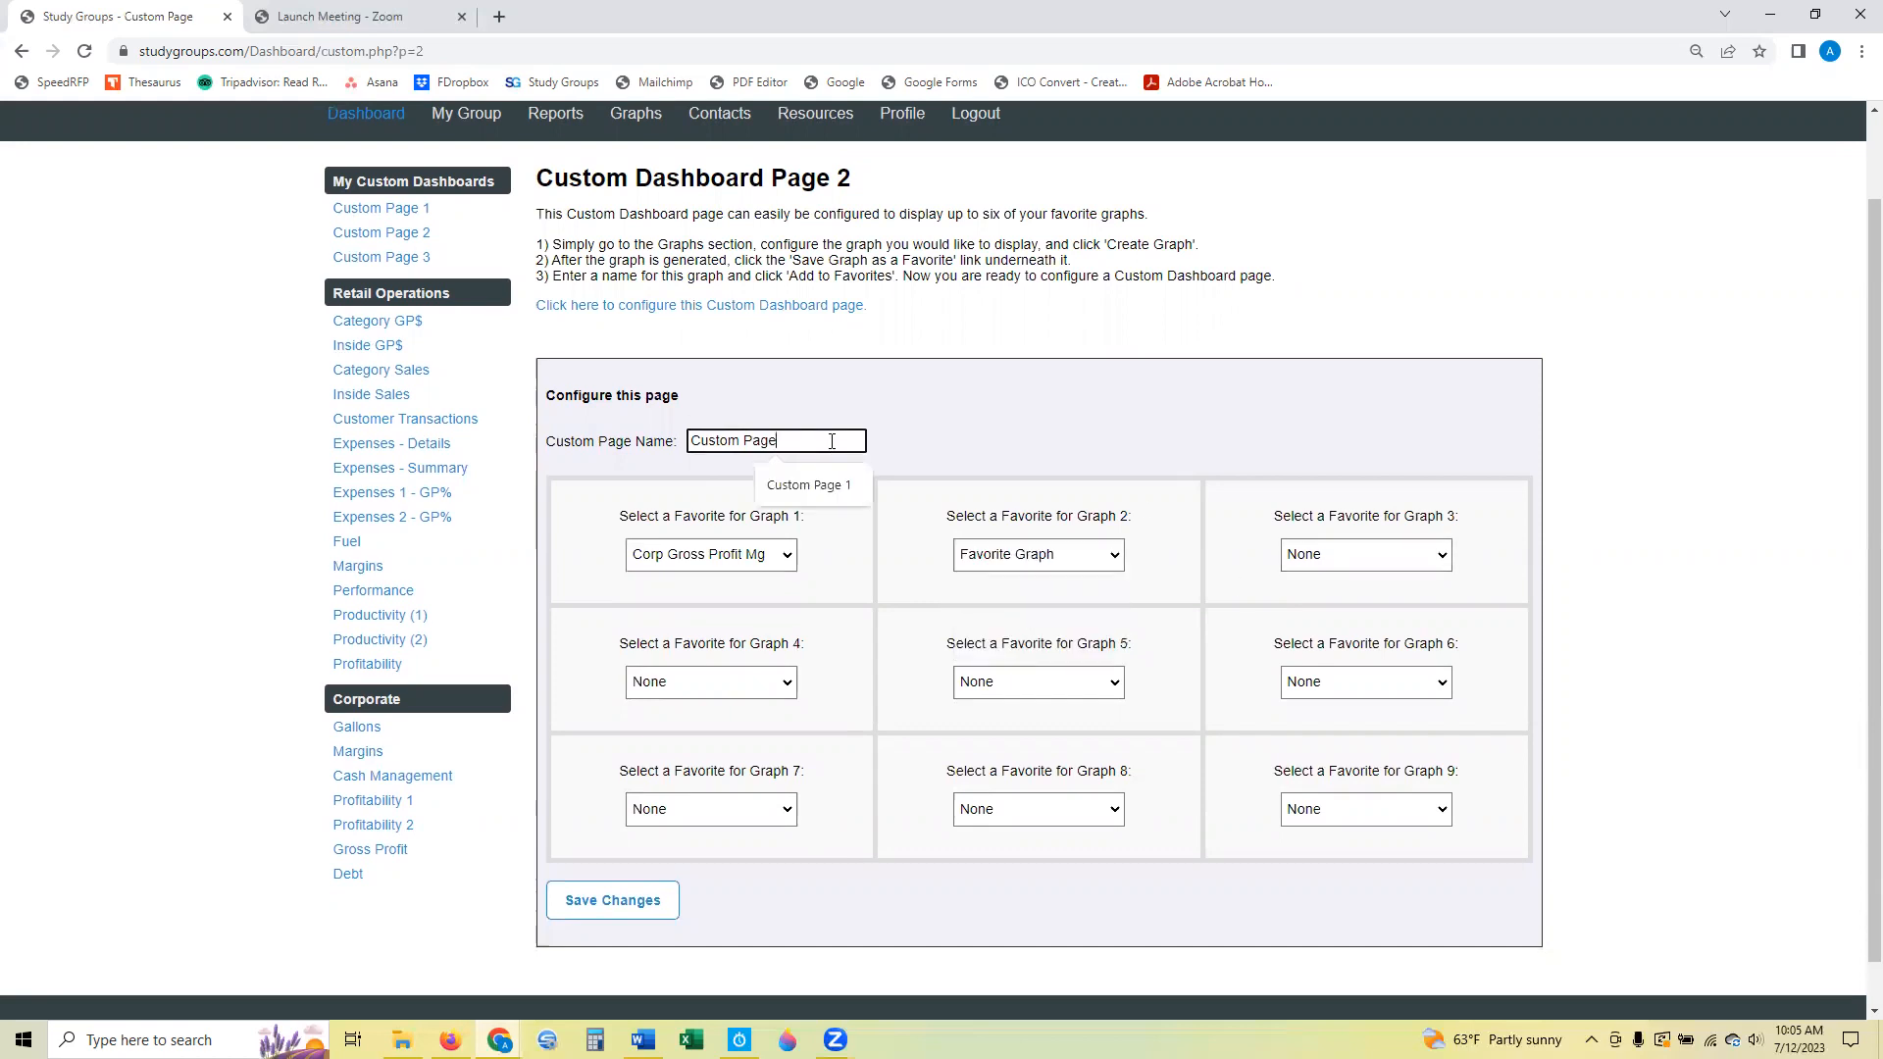
type("2")
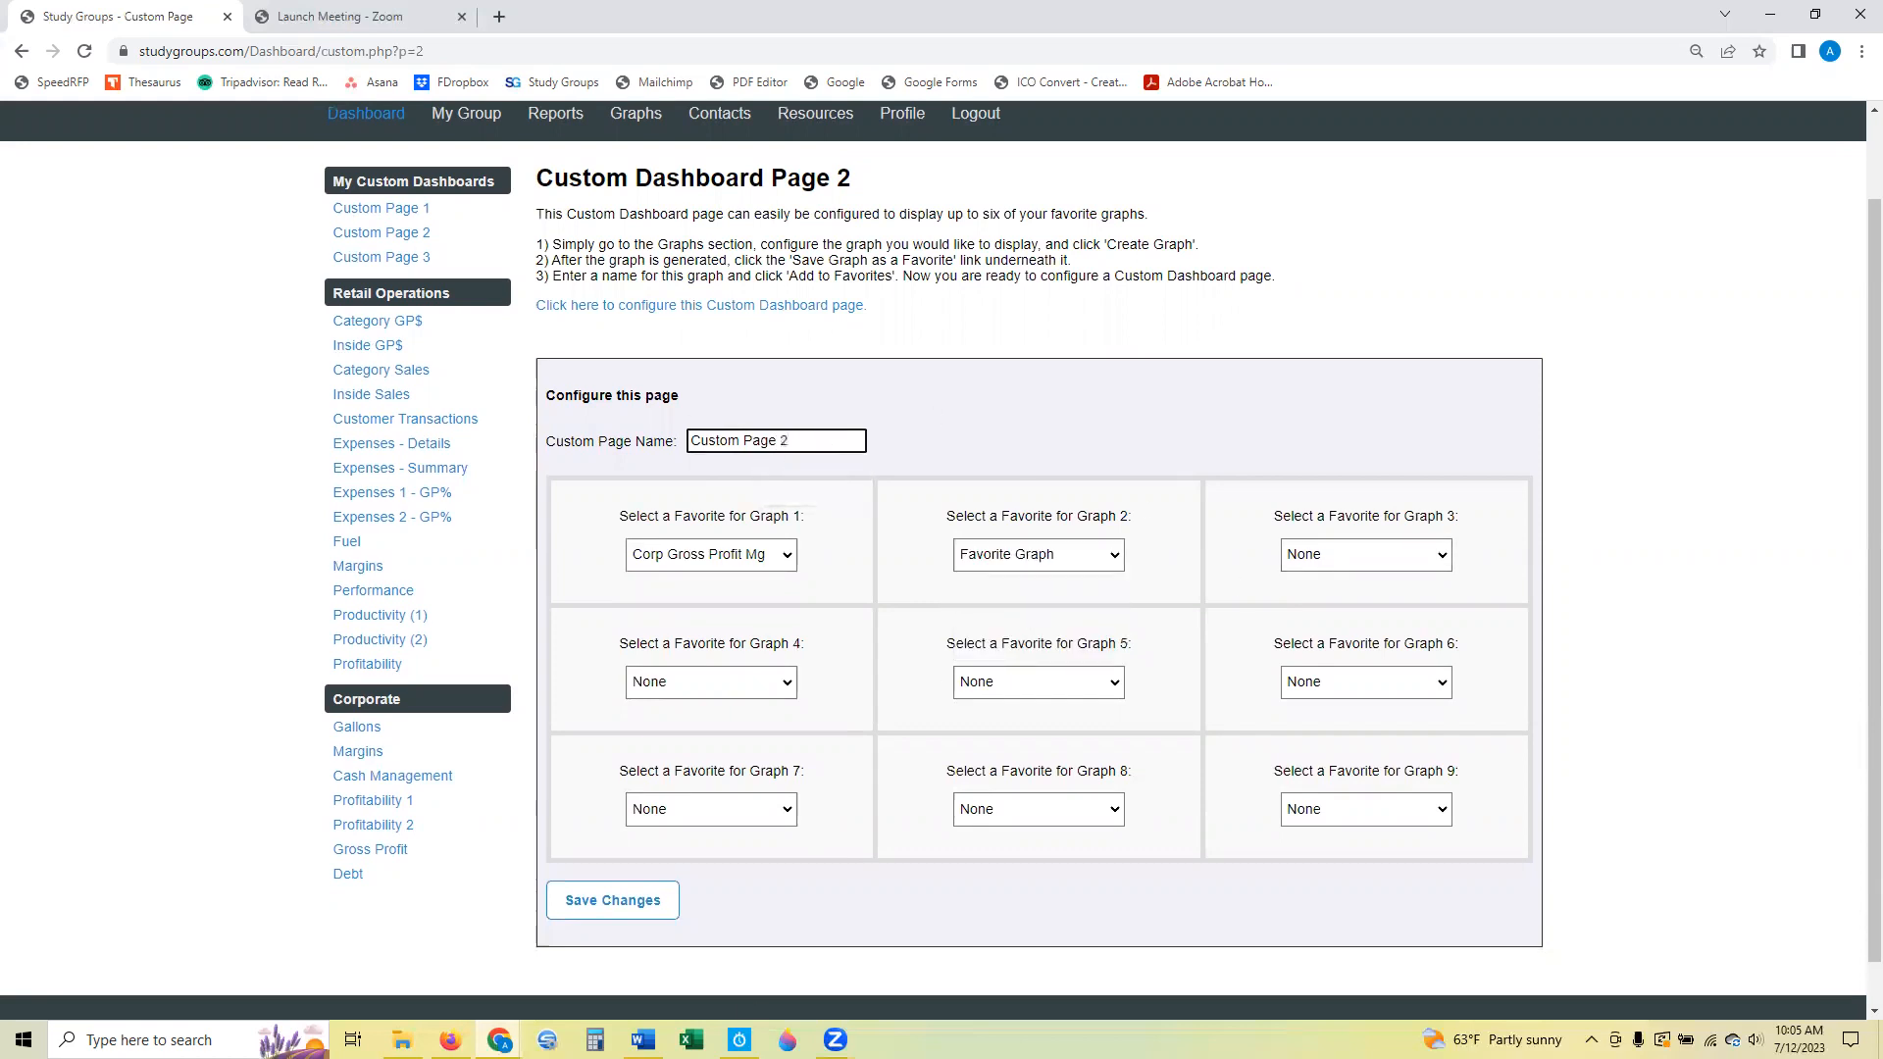
left_click(612, 900)
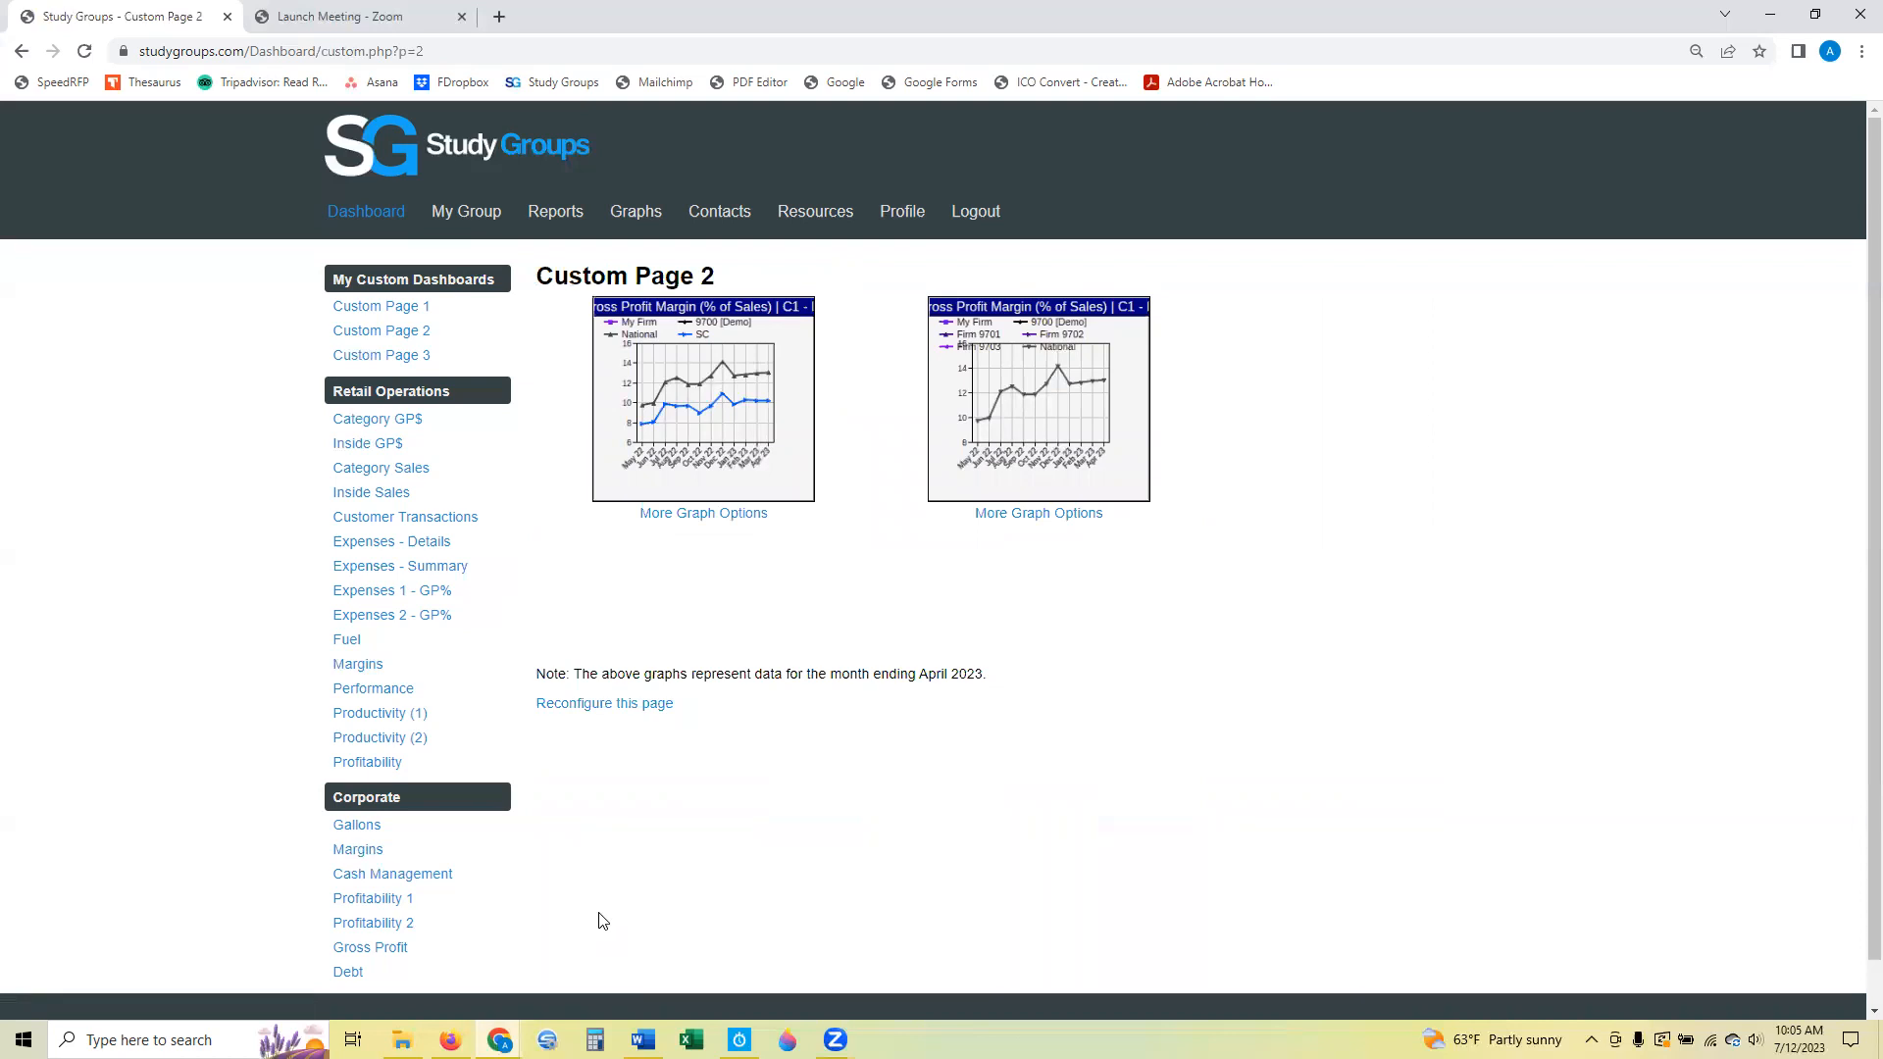
scroll(101, 567, "down", 1)
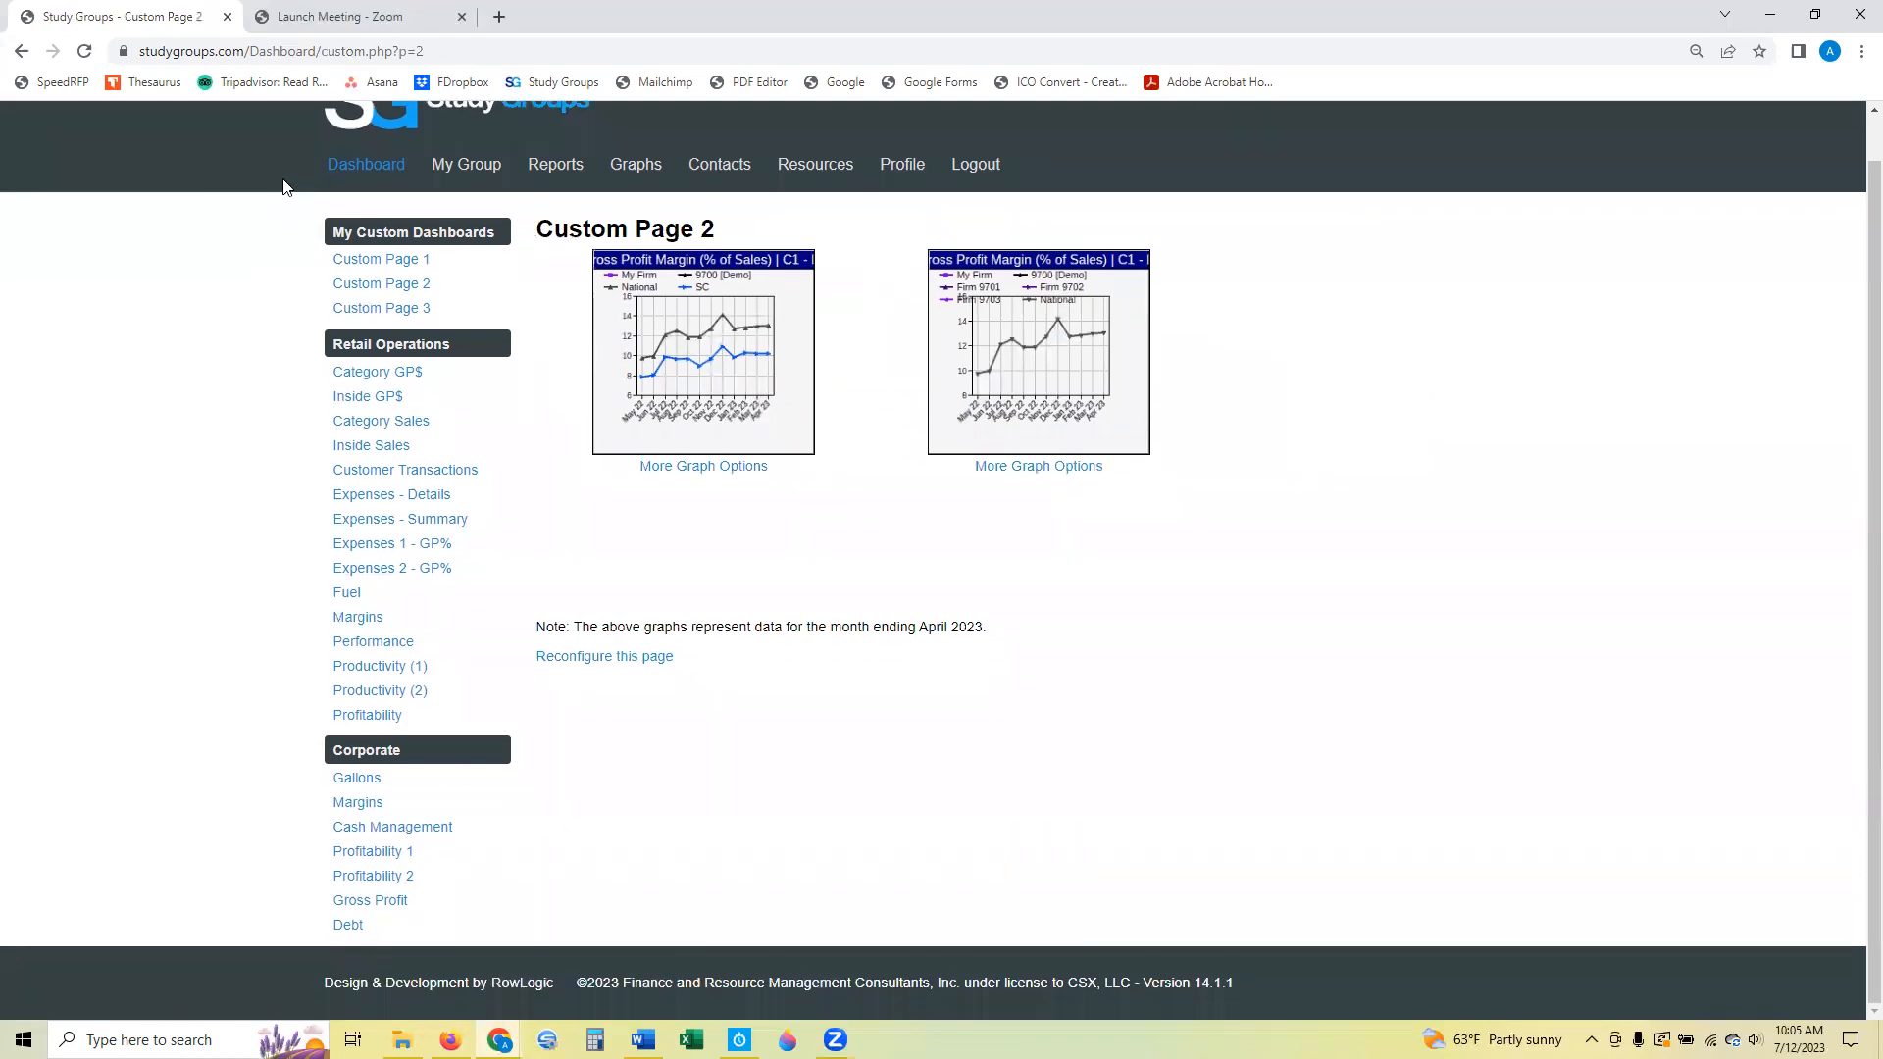
Open the Index Comparisons report configuration for the Corporate section of the reports.
left_click(557, 168)
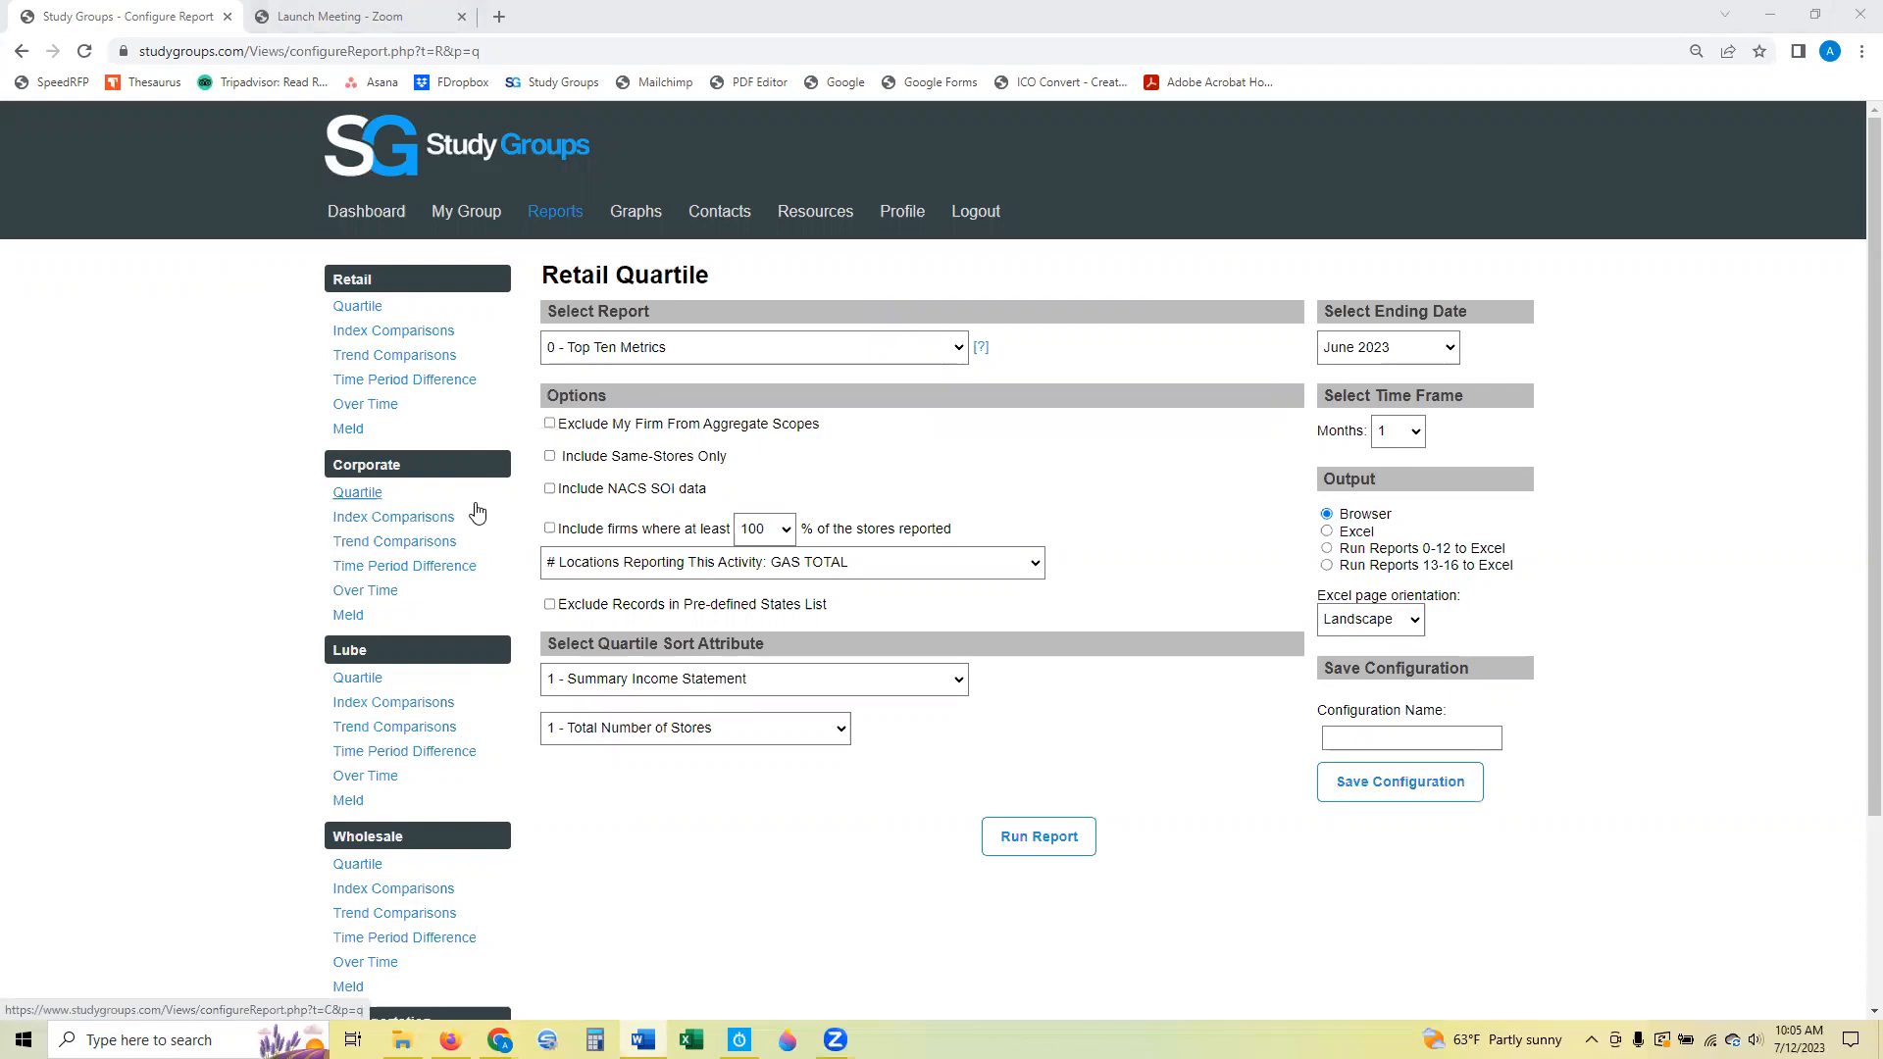
scroll(222, 512, "down", 2)
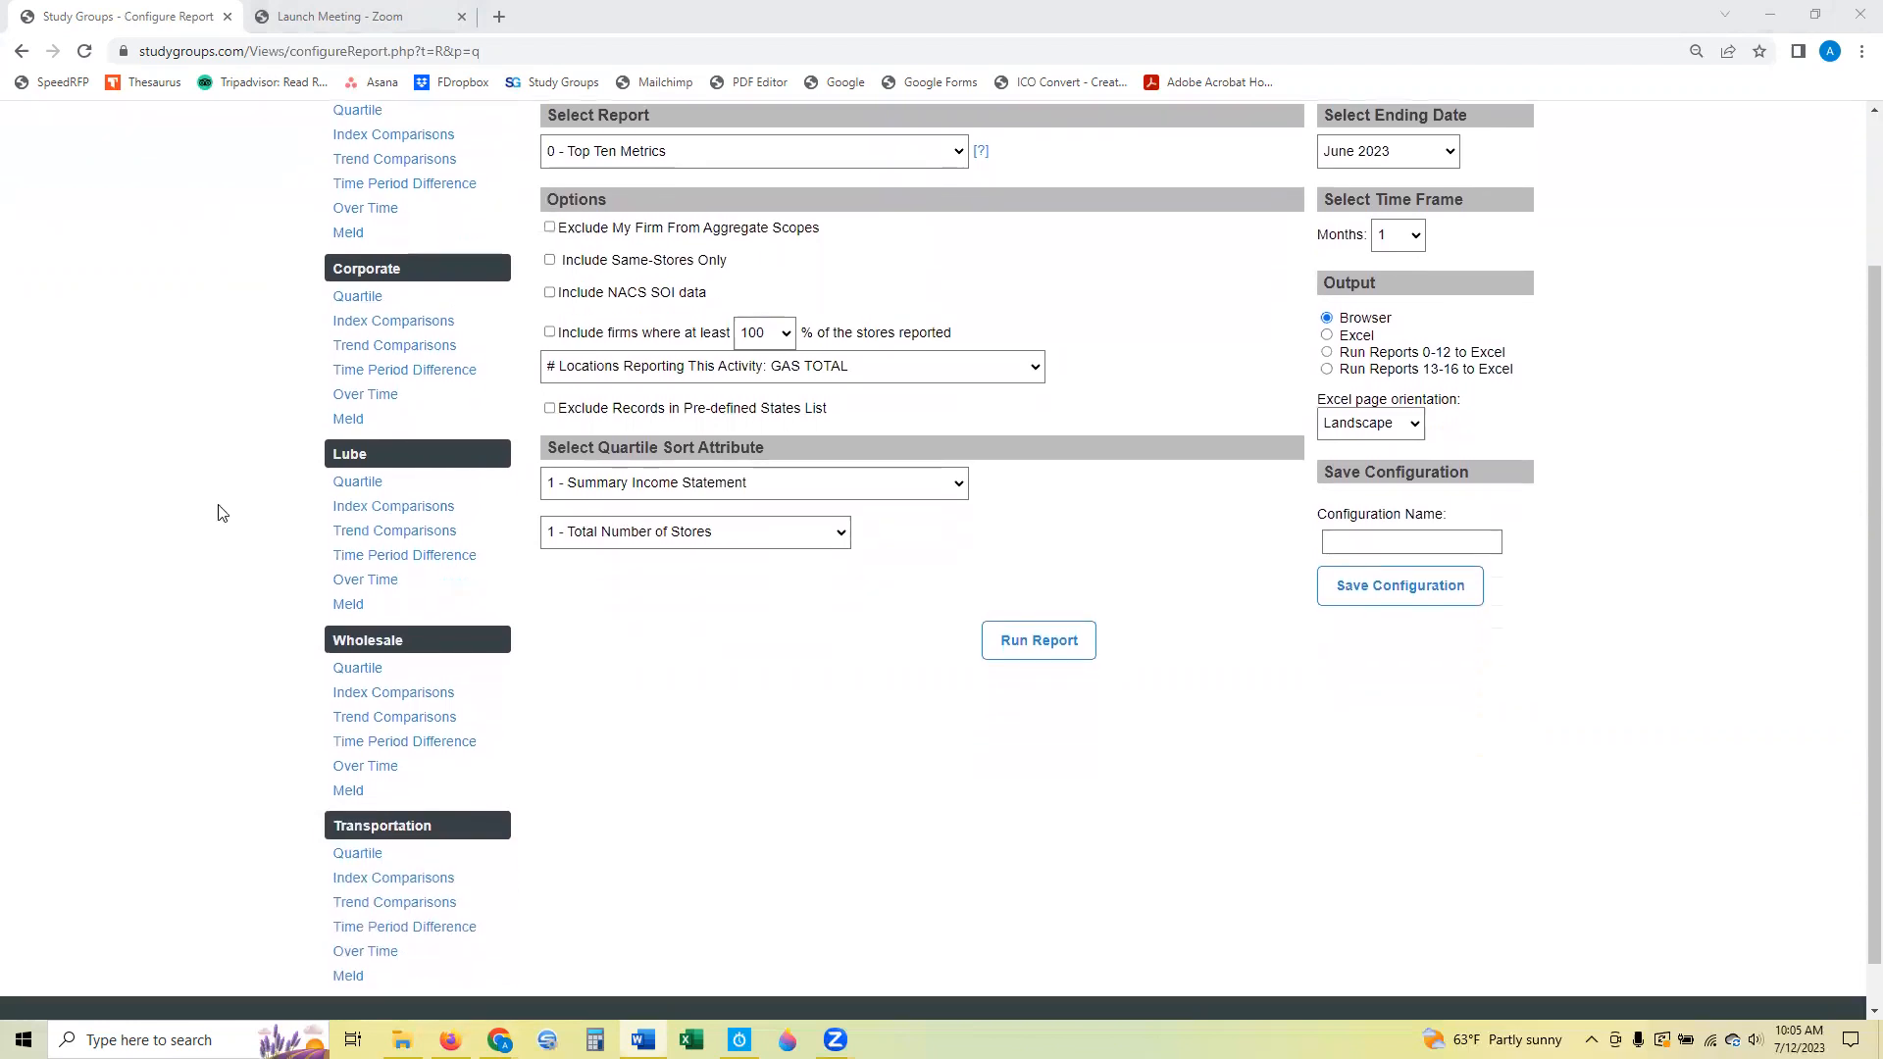
scroll(222, 512, "up", 2)
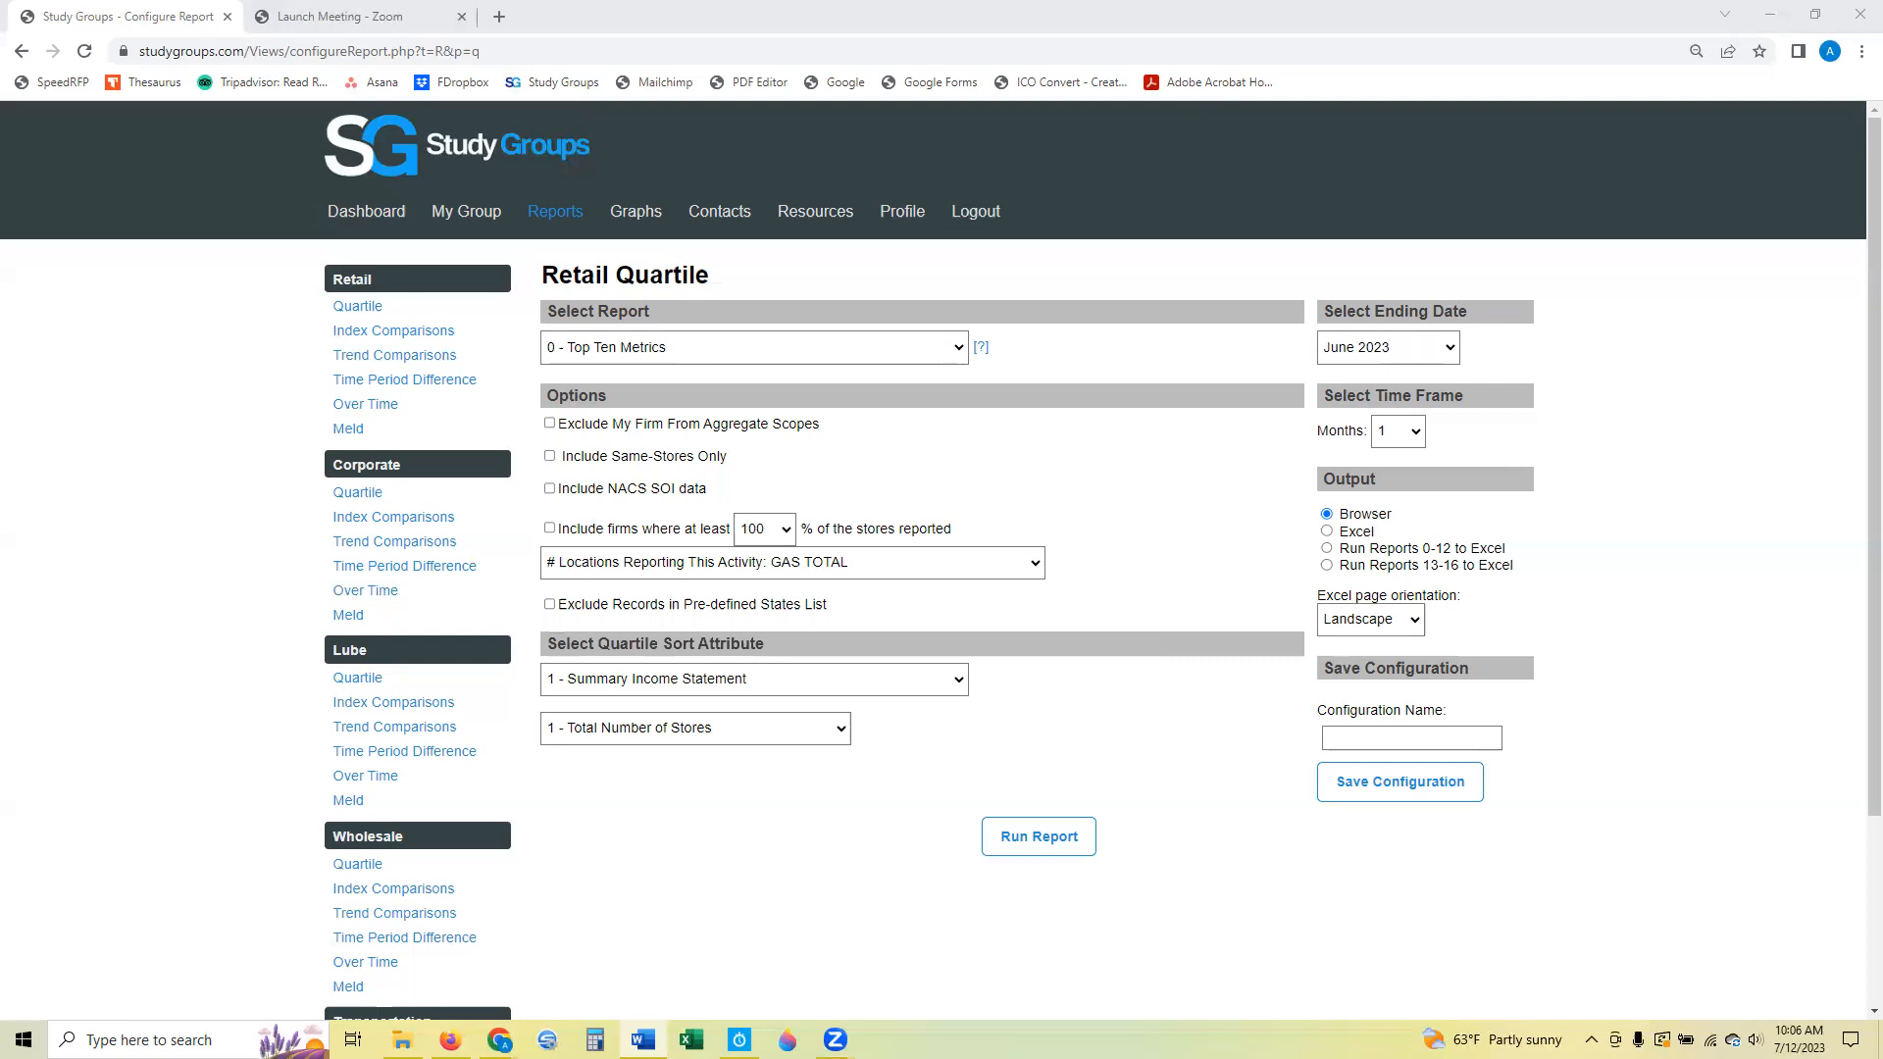
left_click(363, 525)
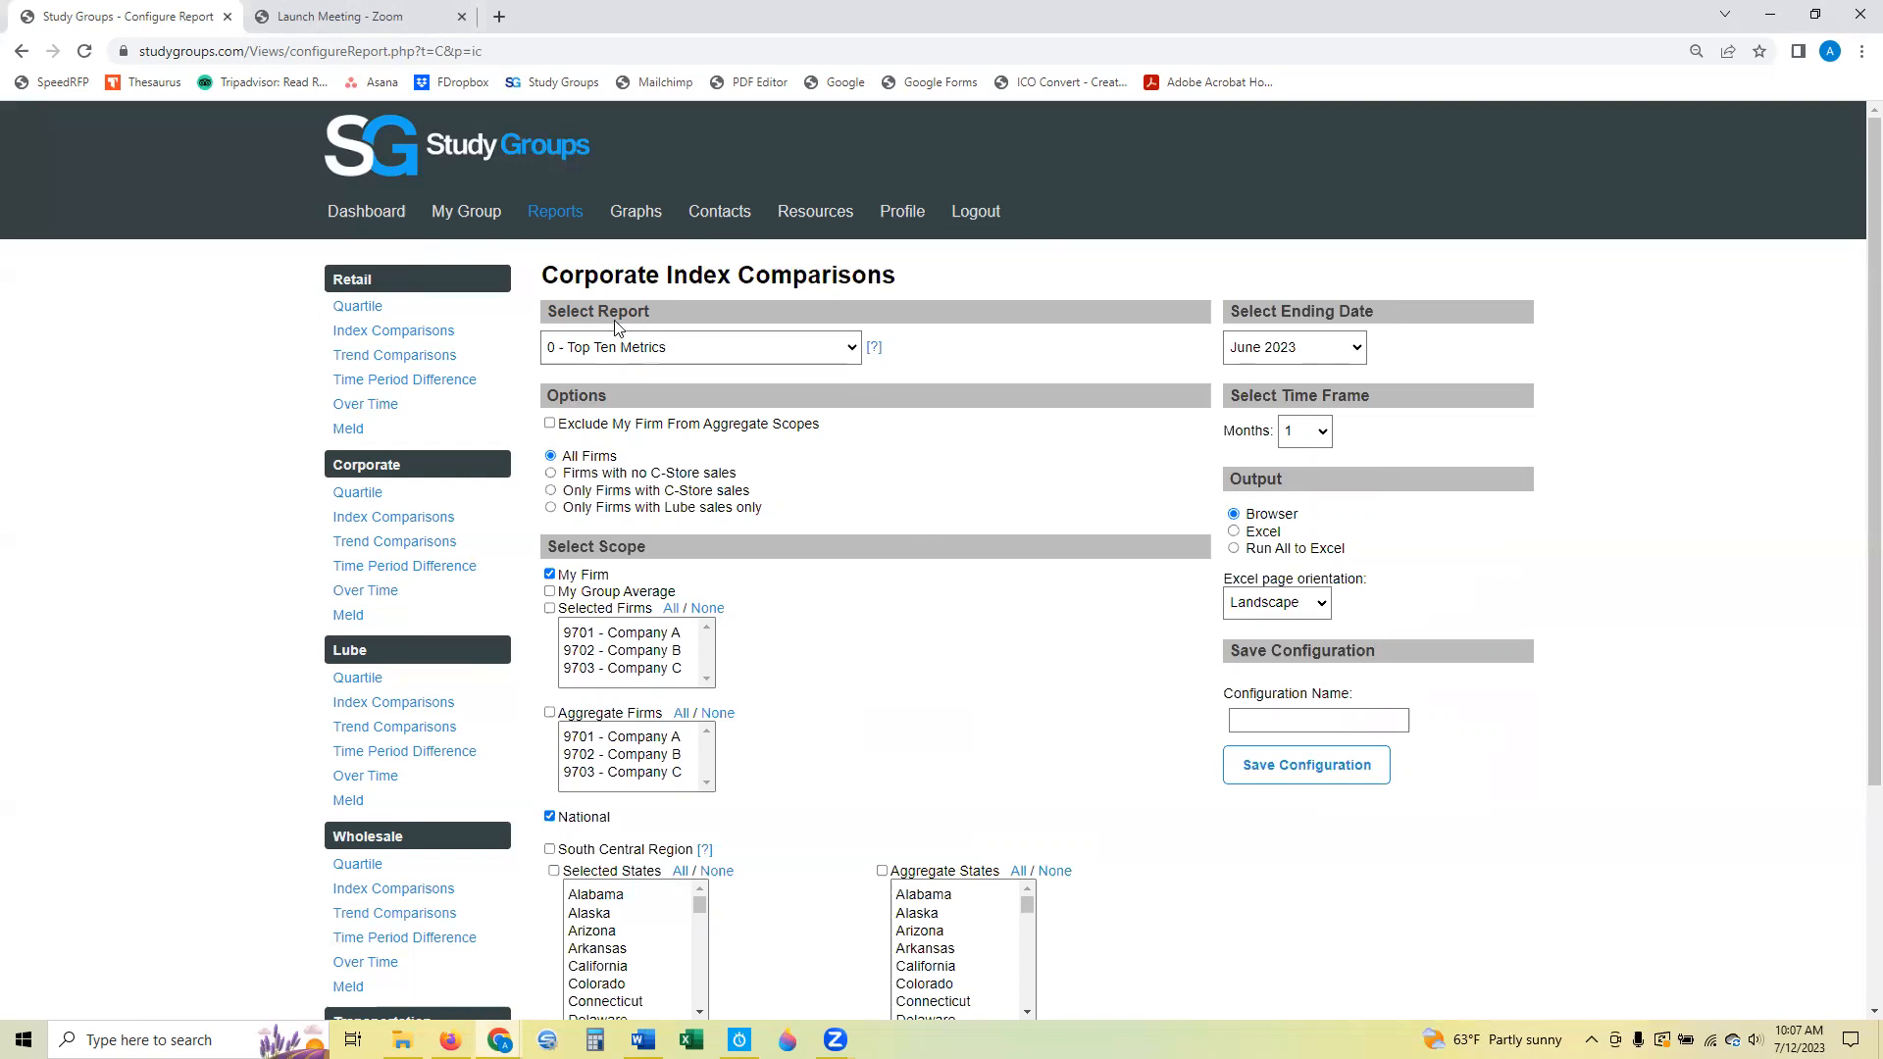
Try the 3 - Sales Mix and Contribution Margin Report, switching its output from Run All to Excel to Excel and Browser.
left_click(739, 355)
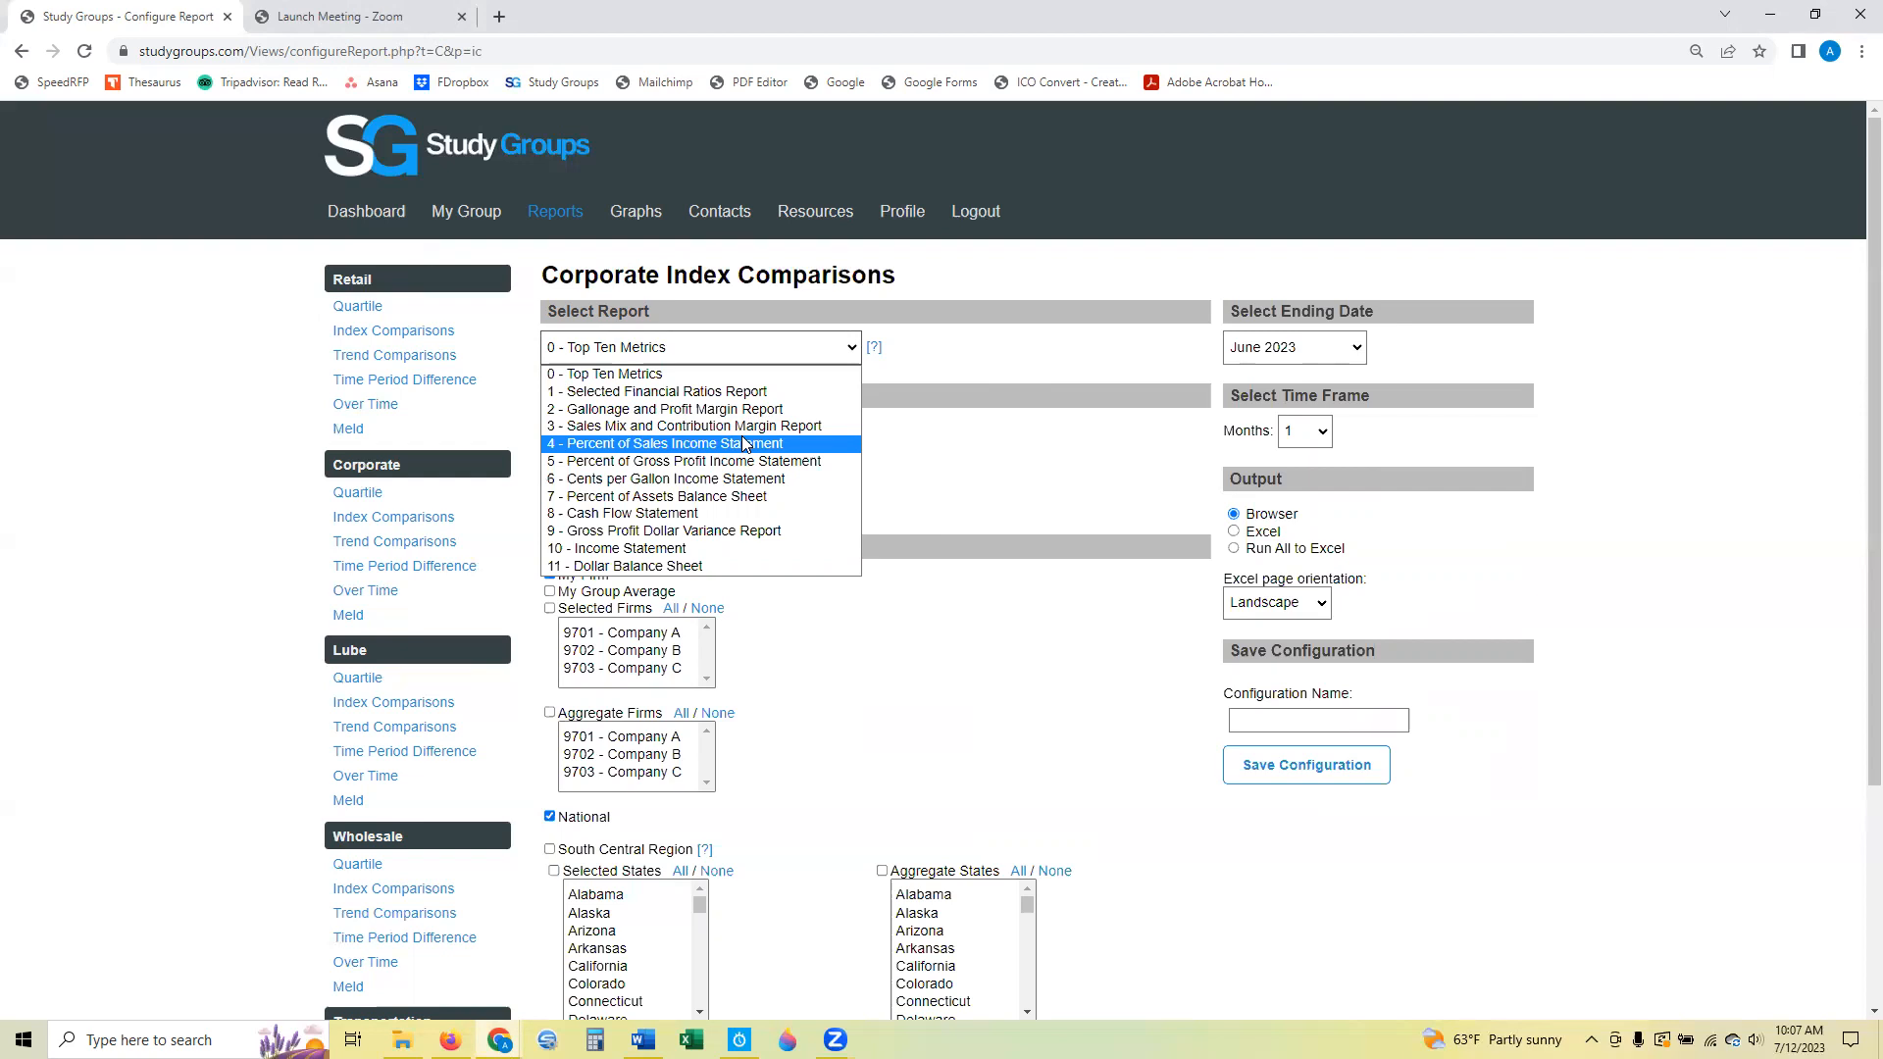
left_click(763, 373)
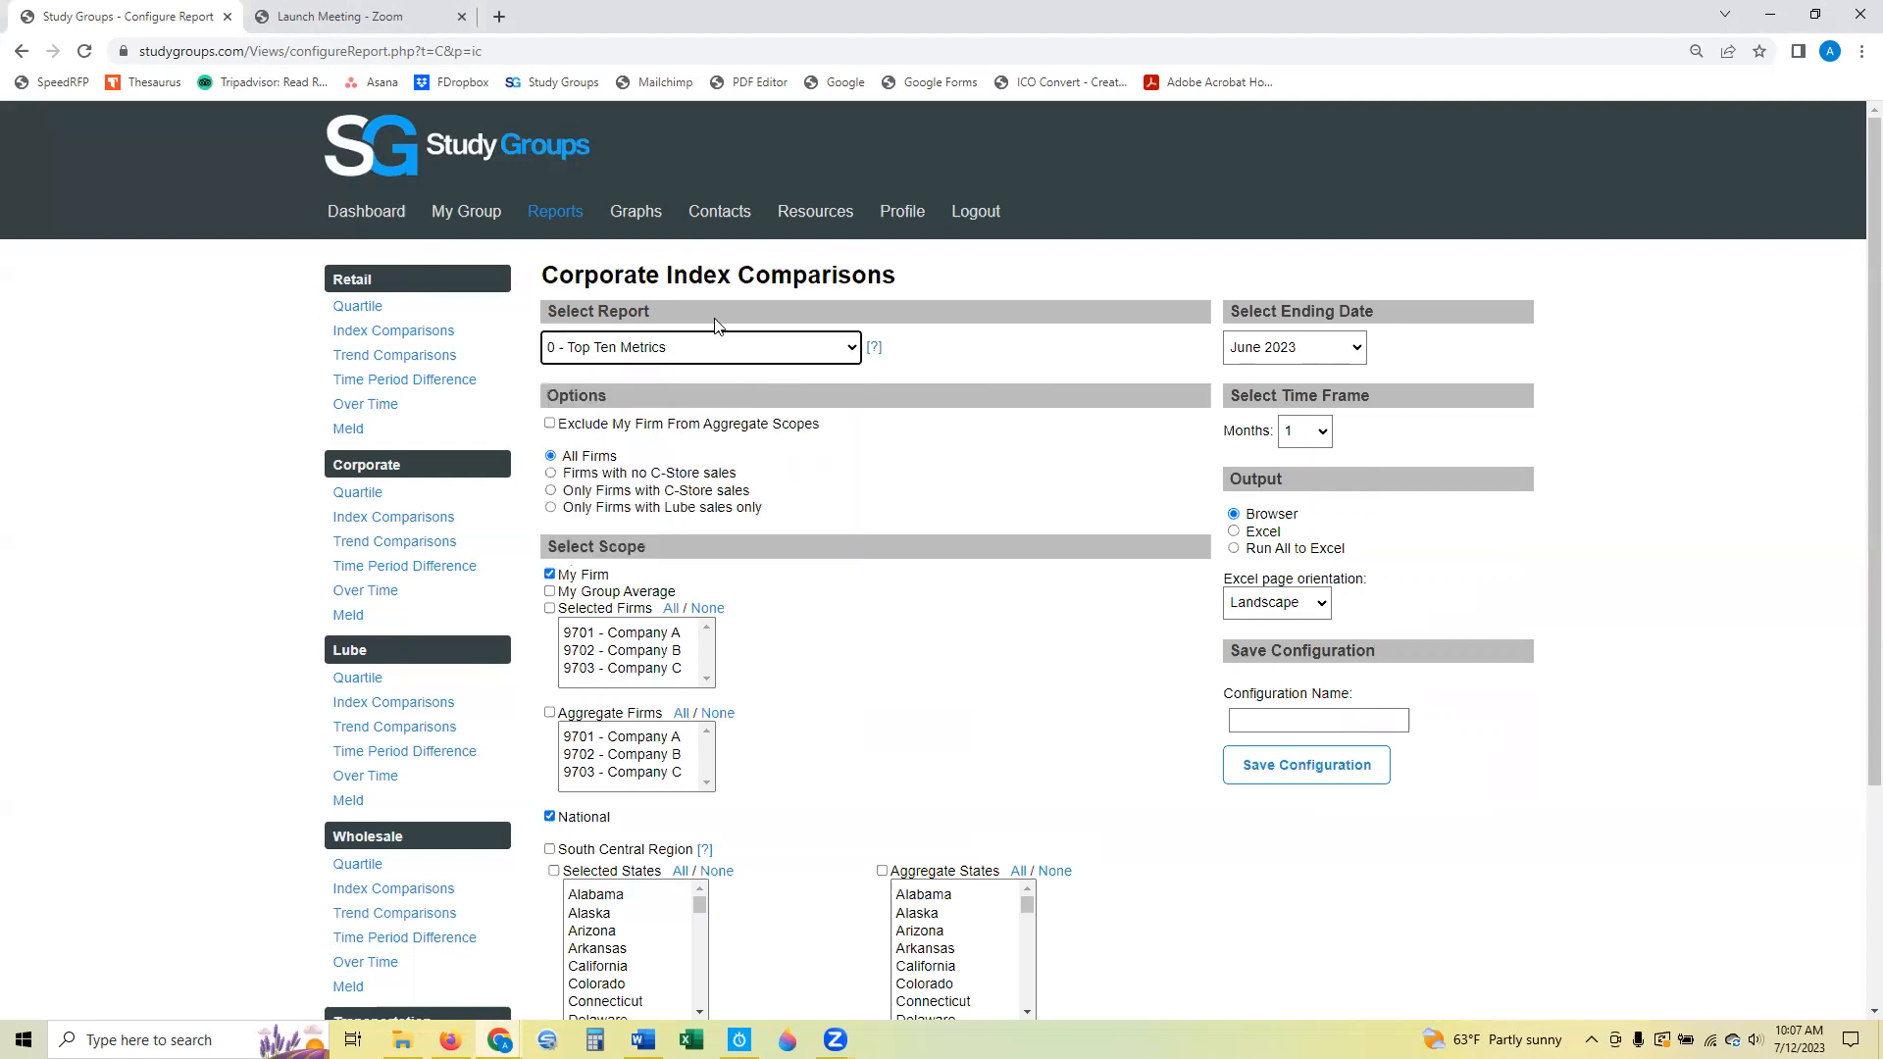
left_click(1234, 549)
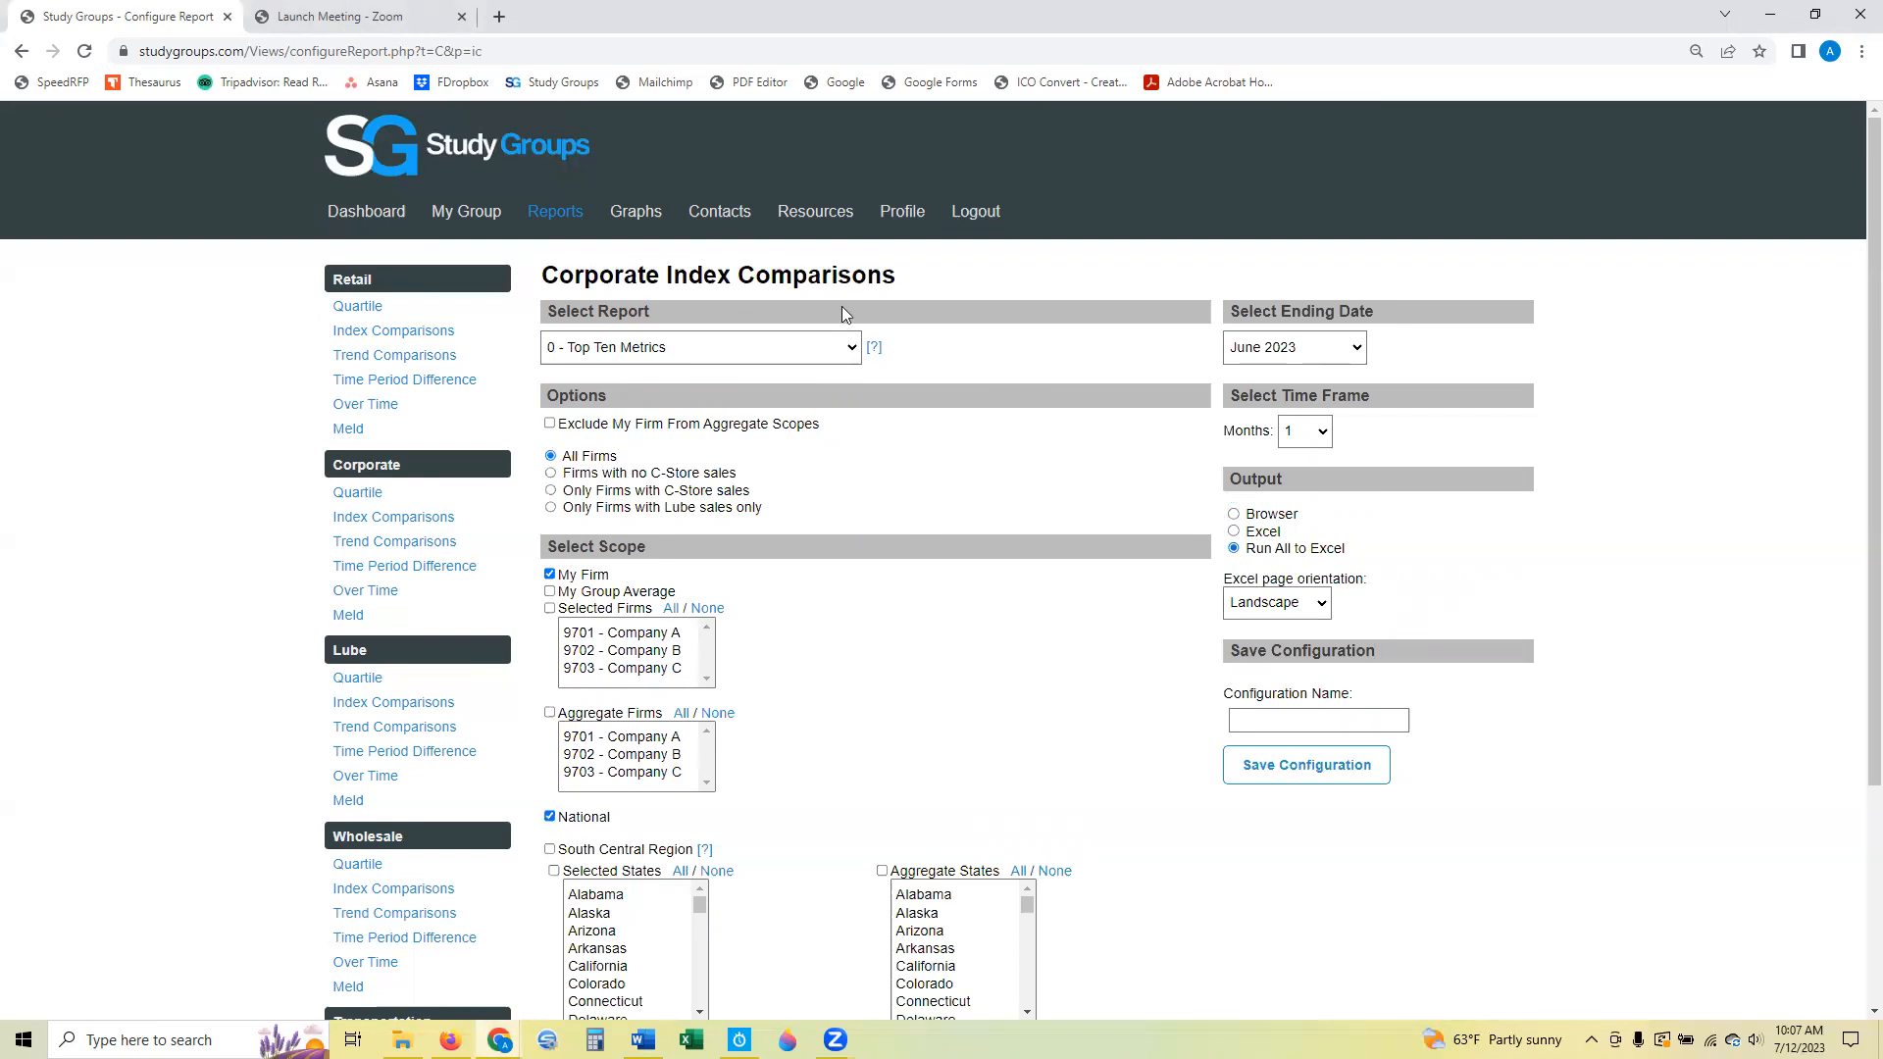
left_click(794, 347)
left_click(777, 428)
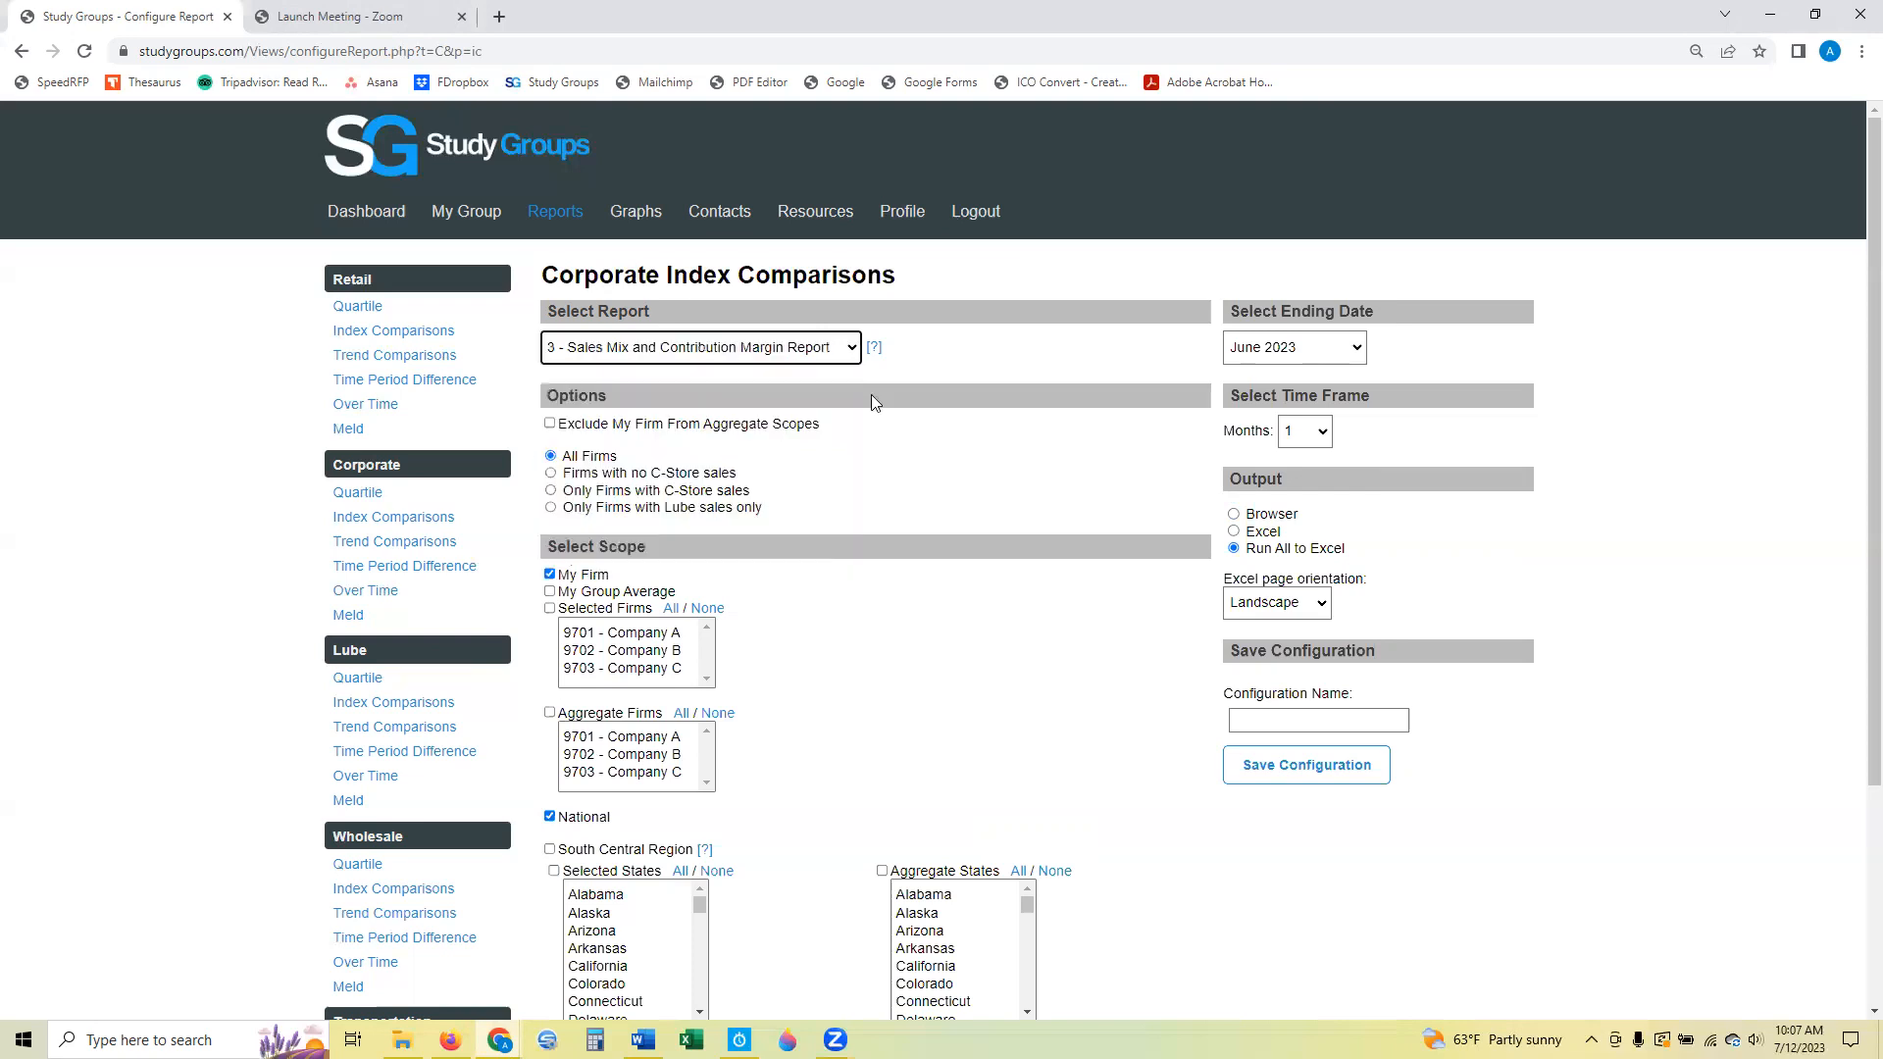
left_click(1234, 533)
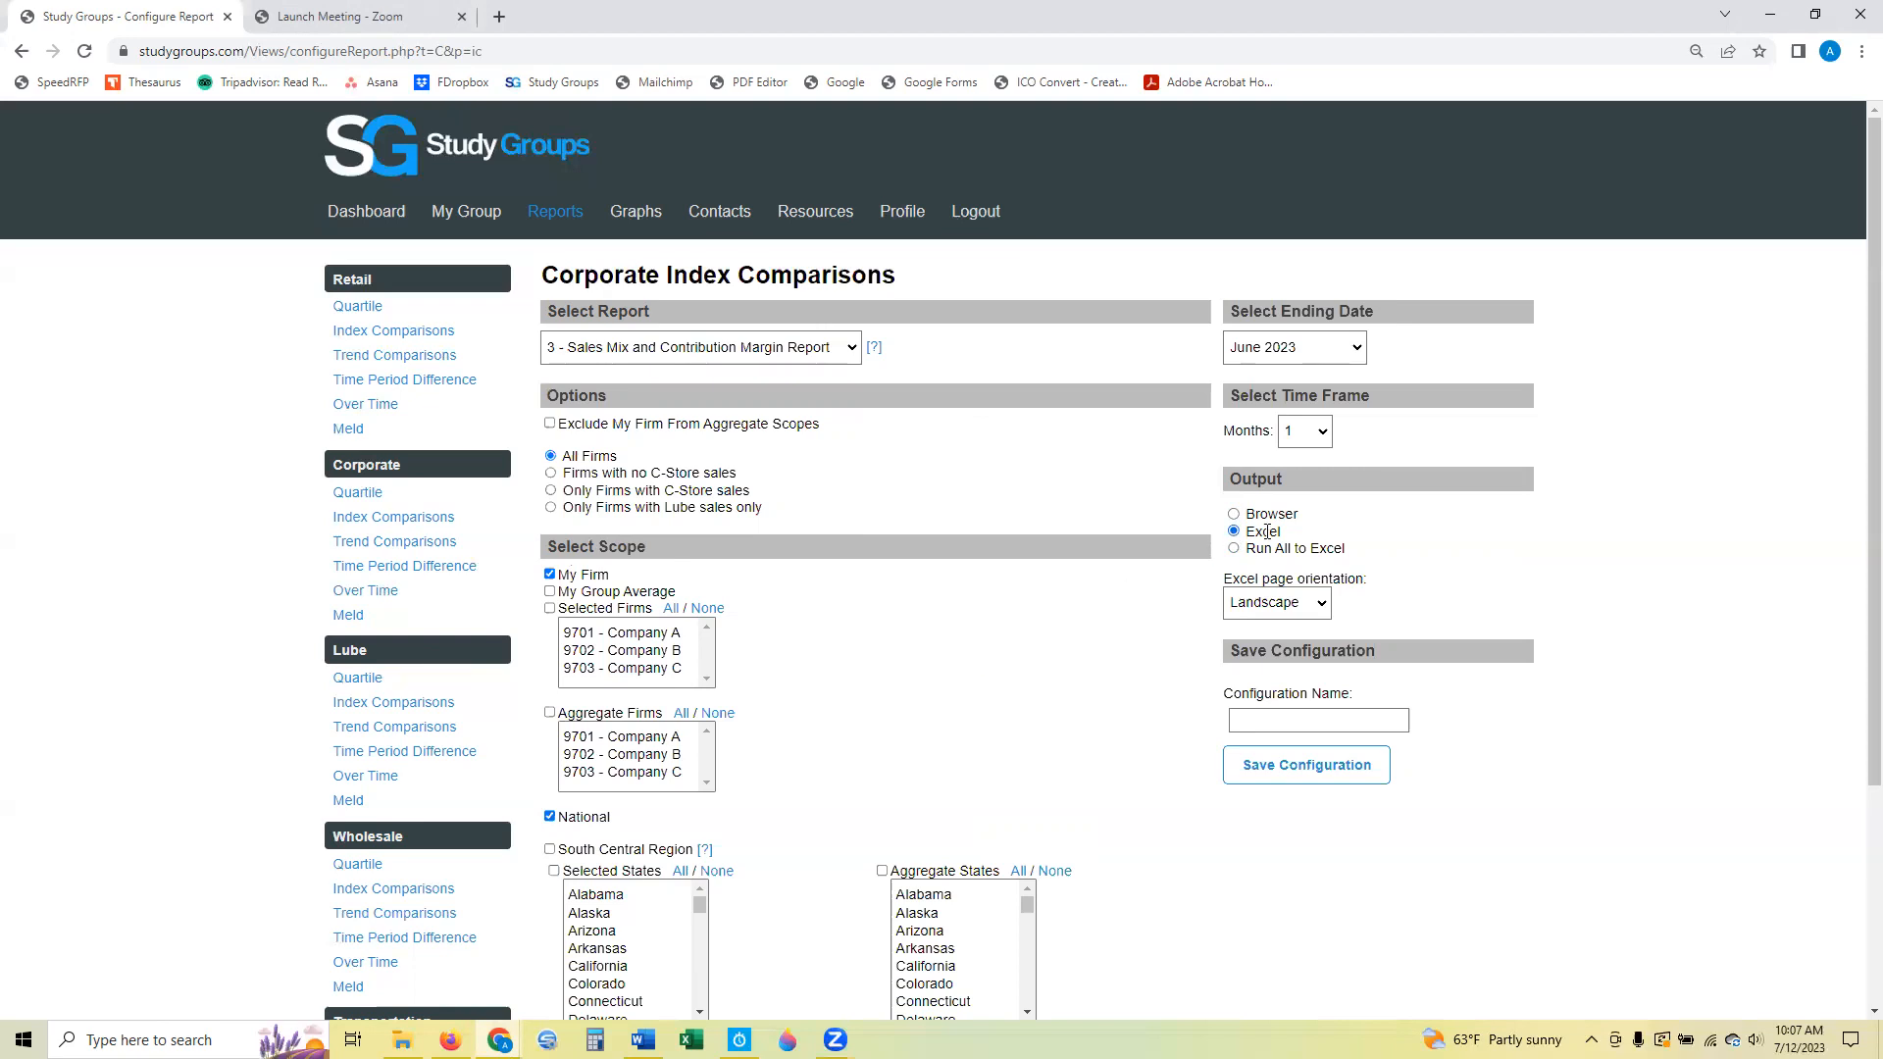
left_click(1234, 514)
Select the 0 - Top Ten Metrics report and set the output to Run All to Excel.
left_click(822, 348)
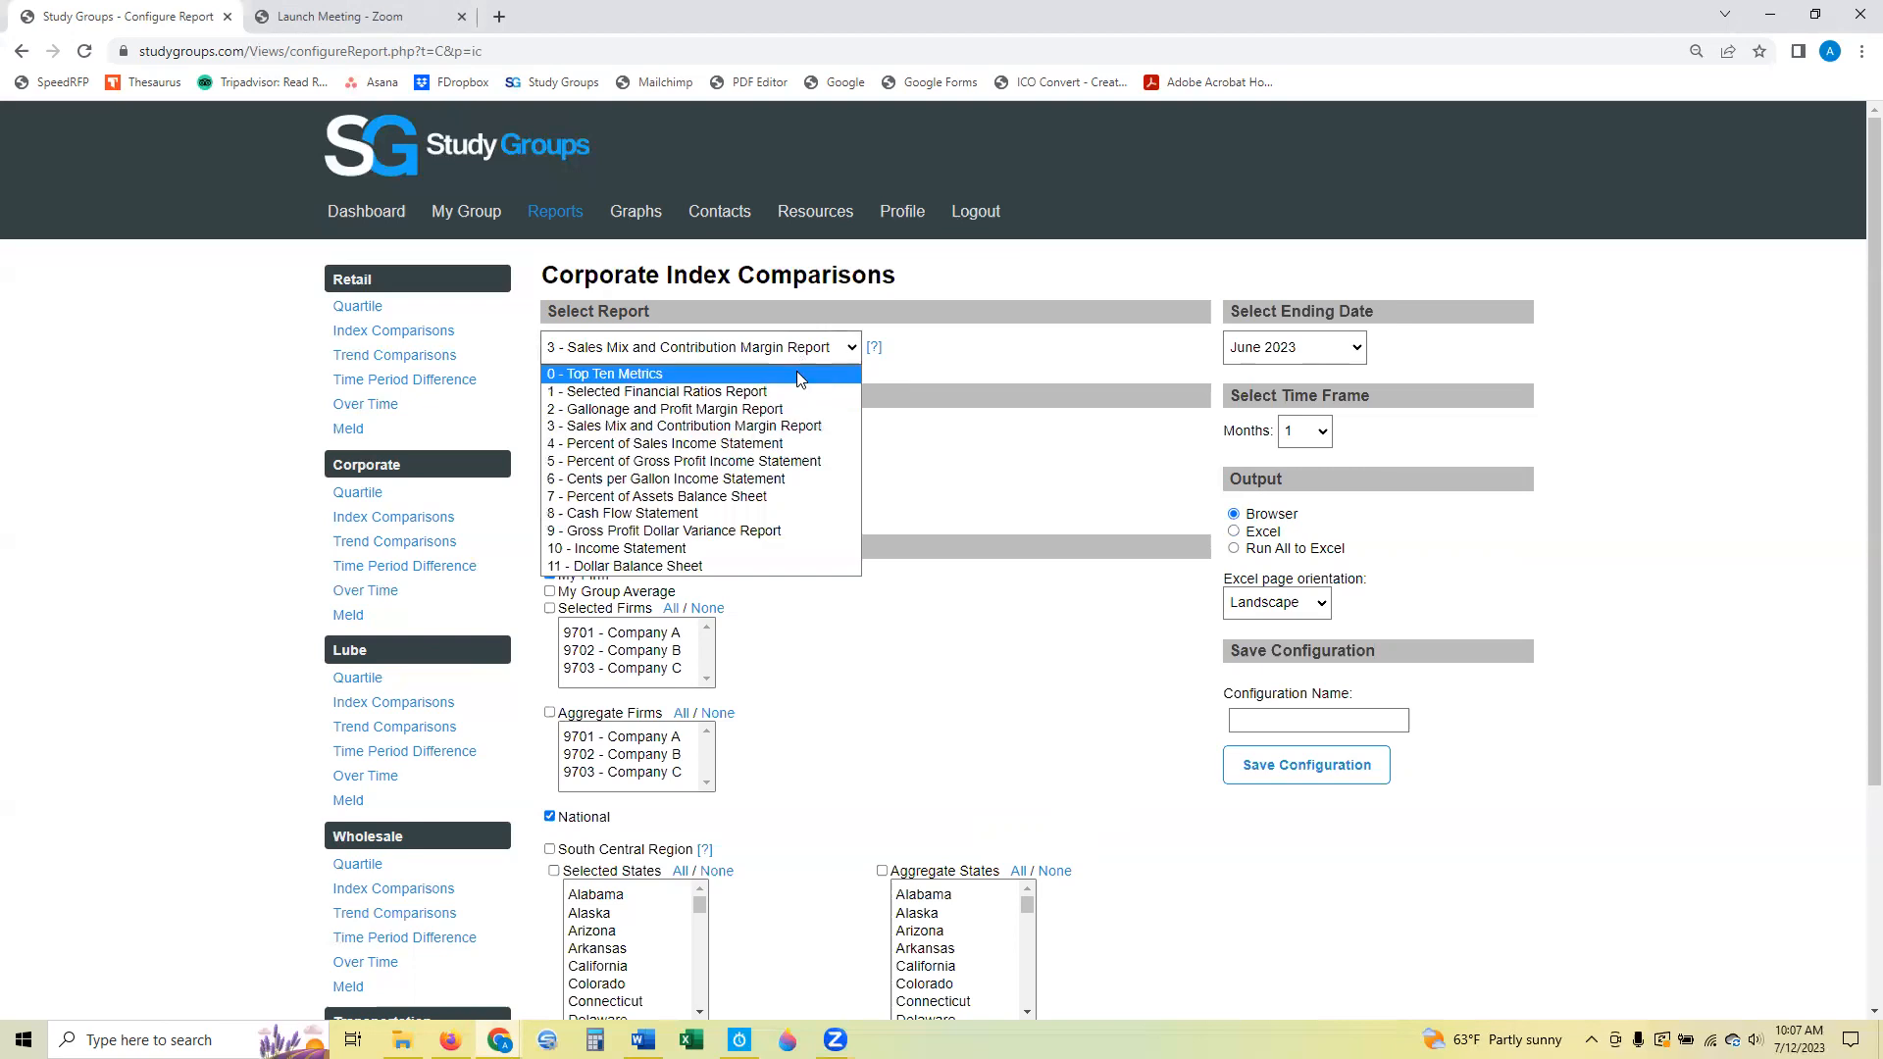
left_click(796, 373)
left_click(1235, 550)
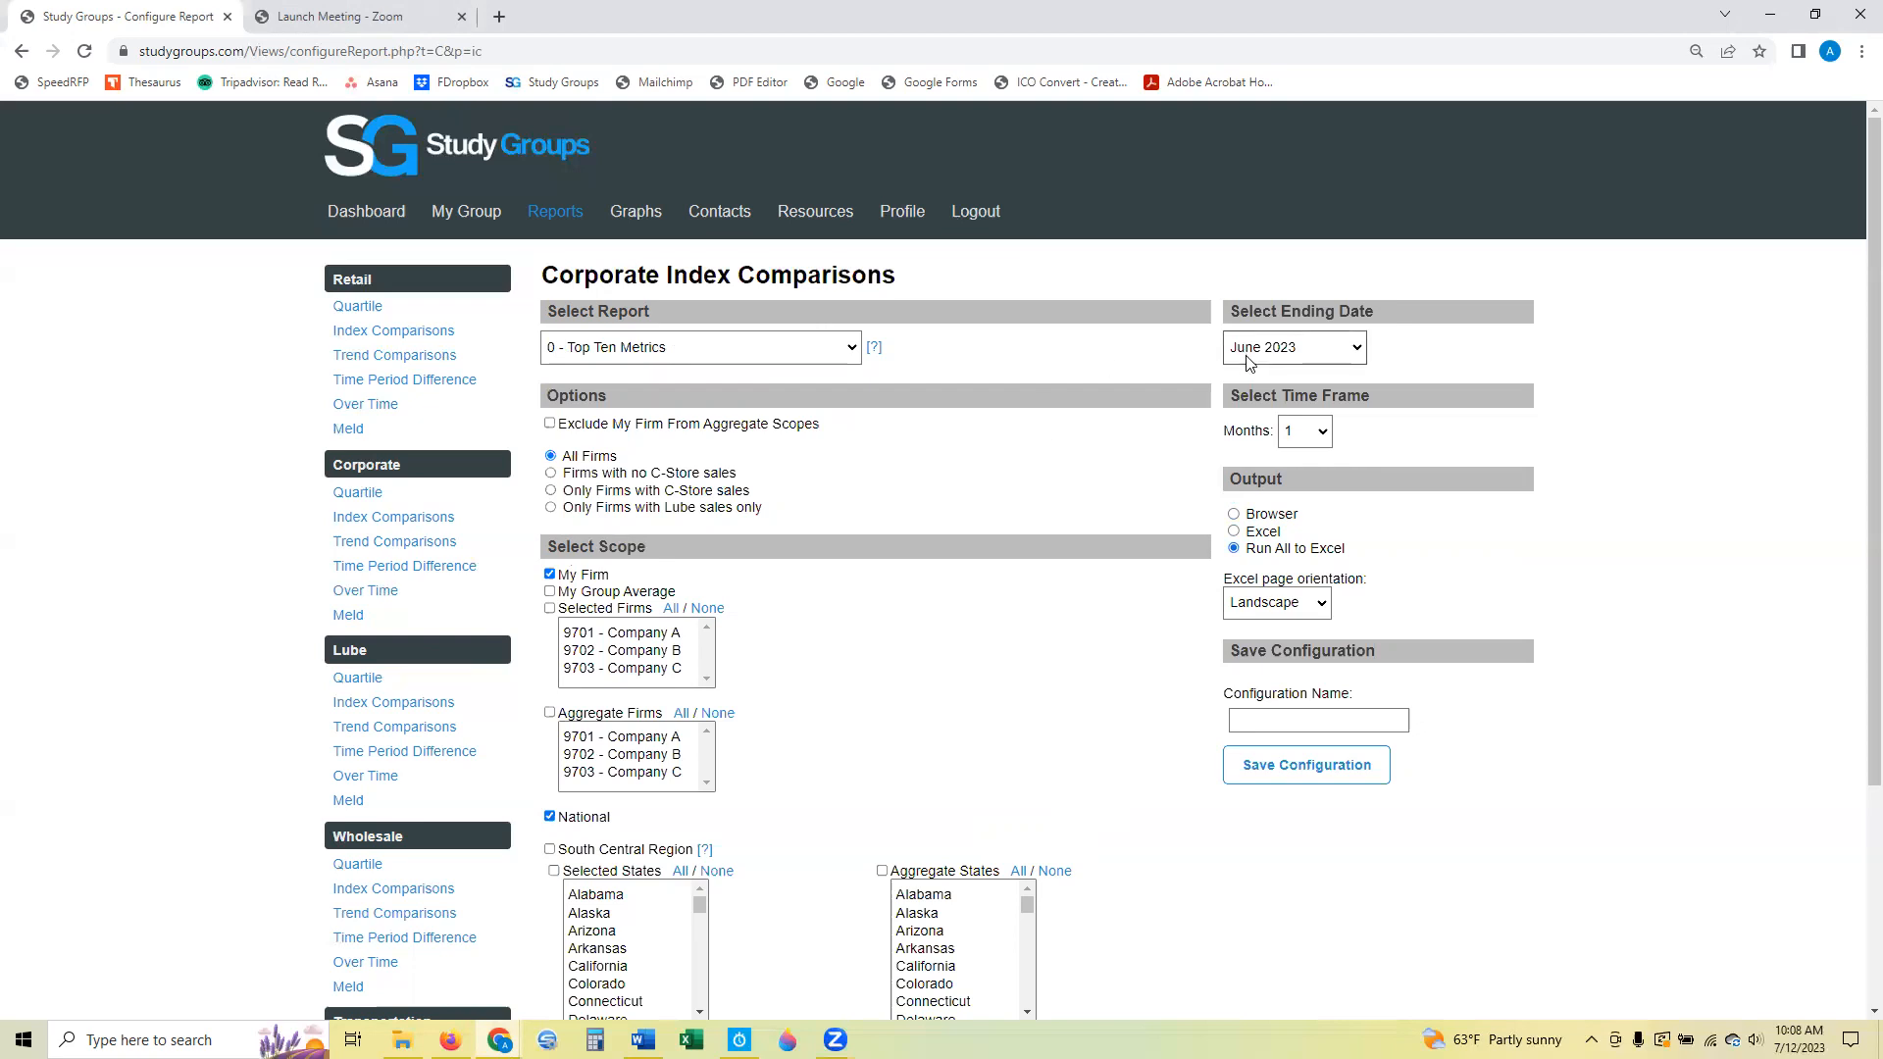
Set the report's ending date to December 2022 and its time frame to 12 months.
left_click(1305, 359)
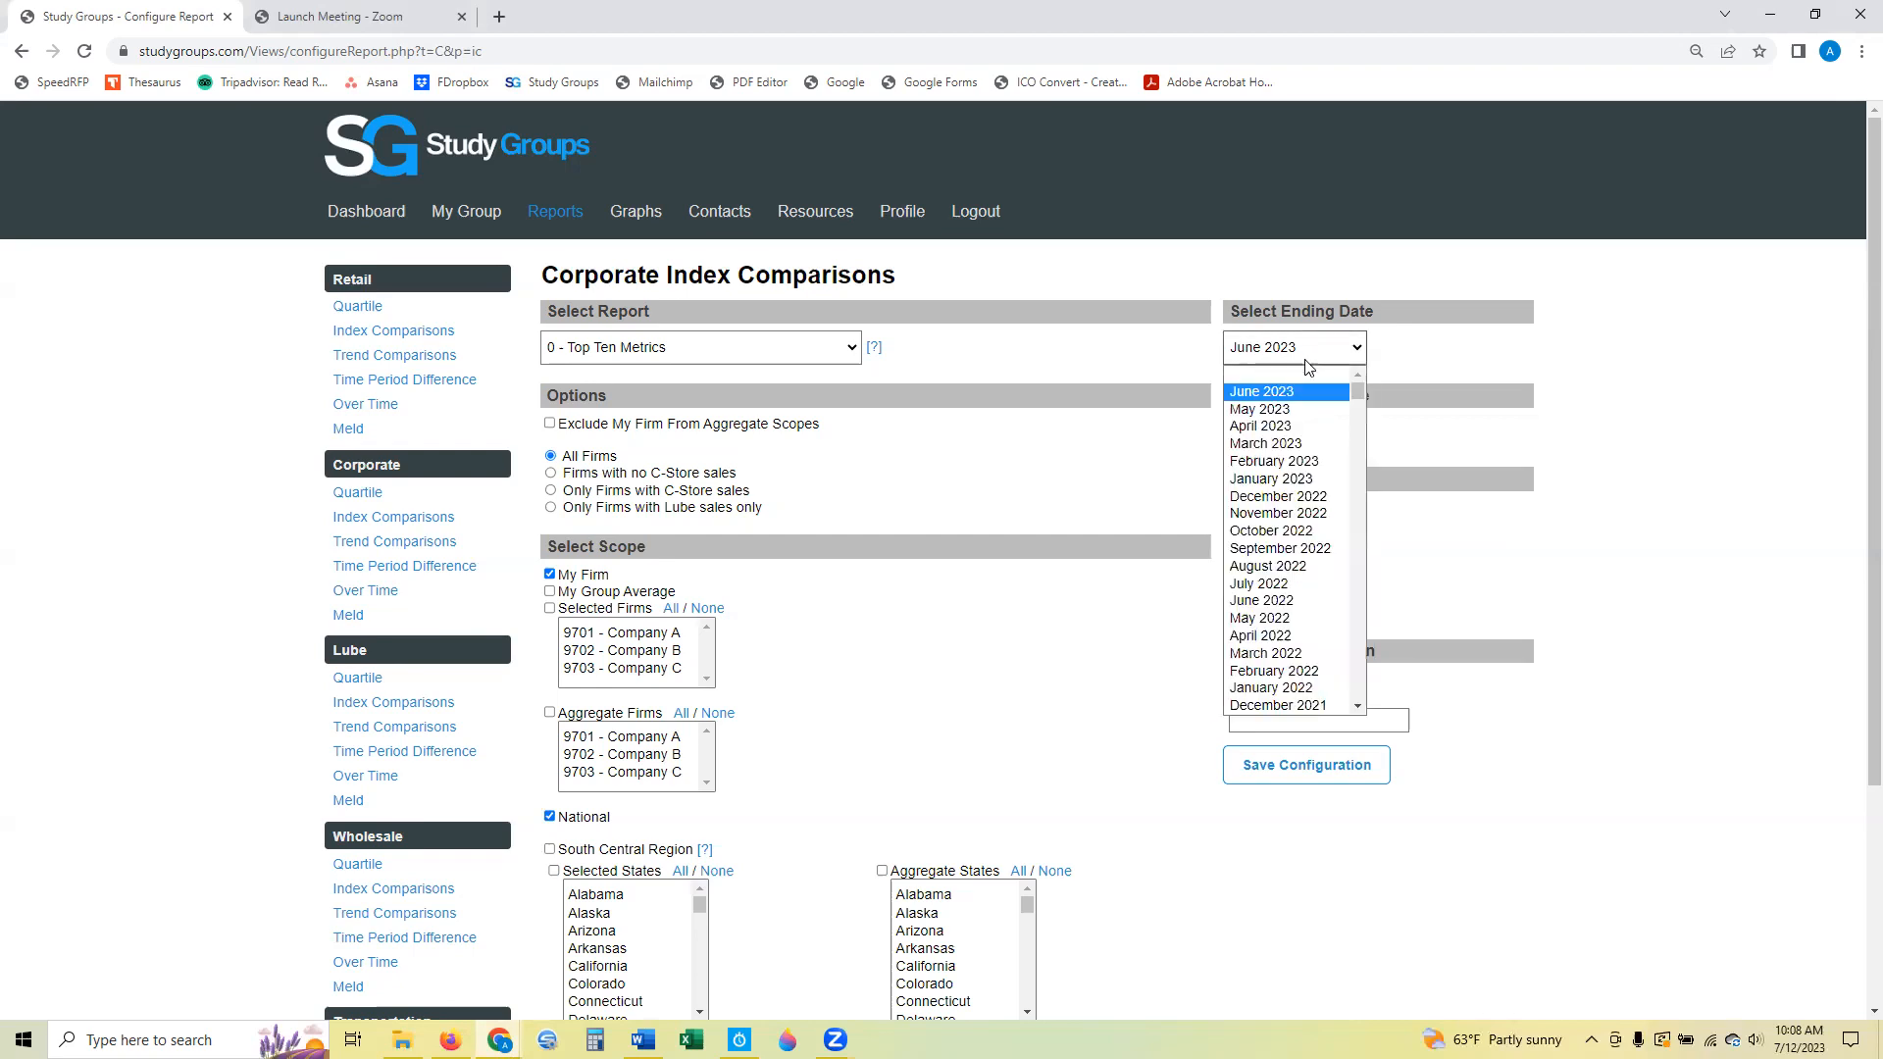
left_click(1314, 490)
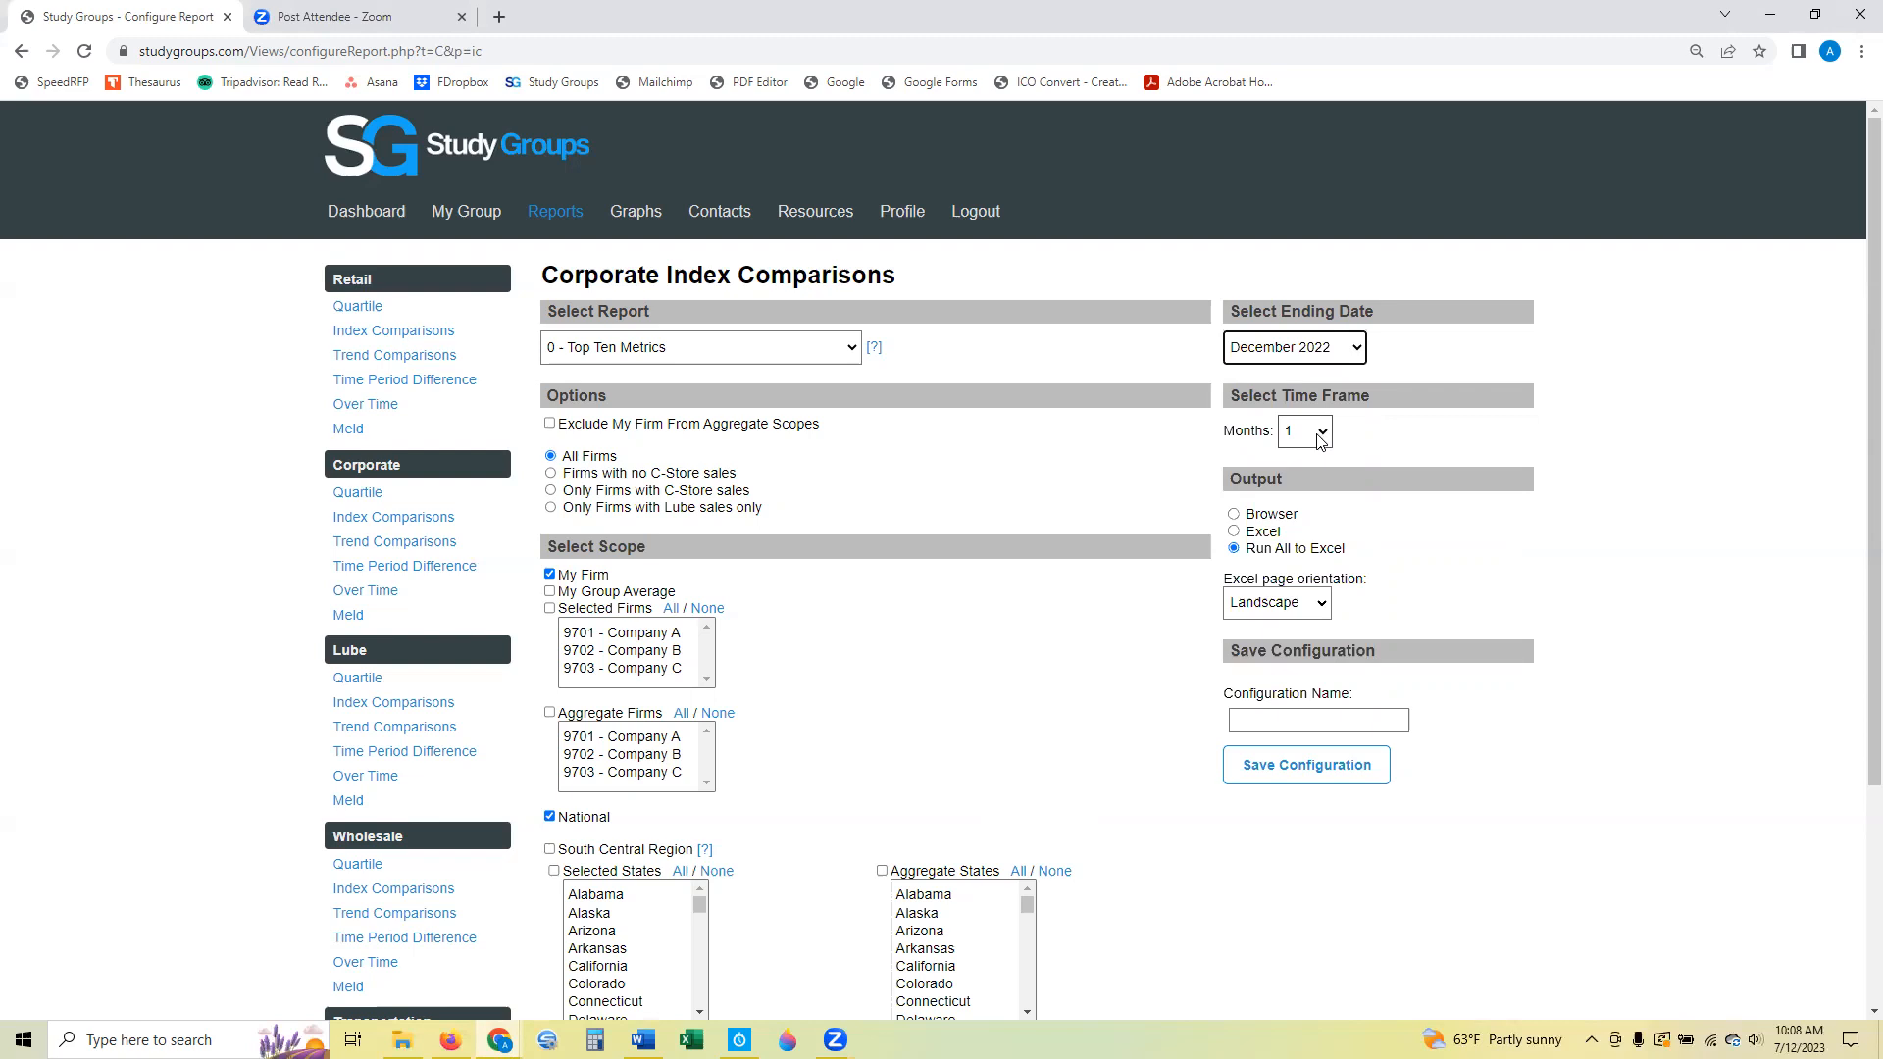
left_click(1320, 436)
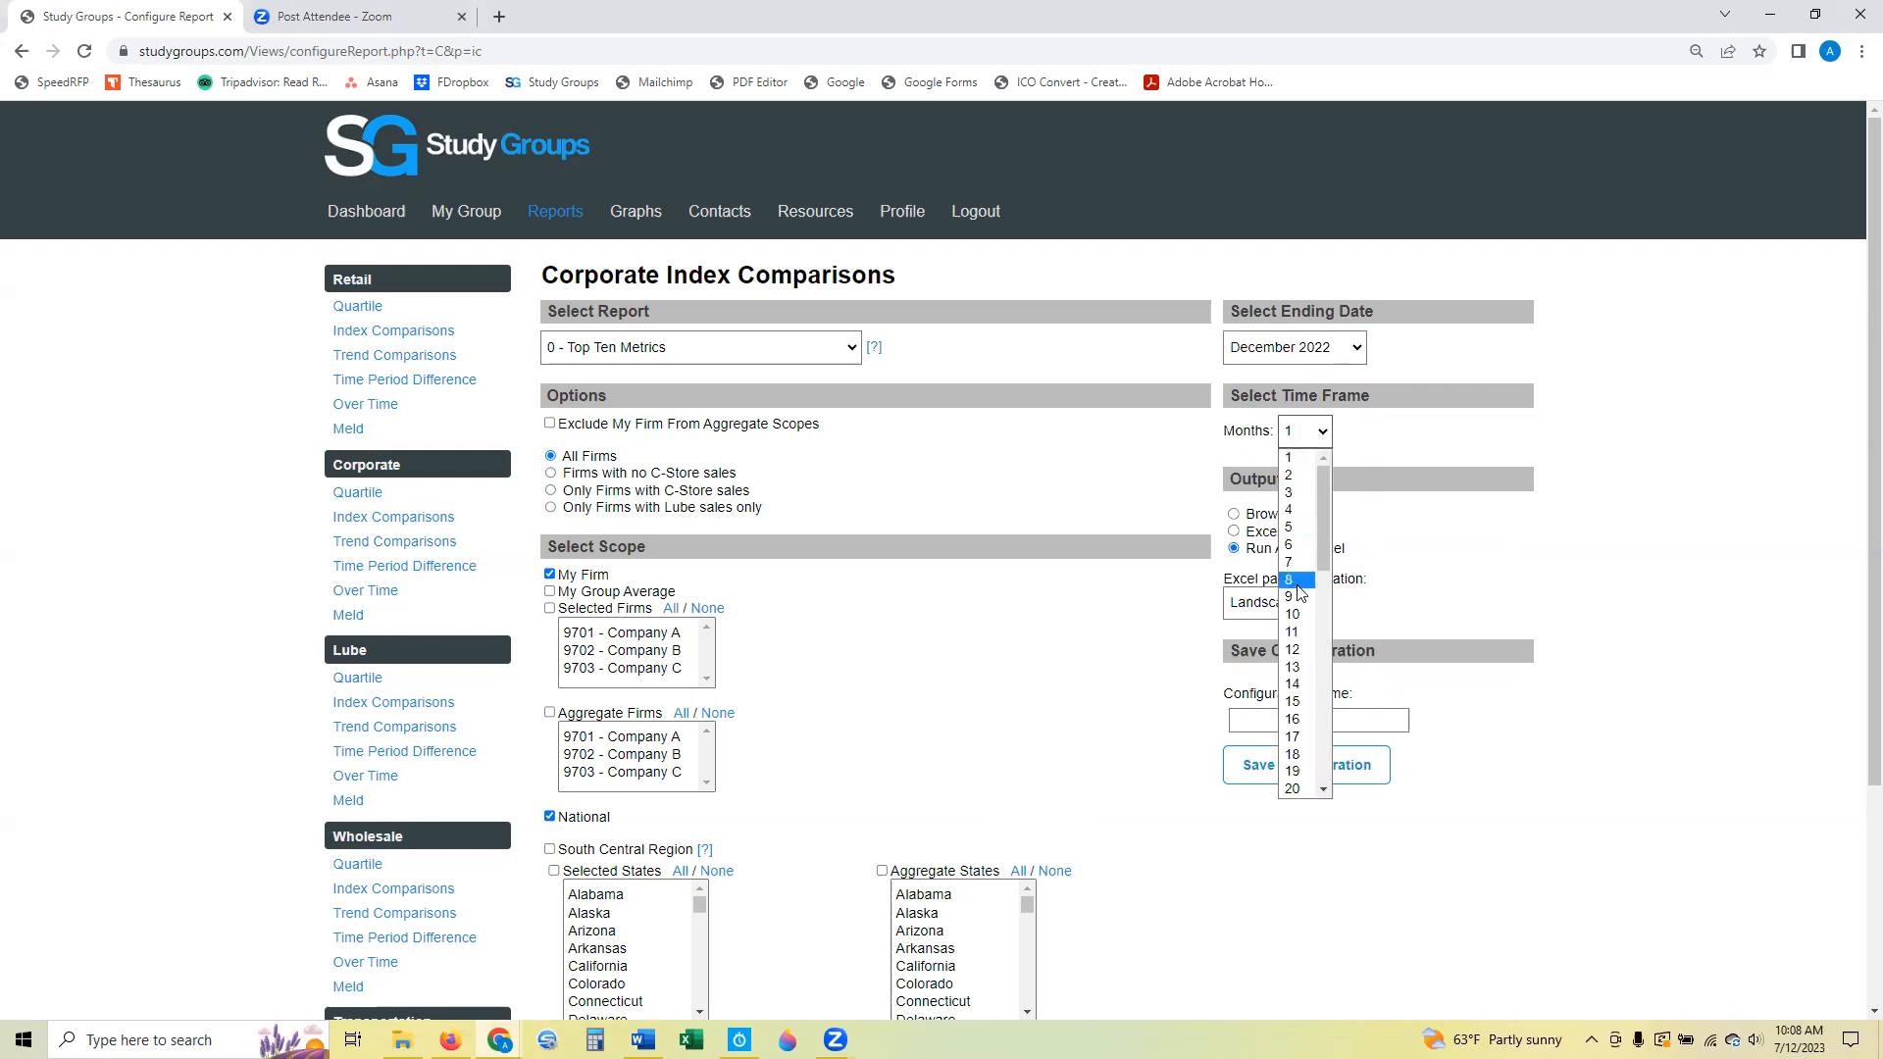
left_click(1294, 651)
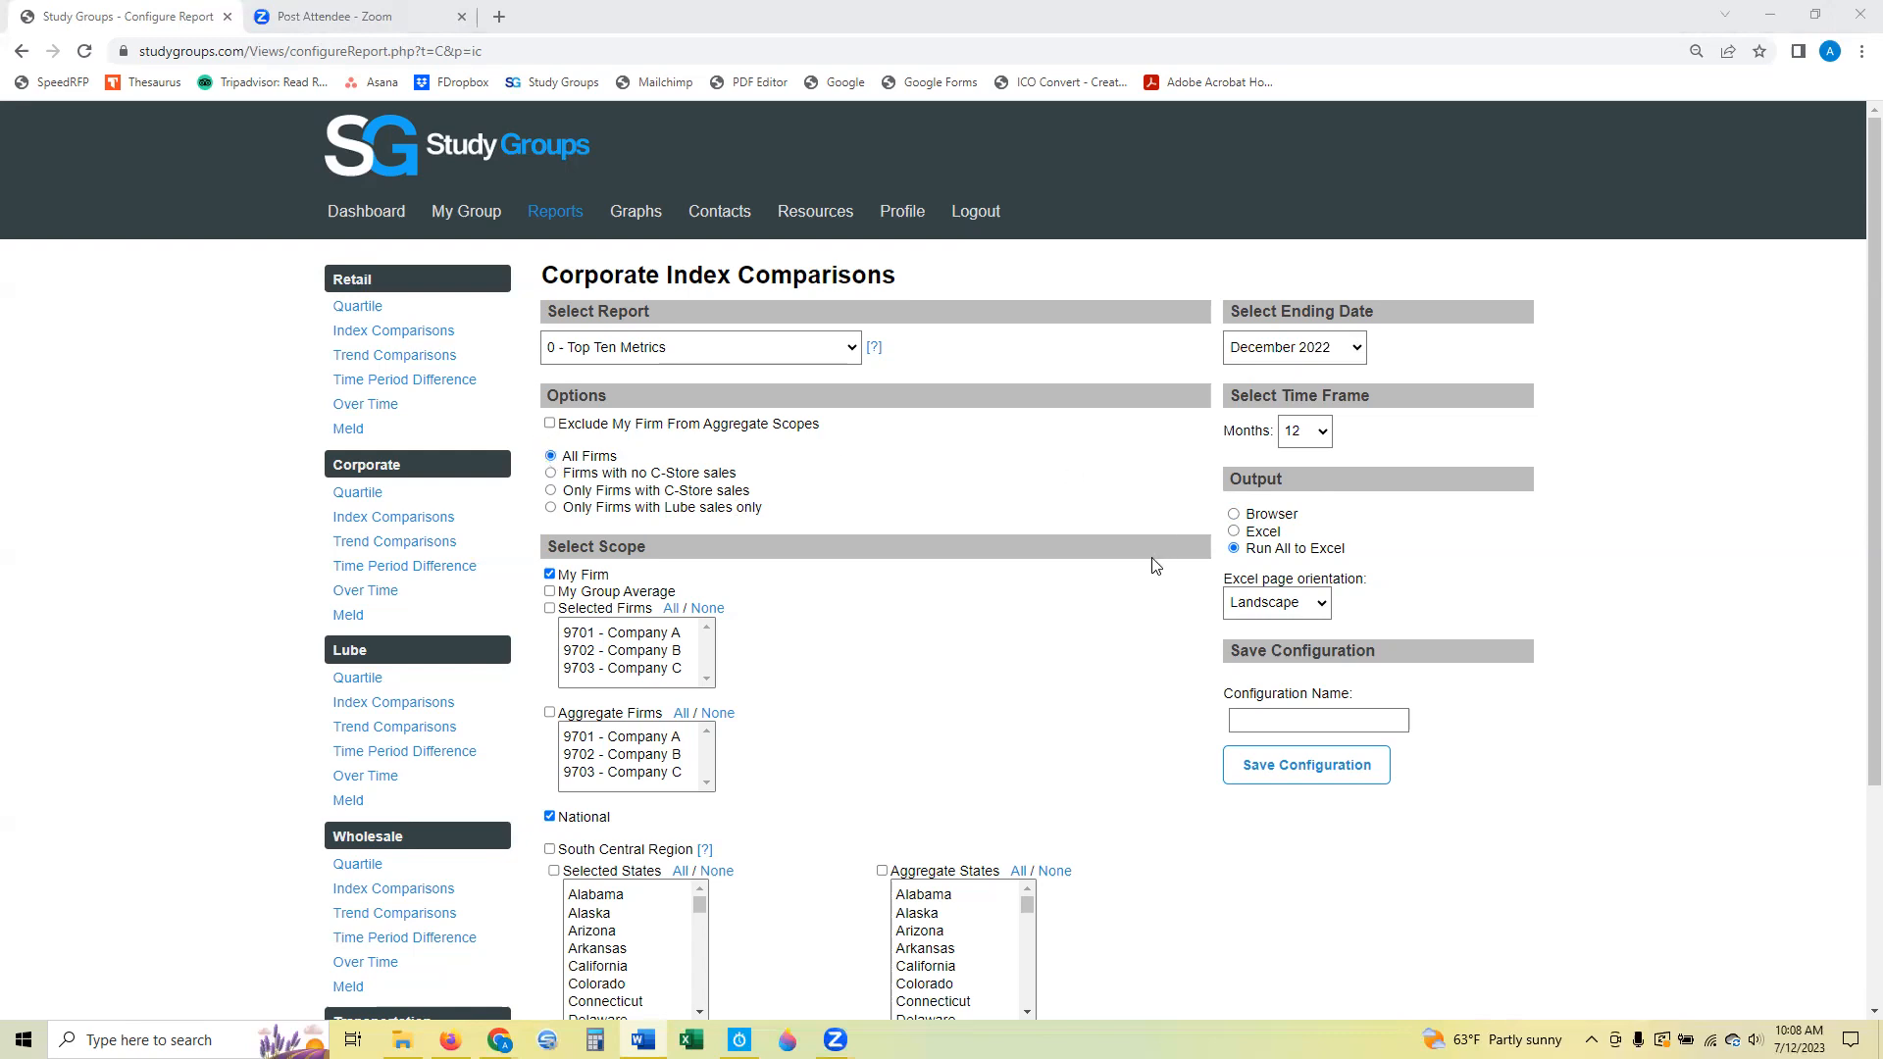
Add My Group Average and all of the listed Selected Firms to the report scope.
scroll(1190, 596, "down", 1)
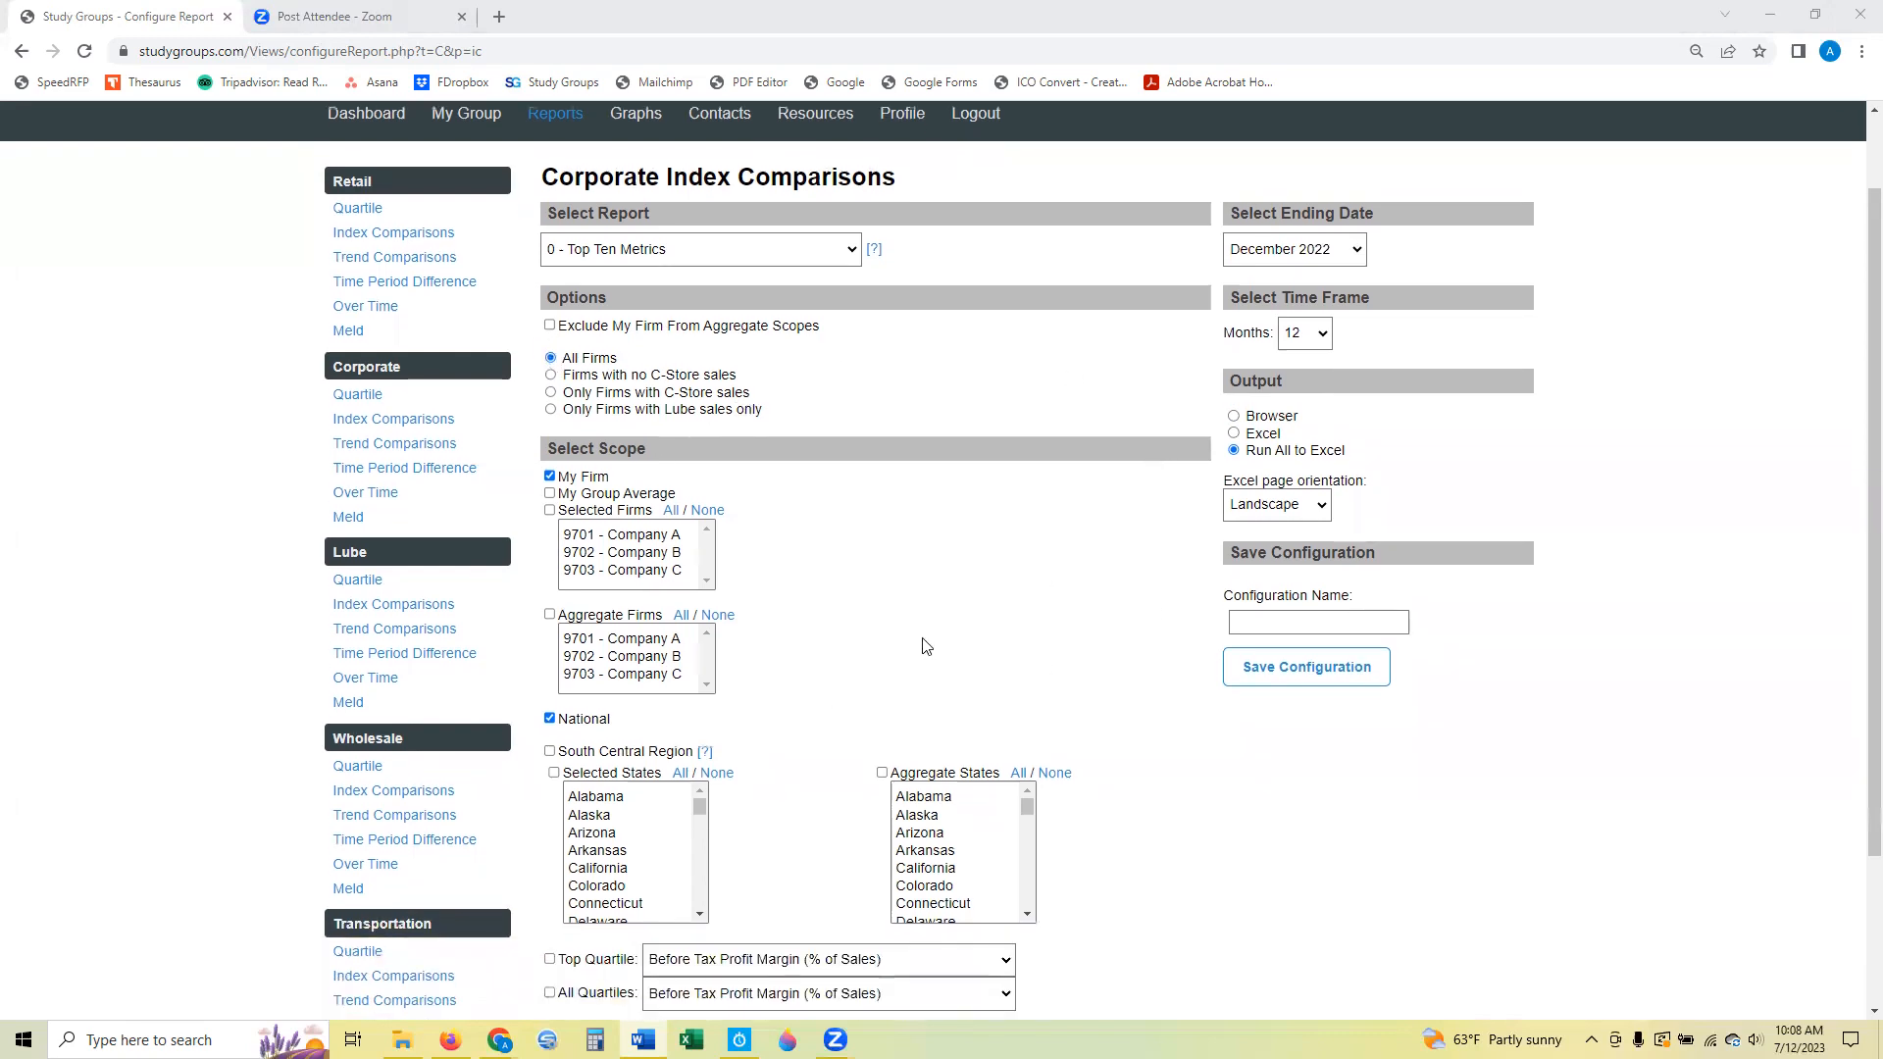
scroll(922, 646, "down", 1)
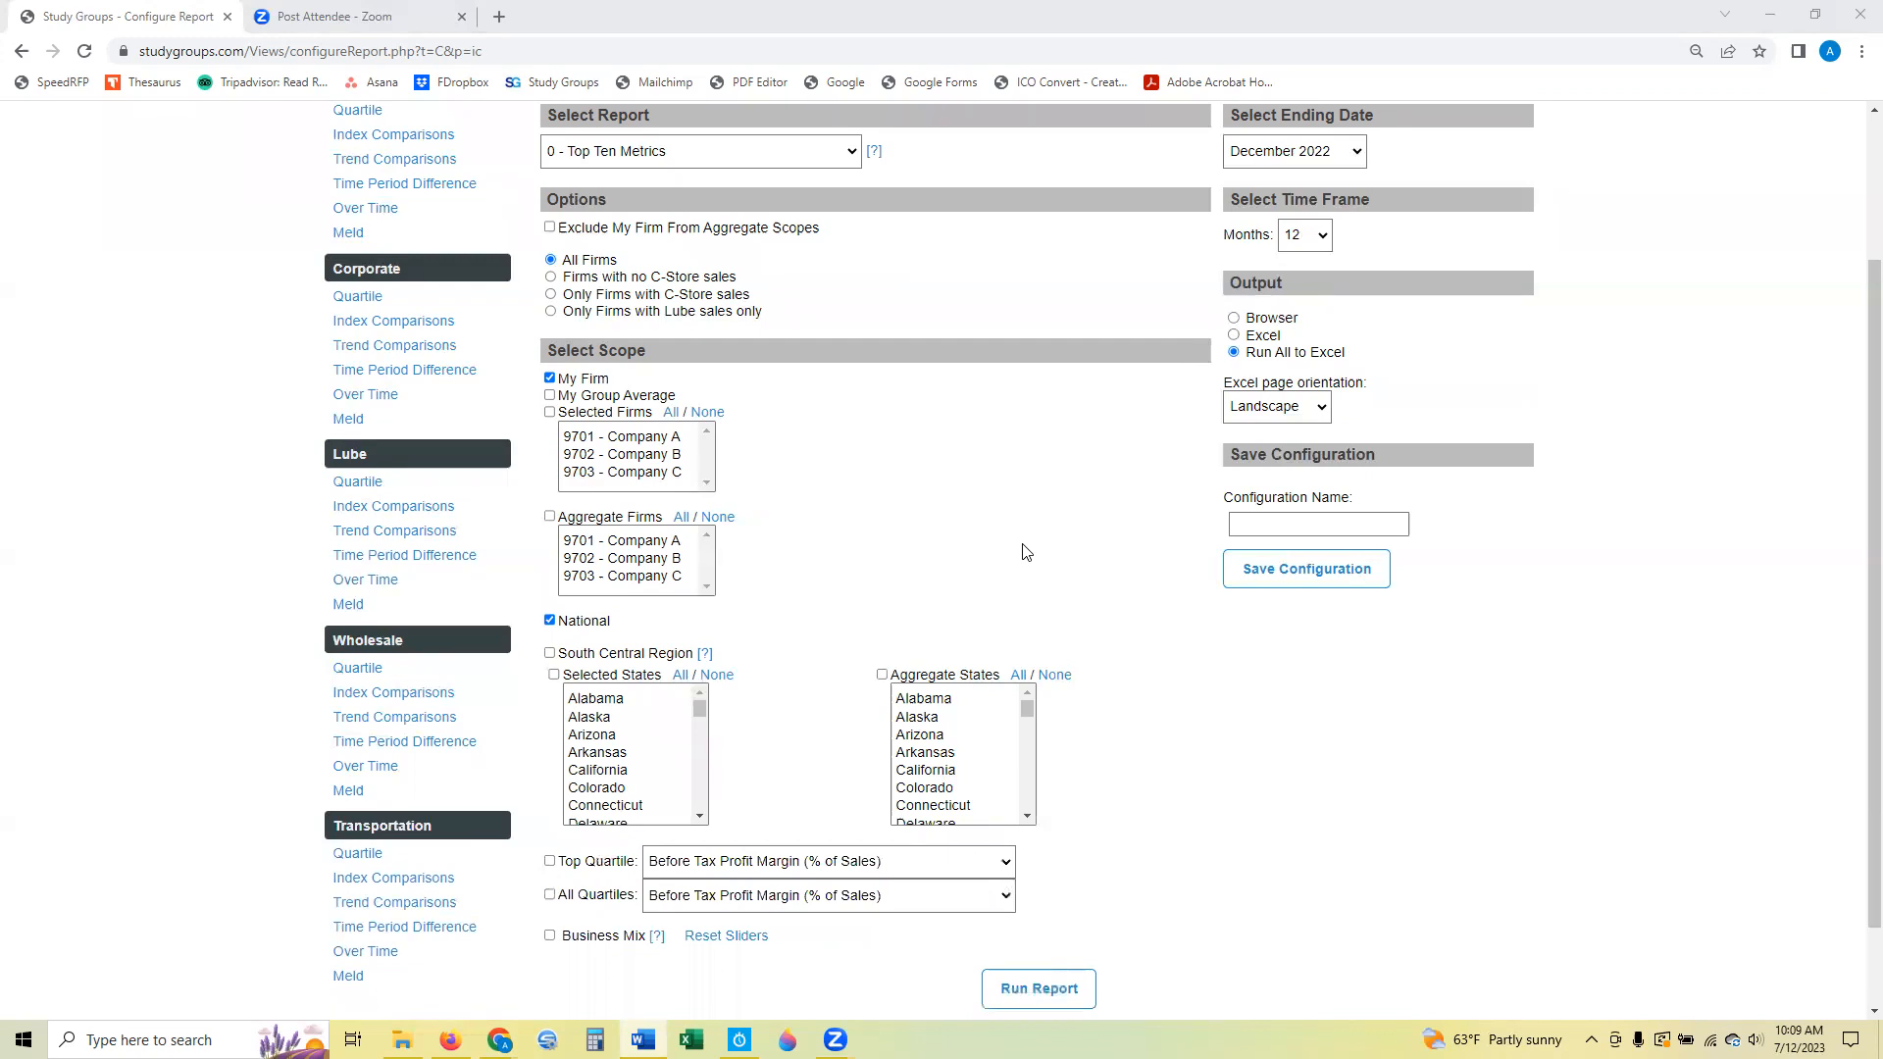
scroll(1028, 537, "down", 1)
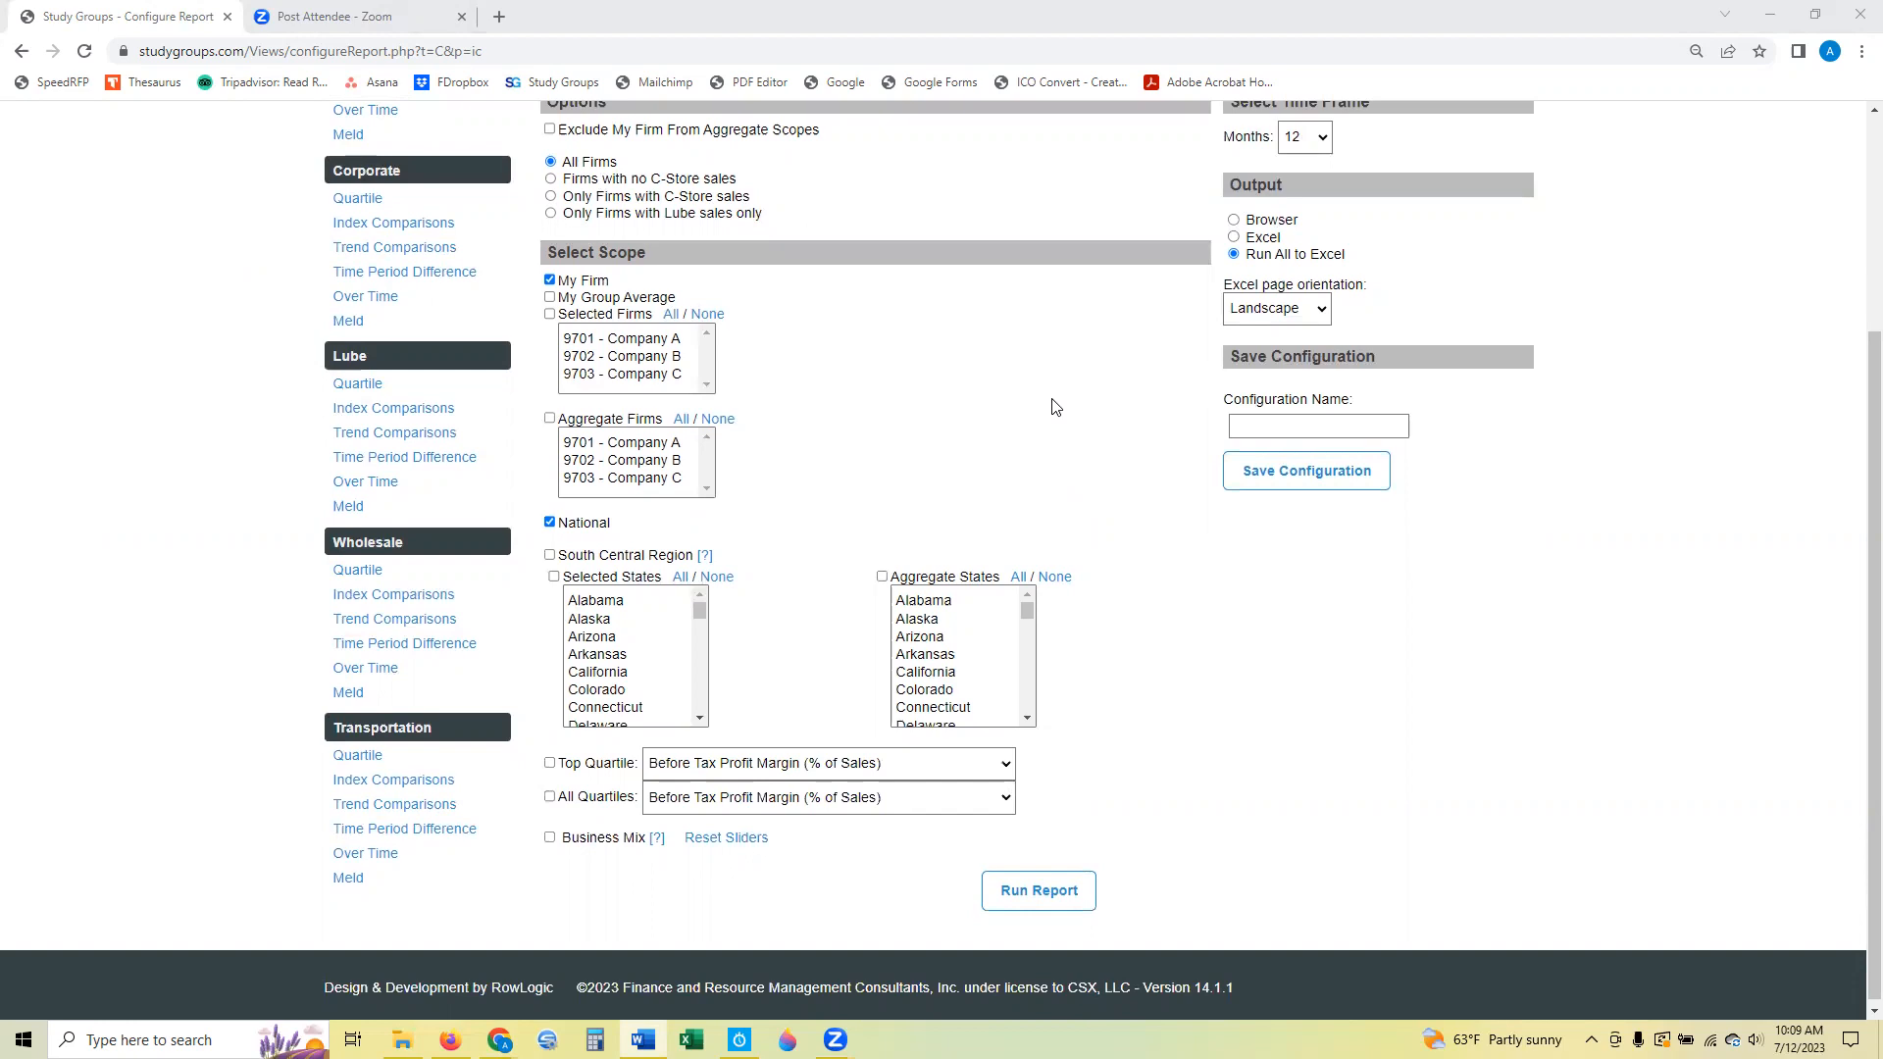
left_click(550, 298)
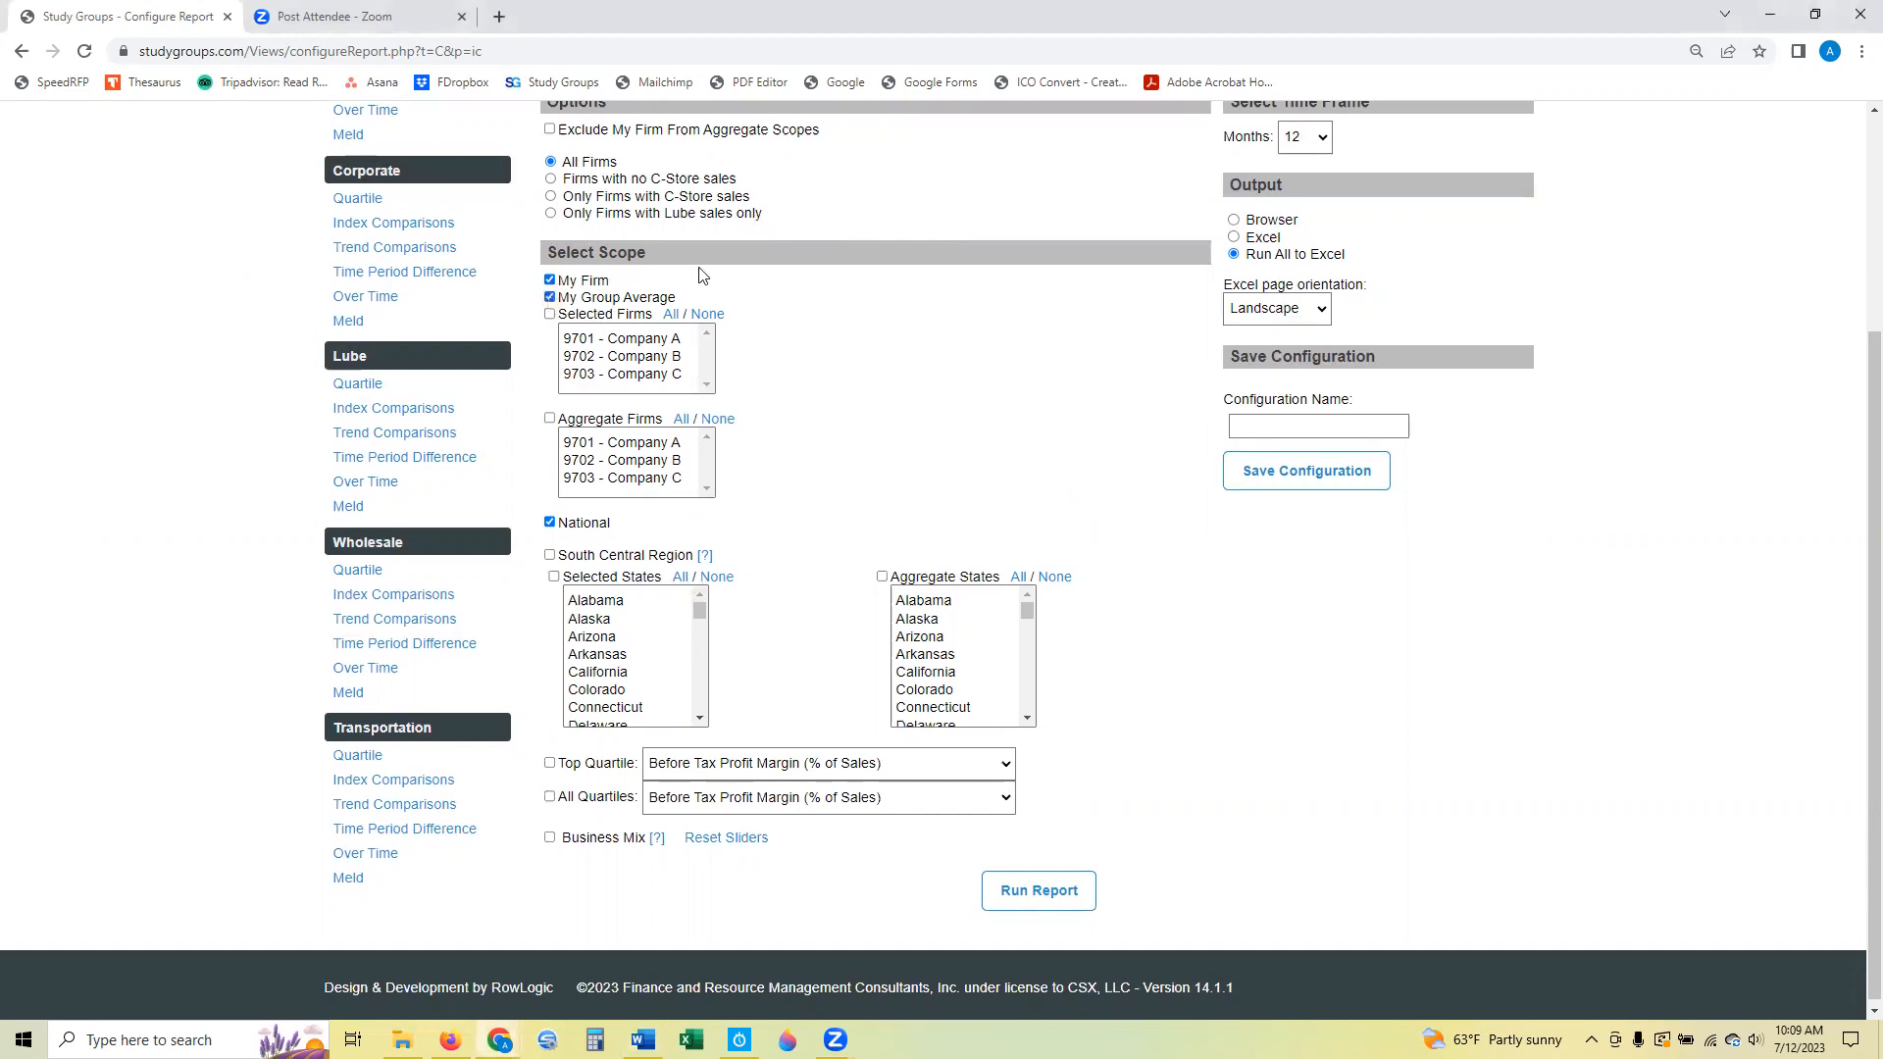
left_click(549, 315)
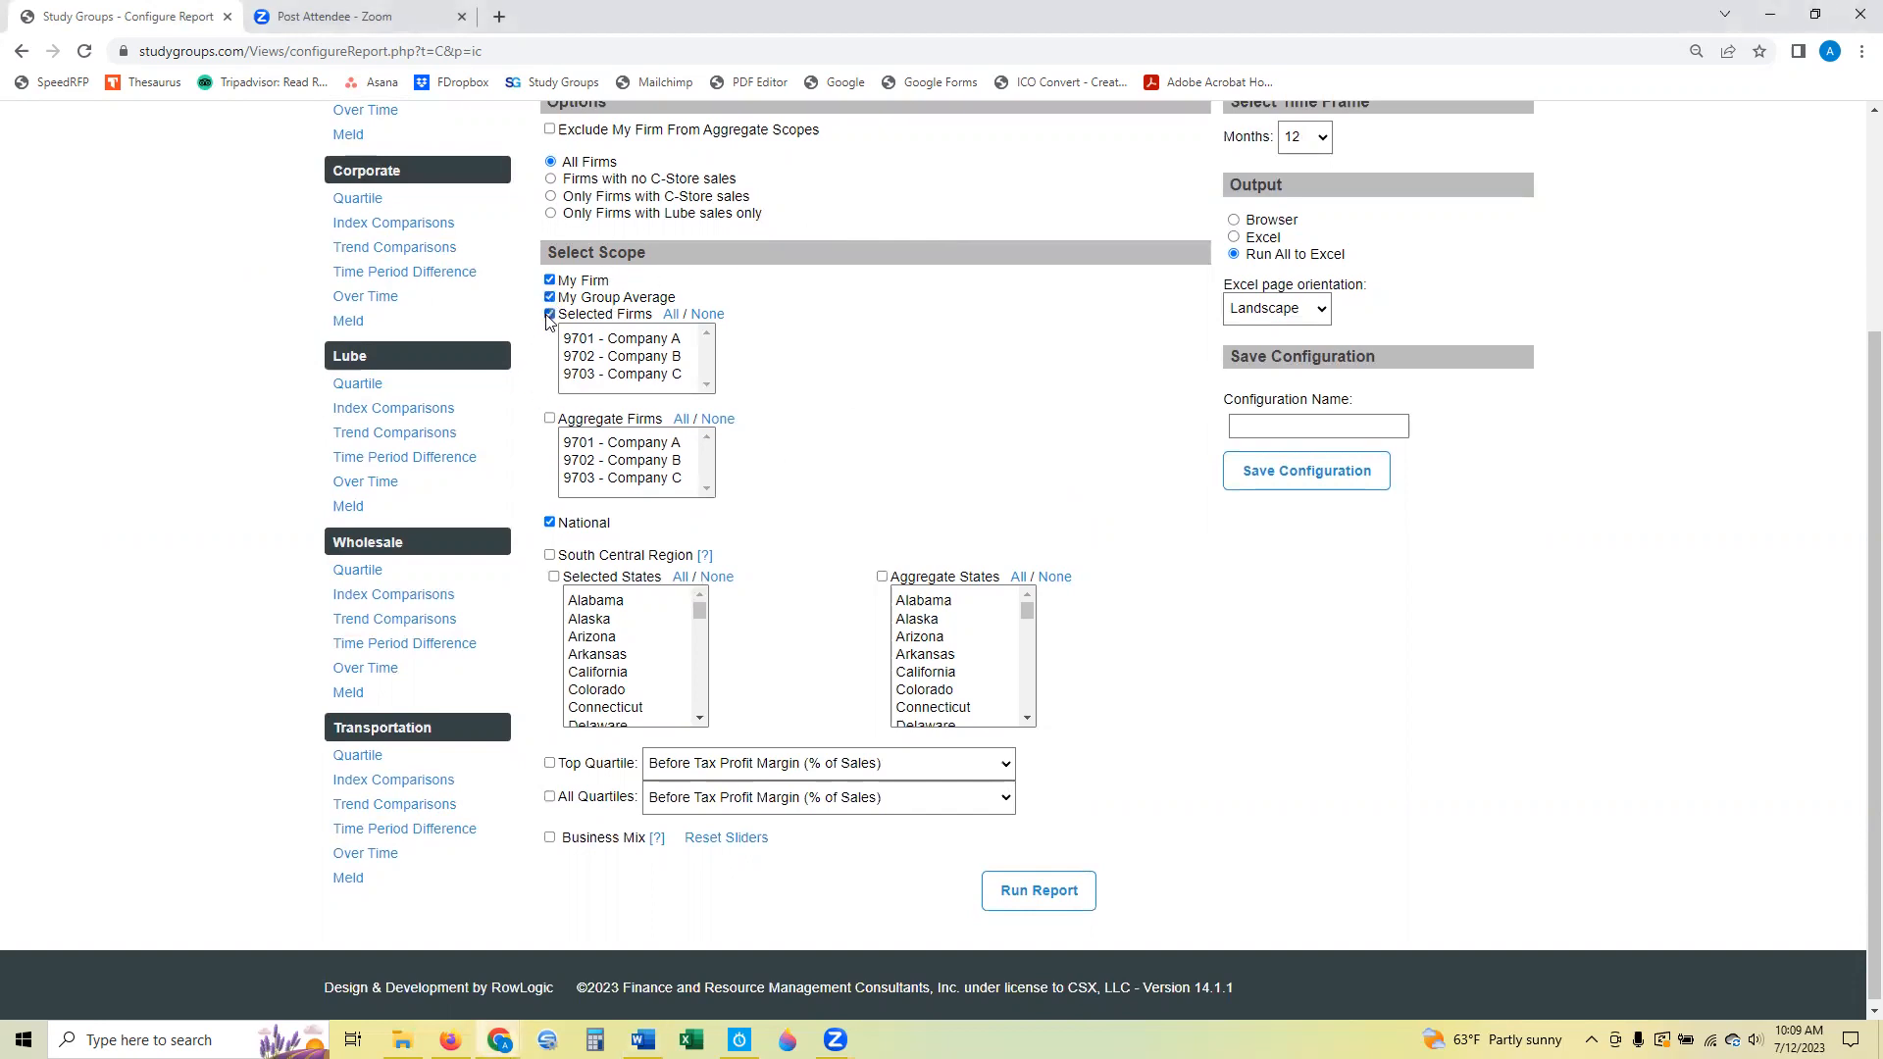
left_click(670, 316)
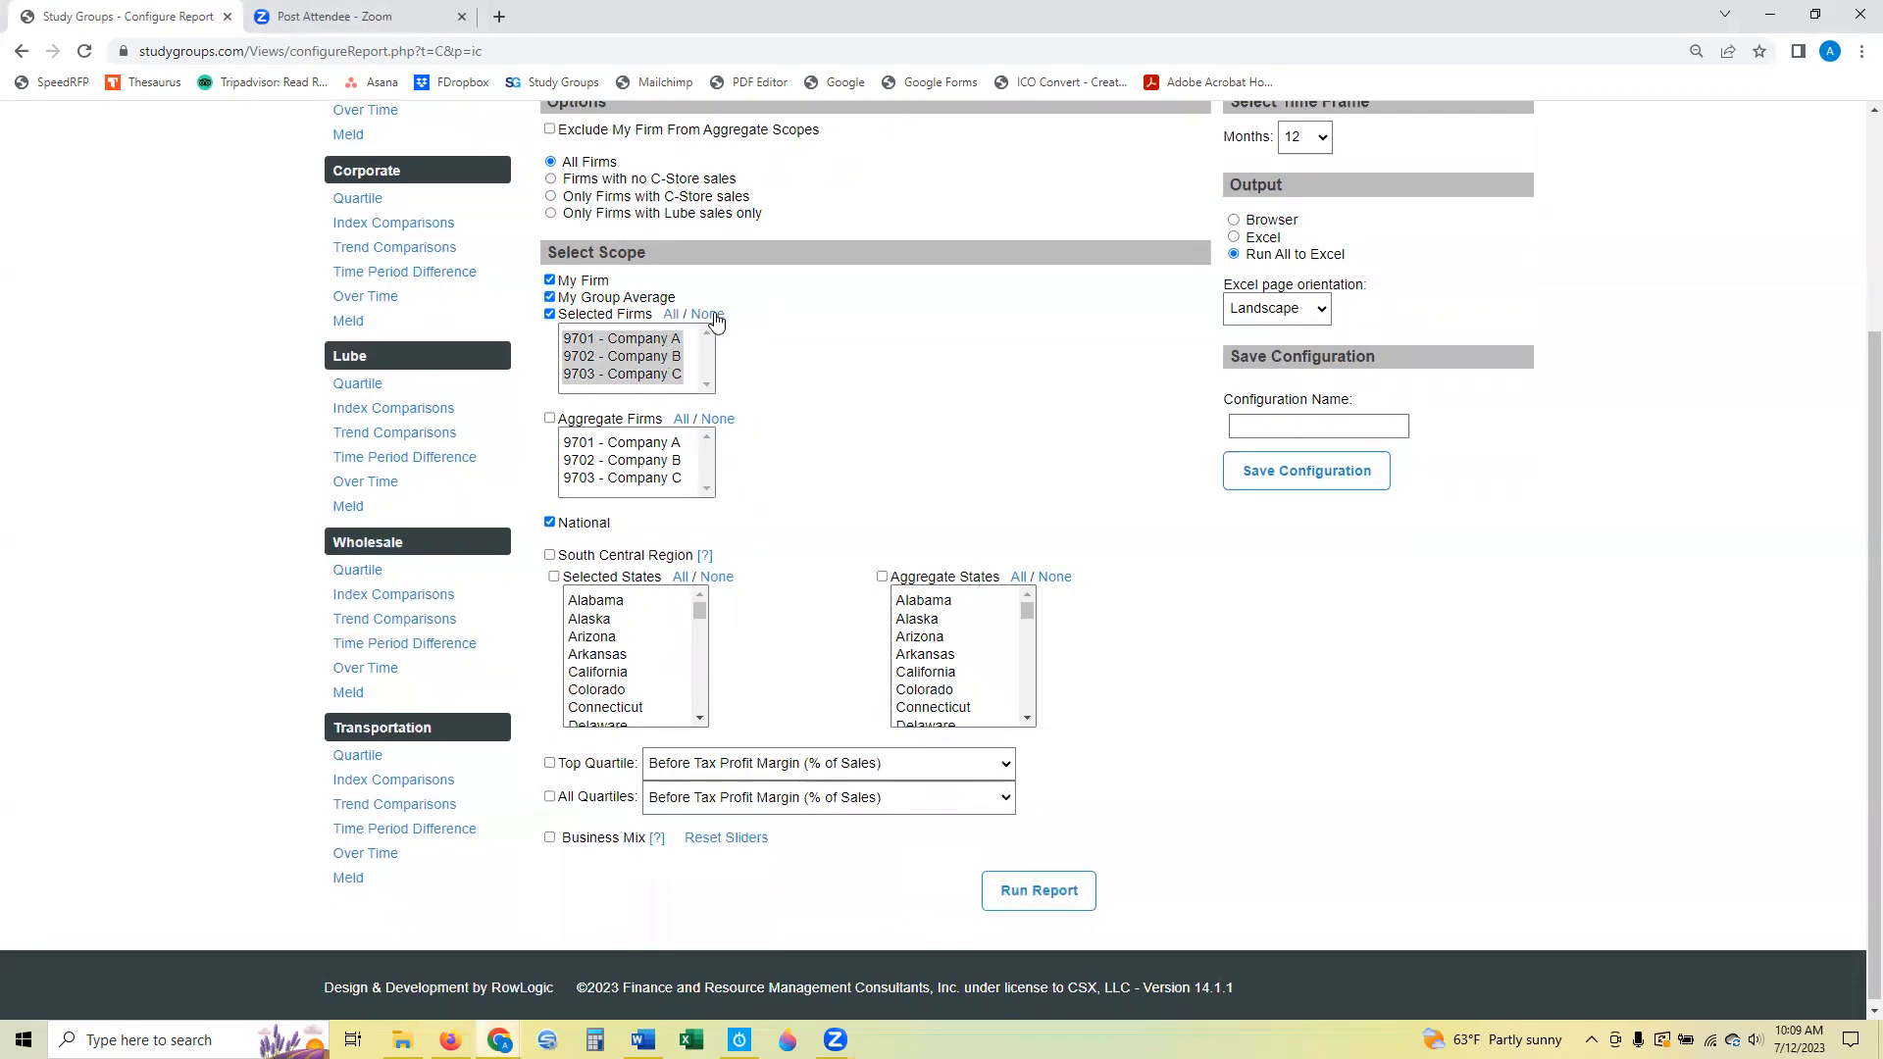
left_click(707, 314)
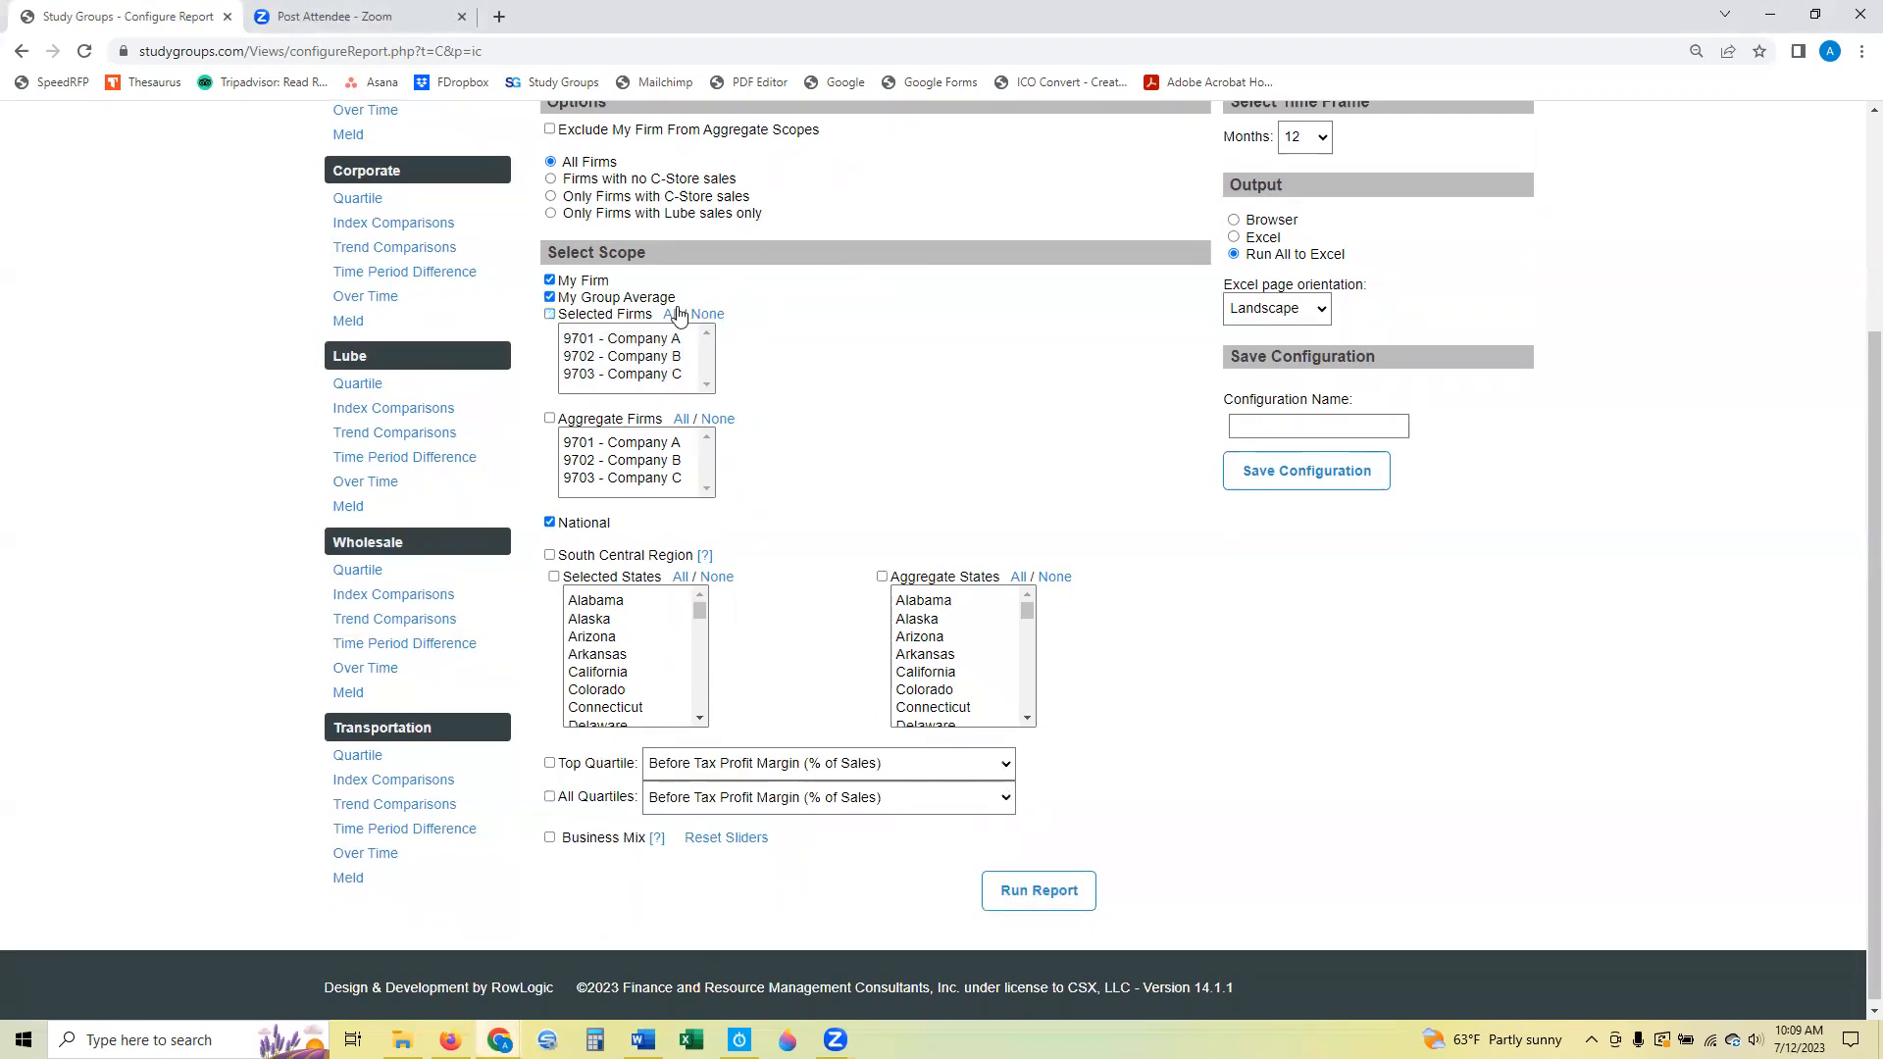
left_click(550, 315)
left_click(672, 315)
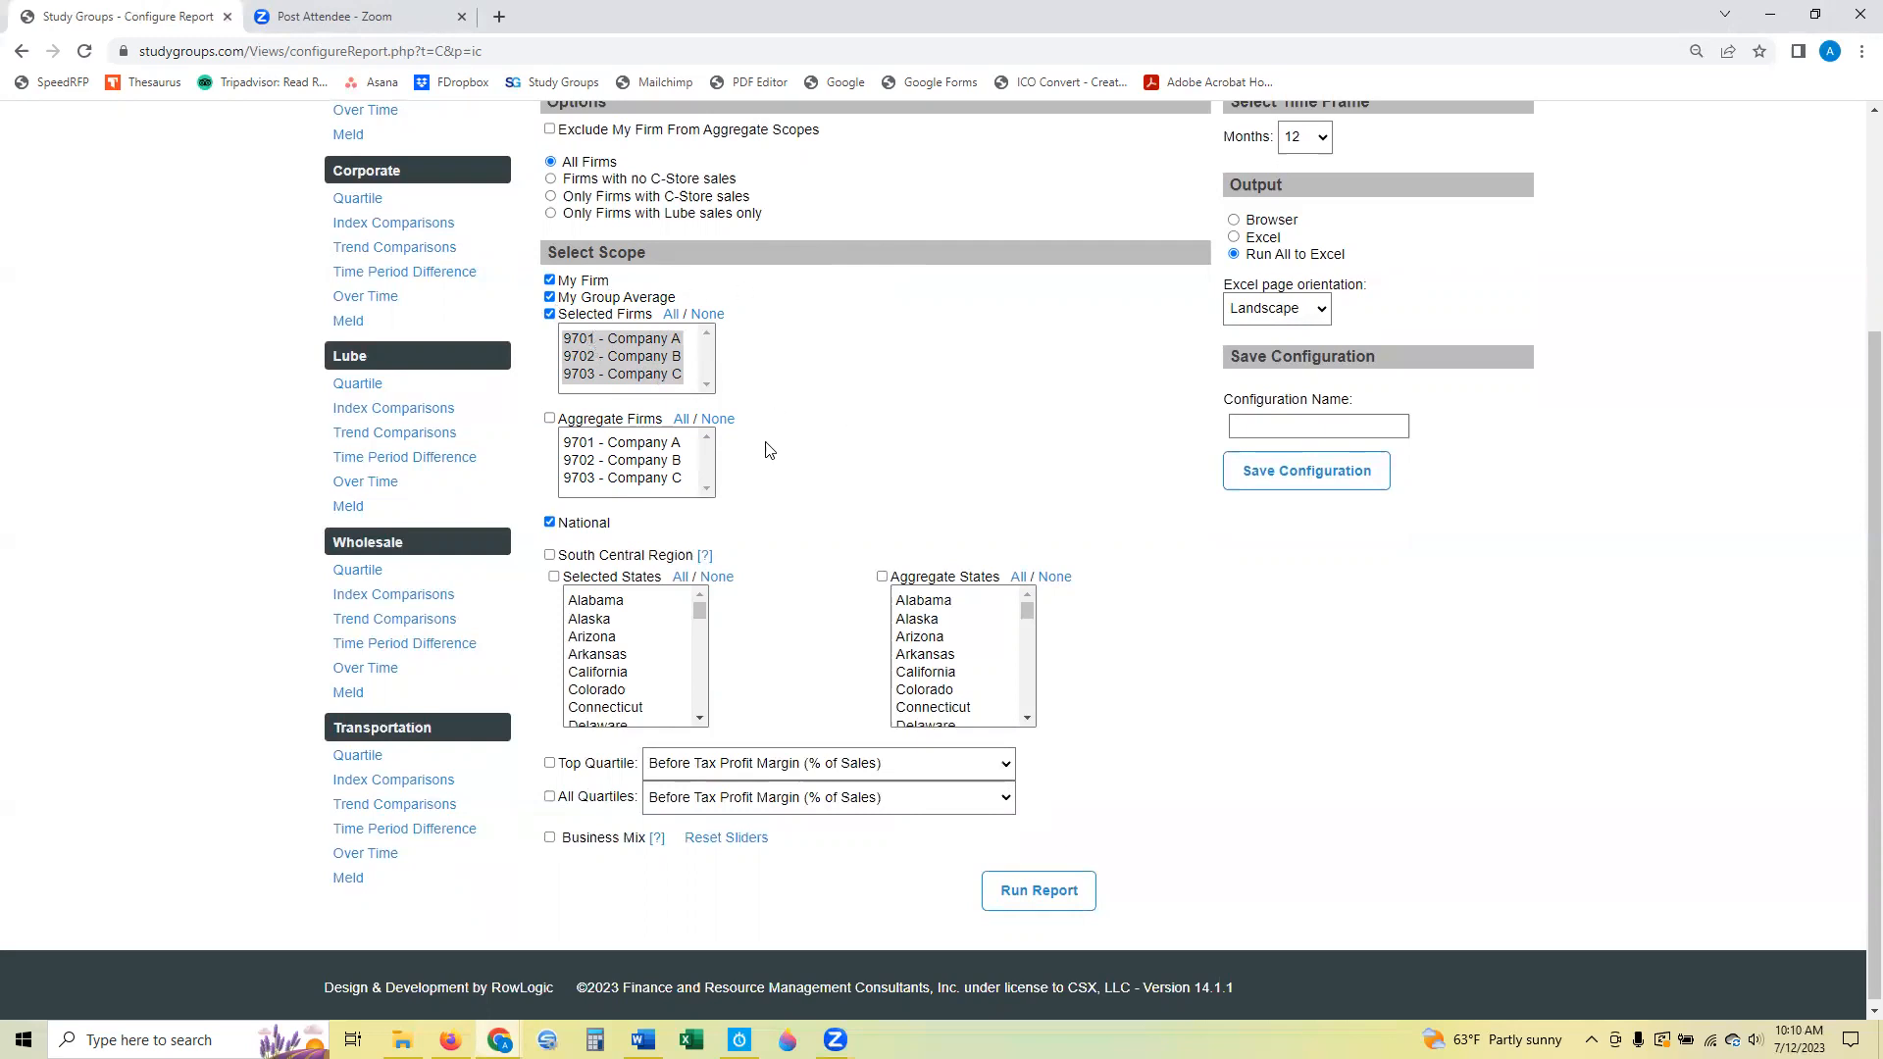
Try including Company B and Company C as Aggregate Firms, and clear the aggregate selection.
left_click(550, 419)
left_click(633, 464)
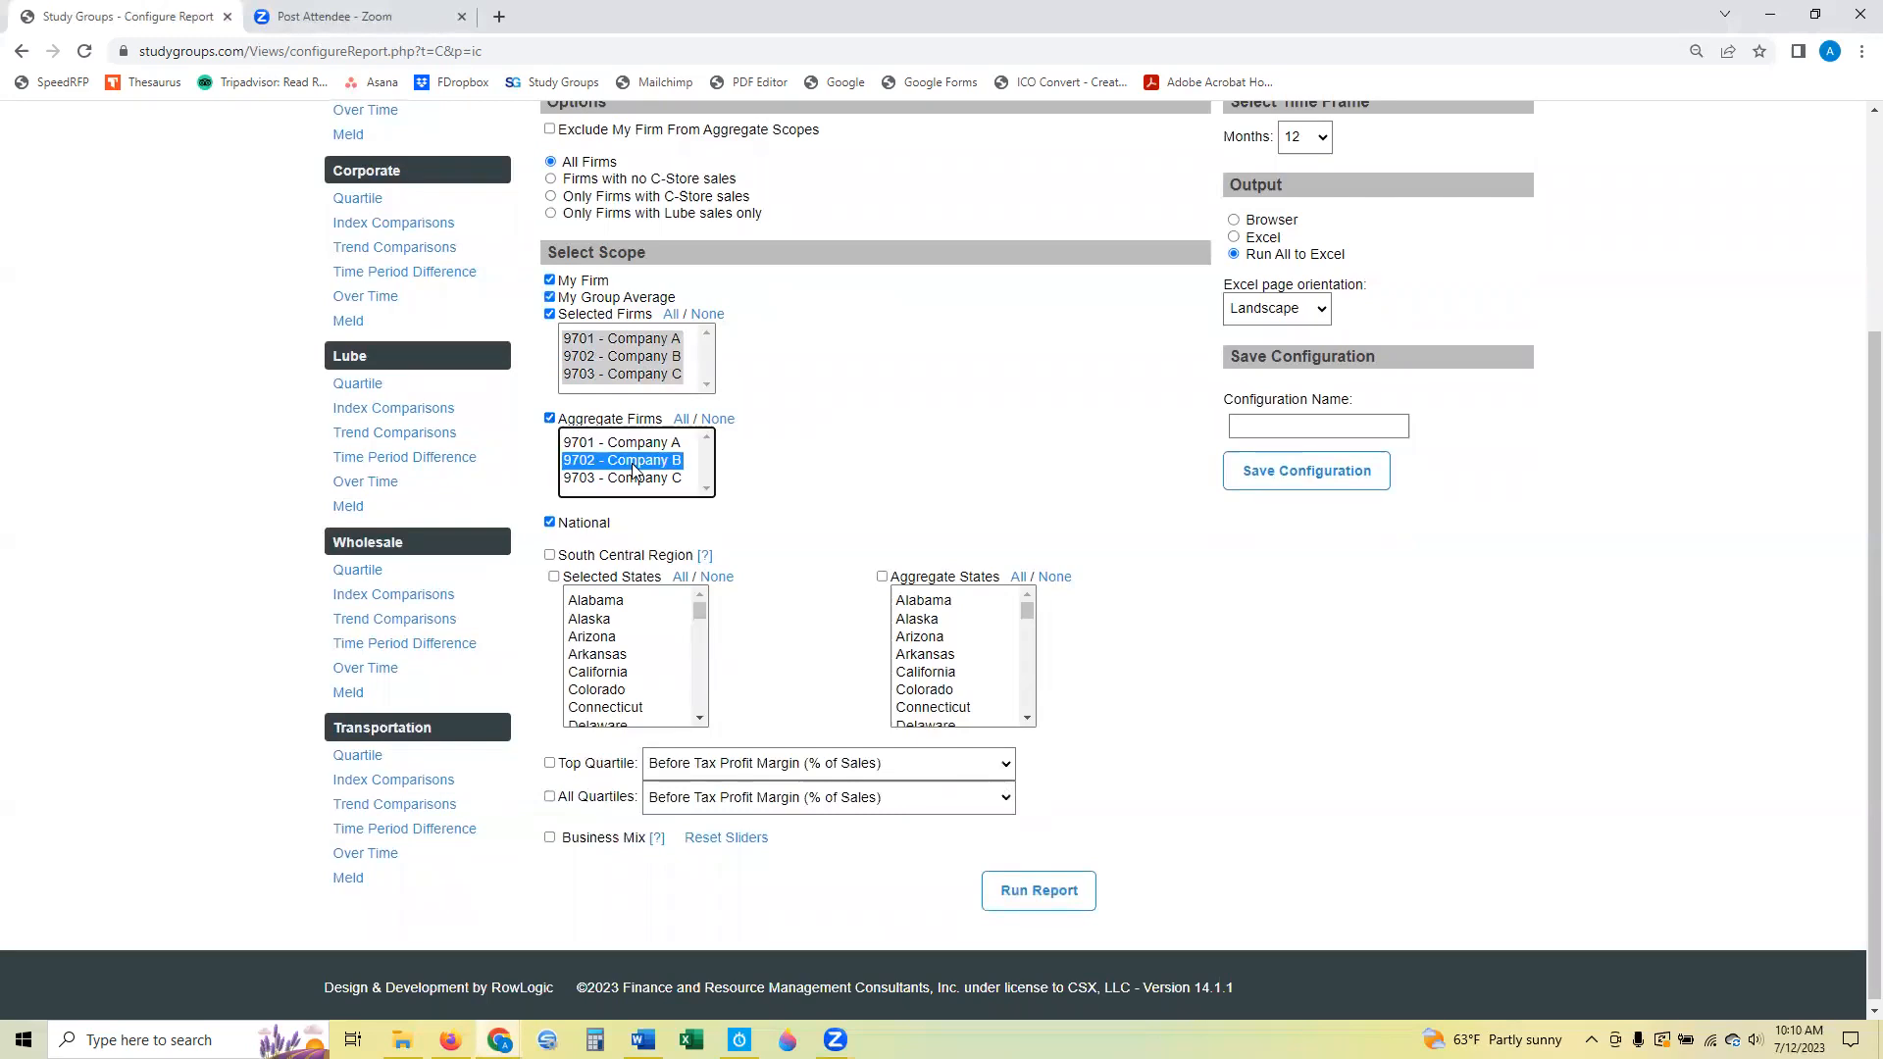
left_click(634, 478, "shift")
left_click(725, 422)
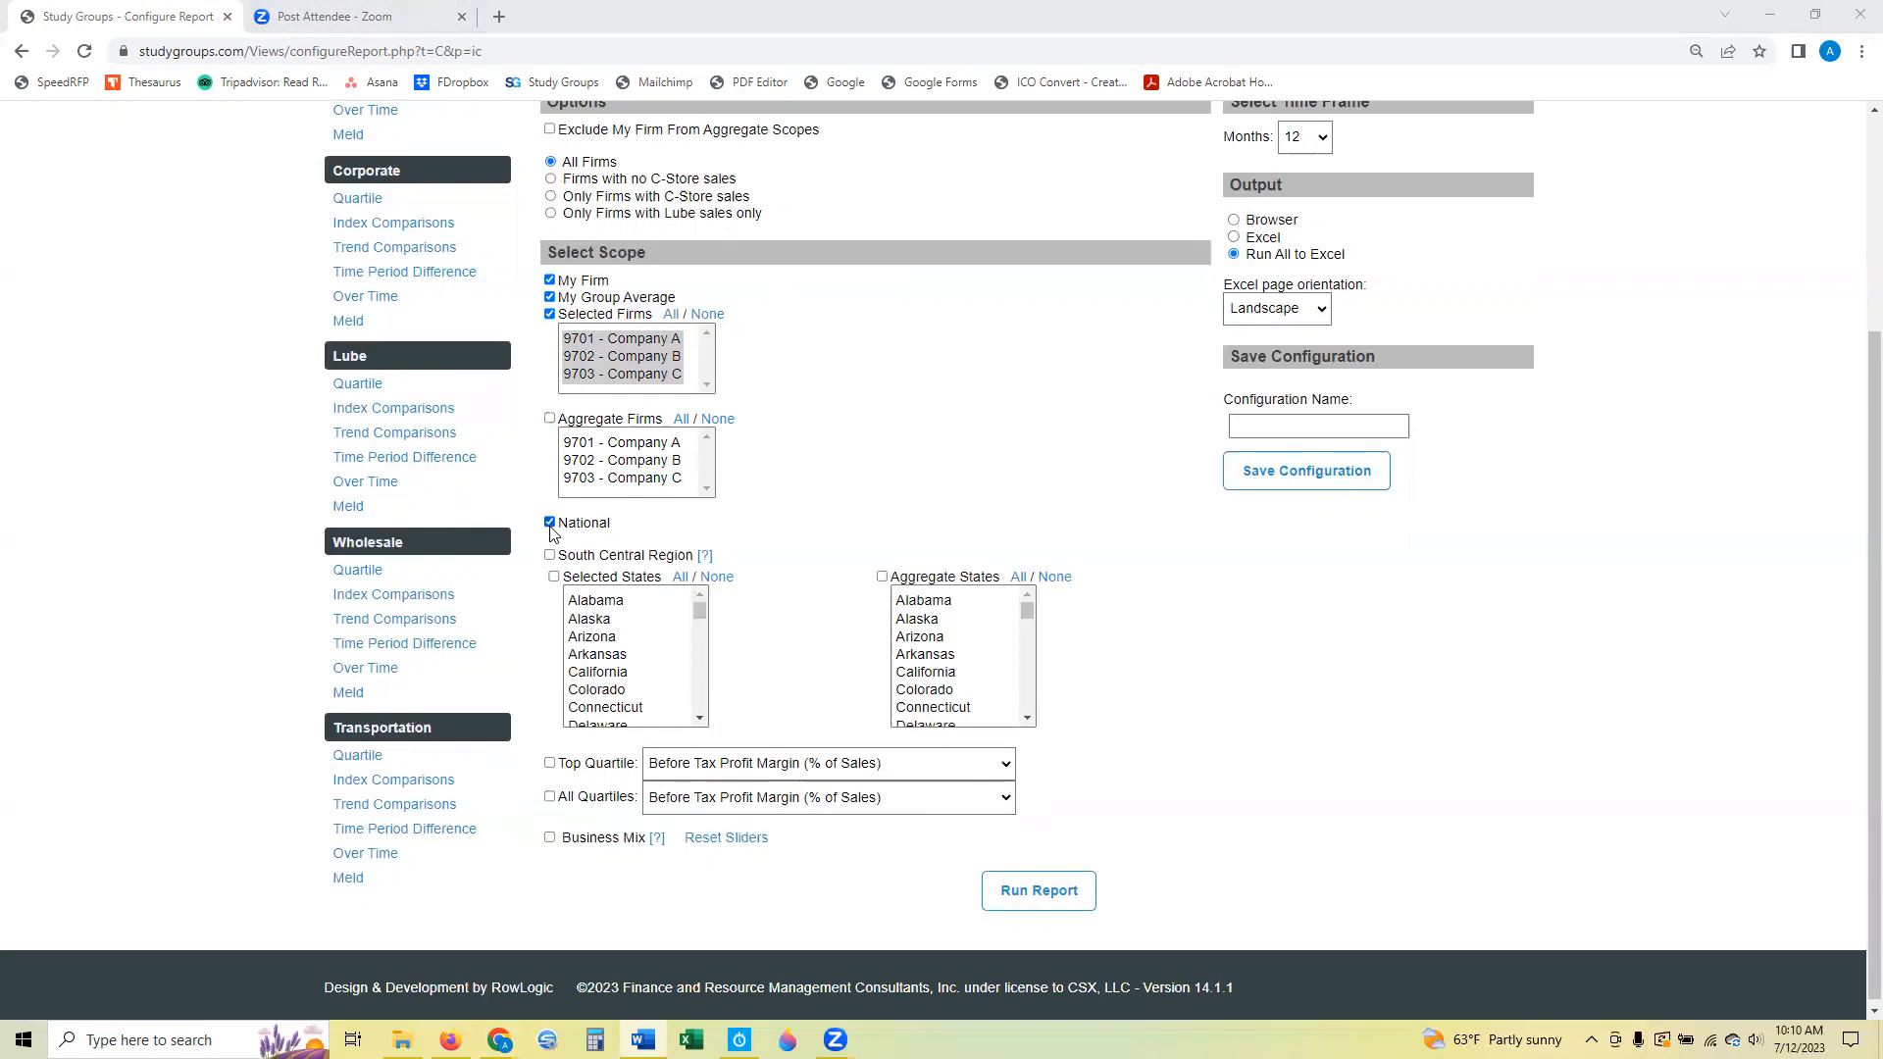
Keep National included and add South Central Region to the report scope.
left_click(550, 525)
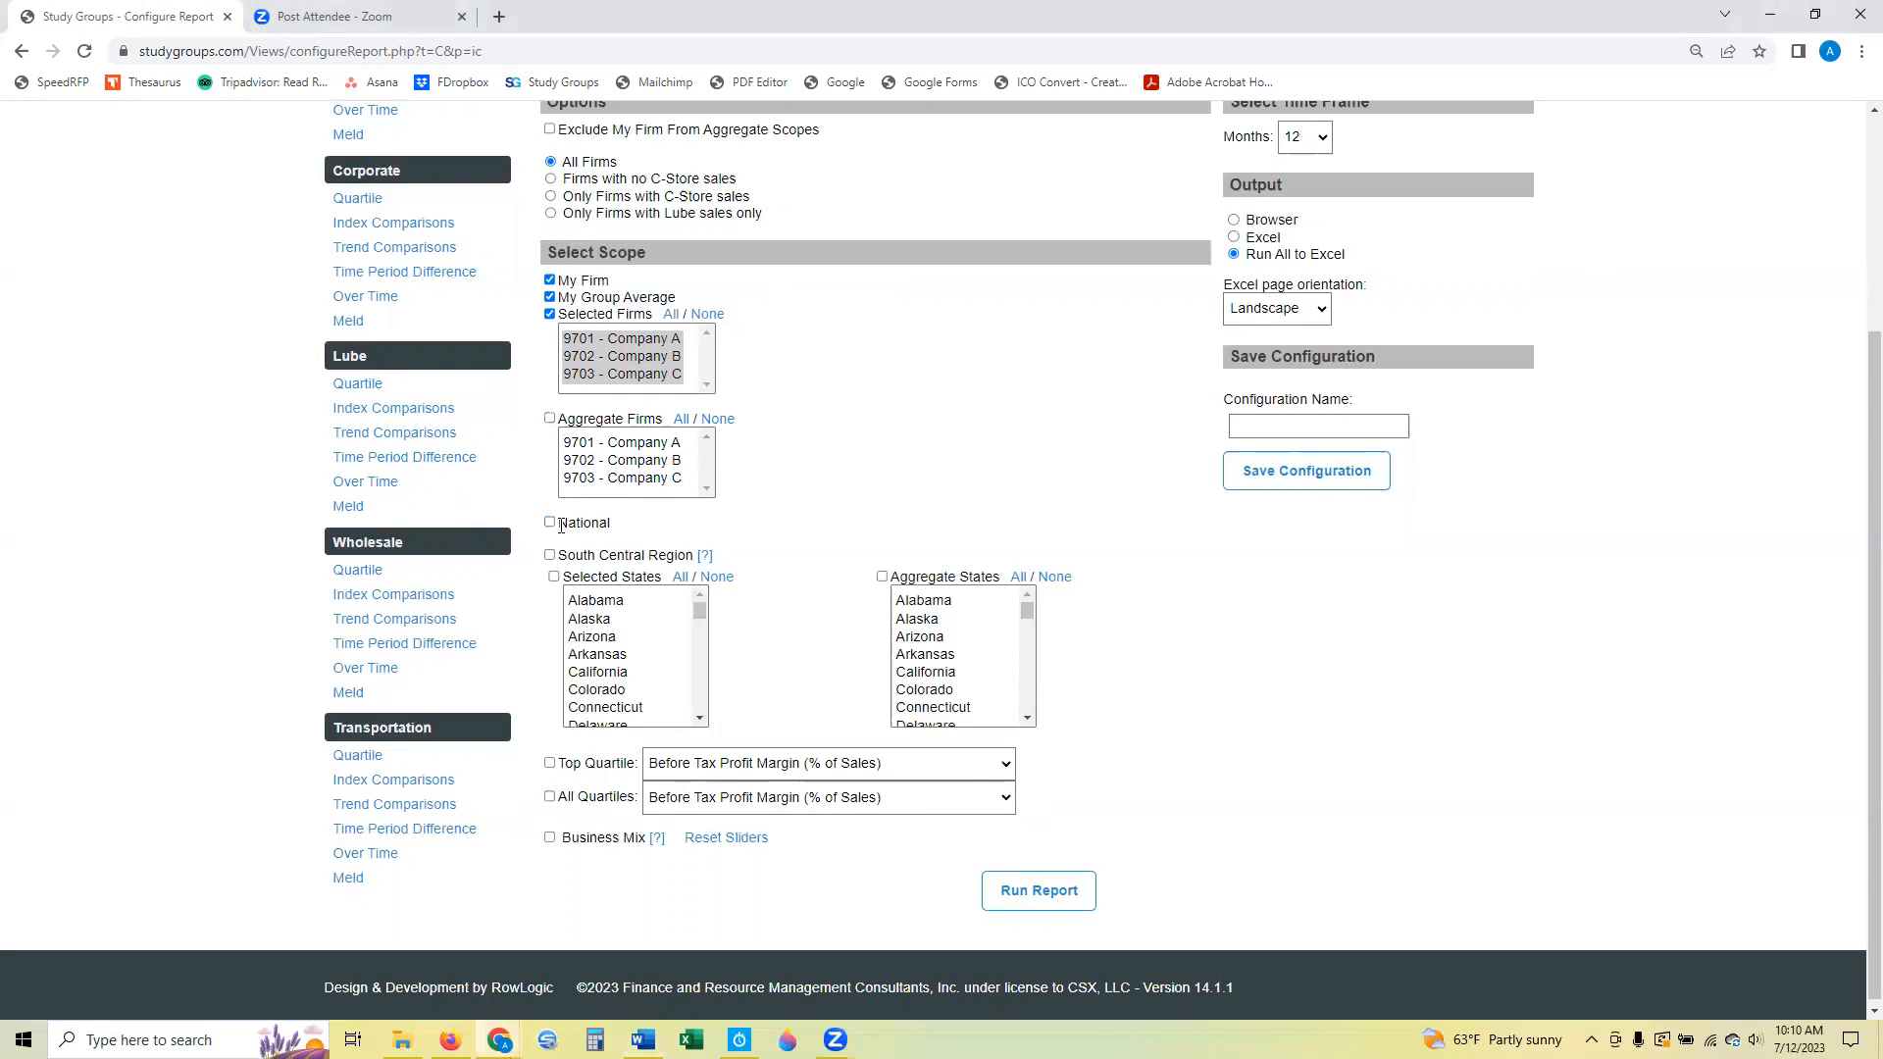
left_click(550, 523)
left_click(550, 556)
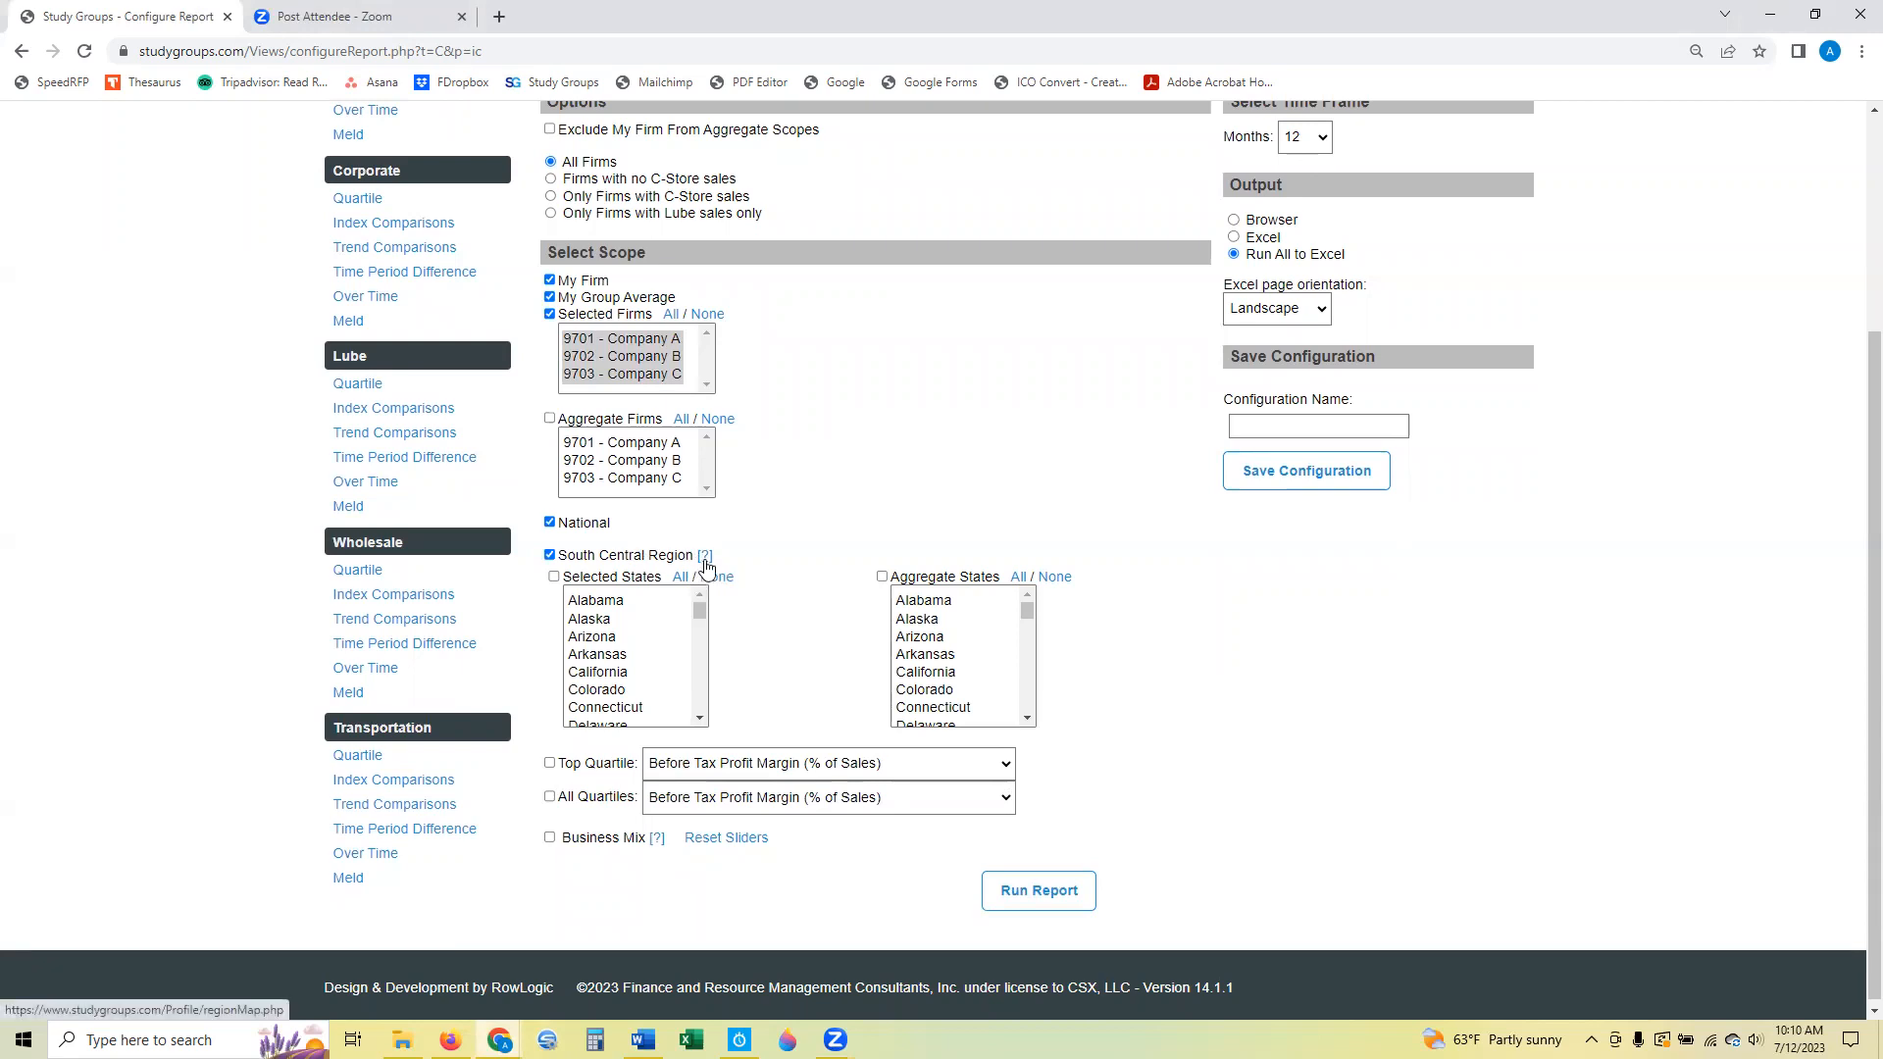
scroll(847, 515, "down", 1)
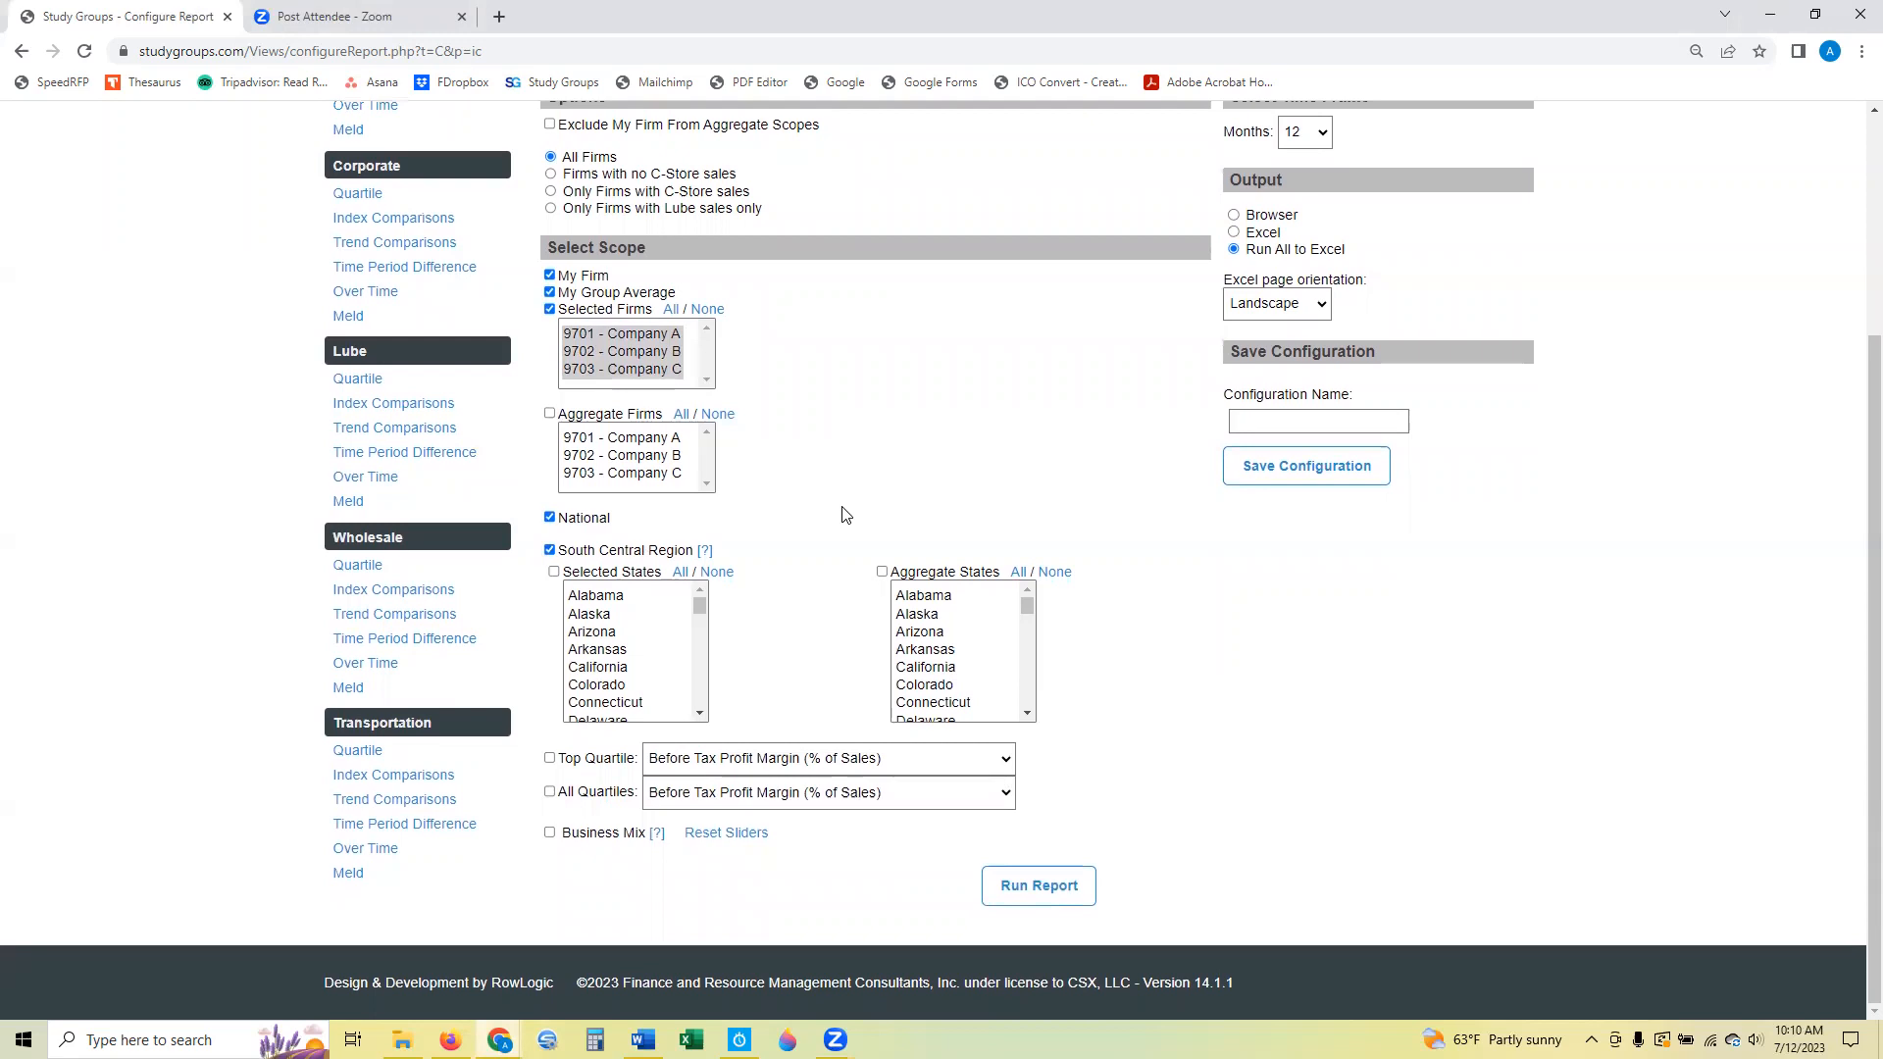
Try including Alaska and California as Selected States in the report scope.
left_click(554, 574)
left_click(618, 615)
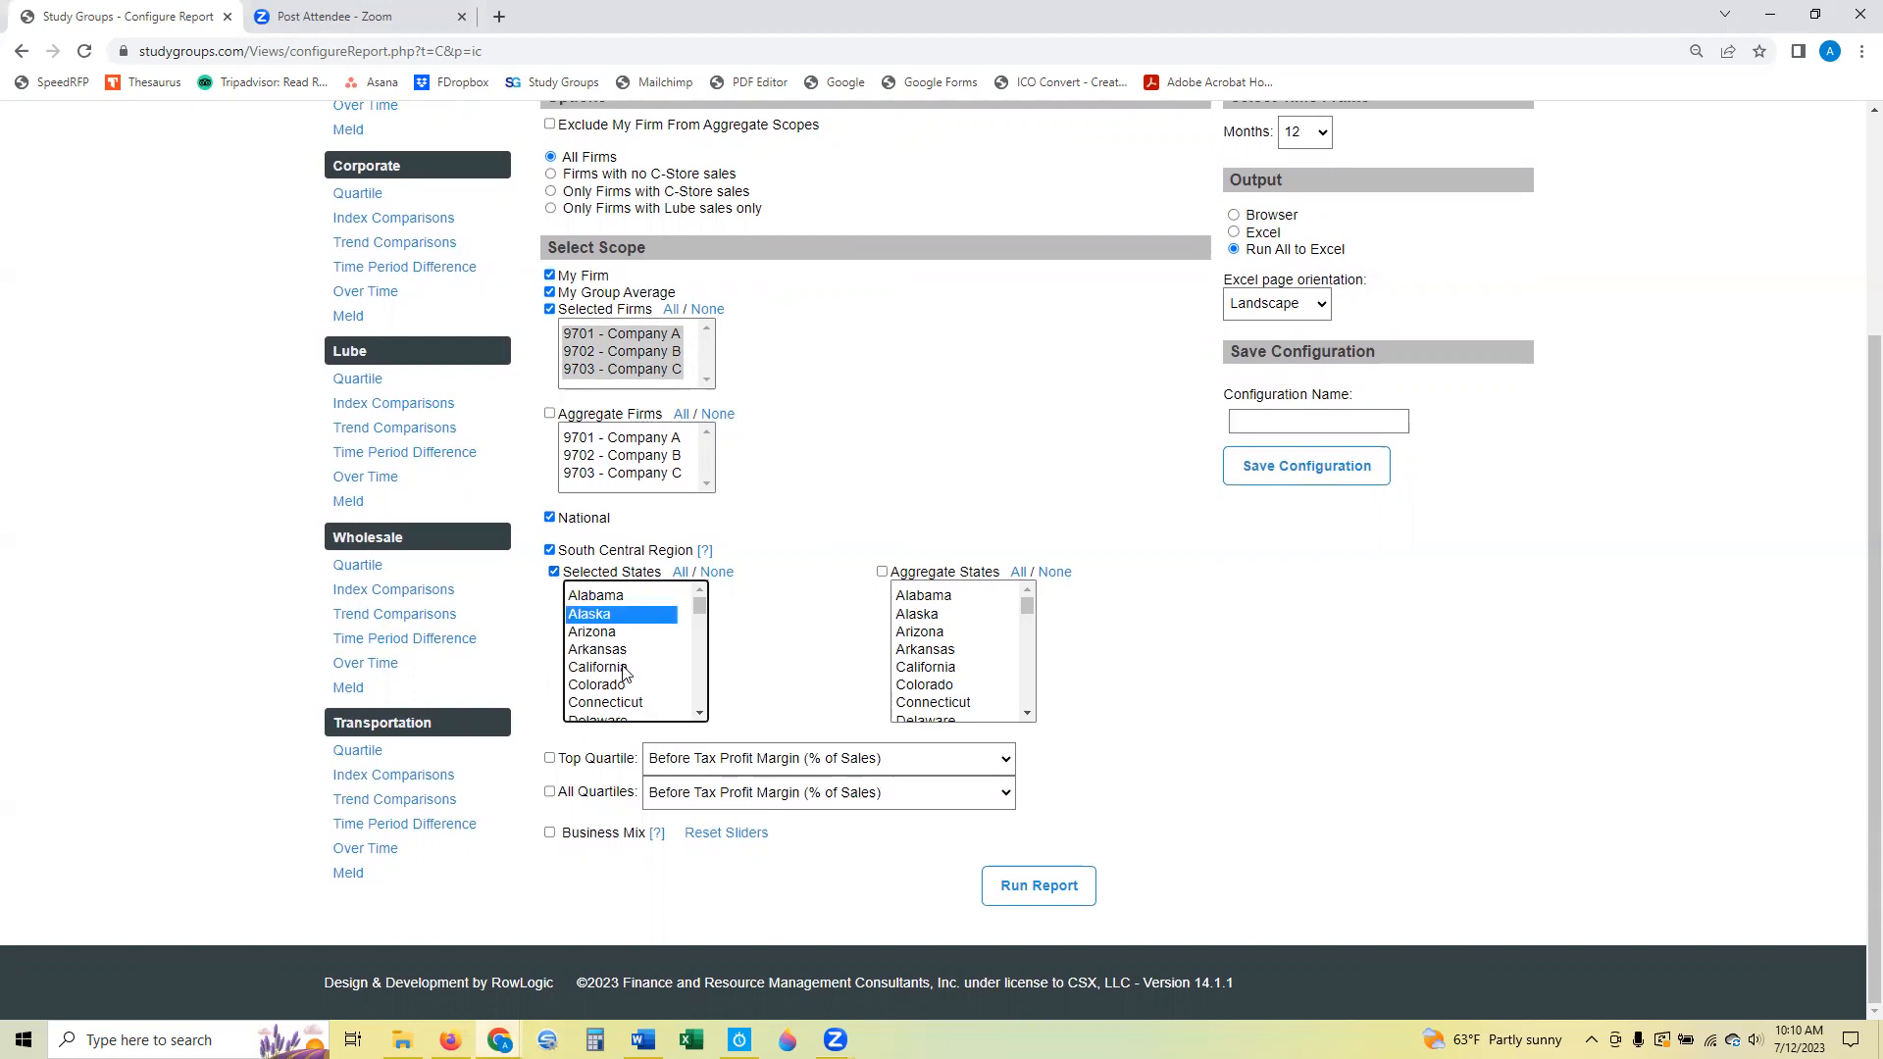
left_click(623, 671, "ctrl")
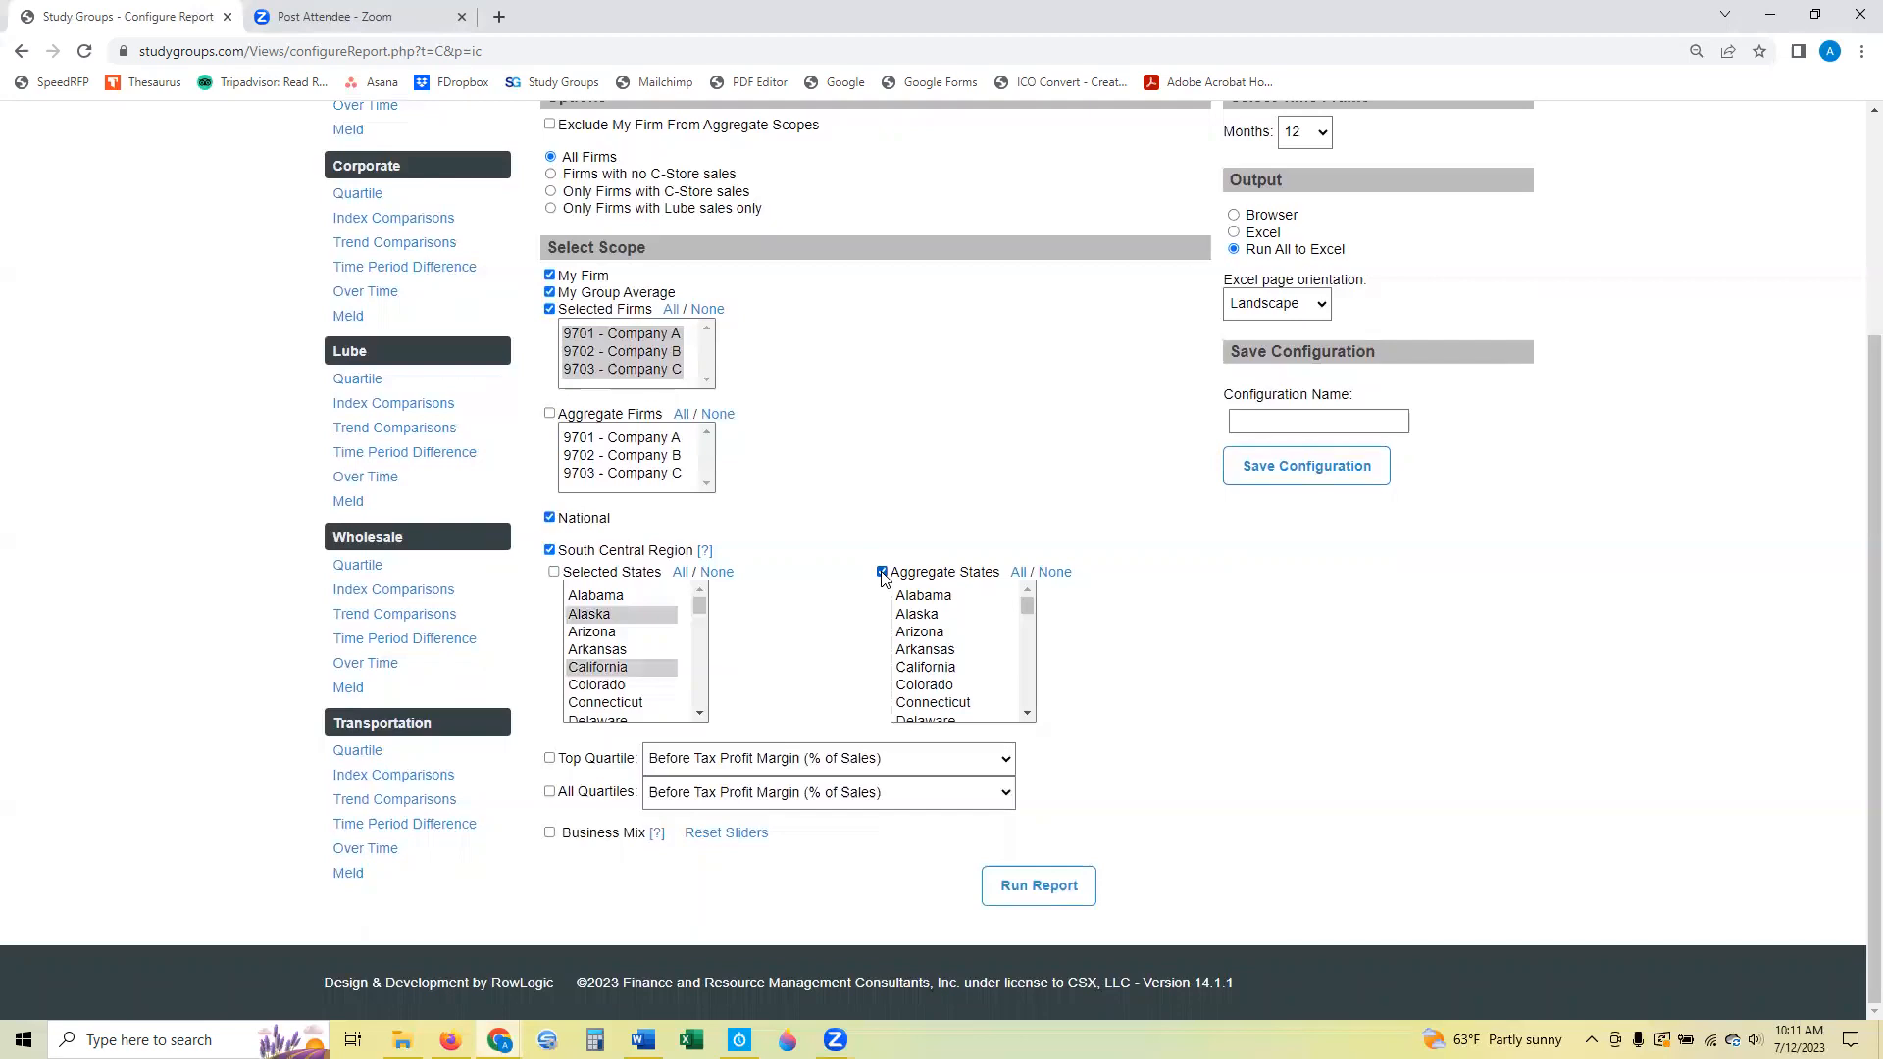
Try including Alabama, Arkansas and Colorado as Aggregate States, and switch the Aggregate States scope off.
left_click(947, 598)
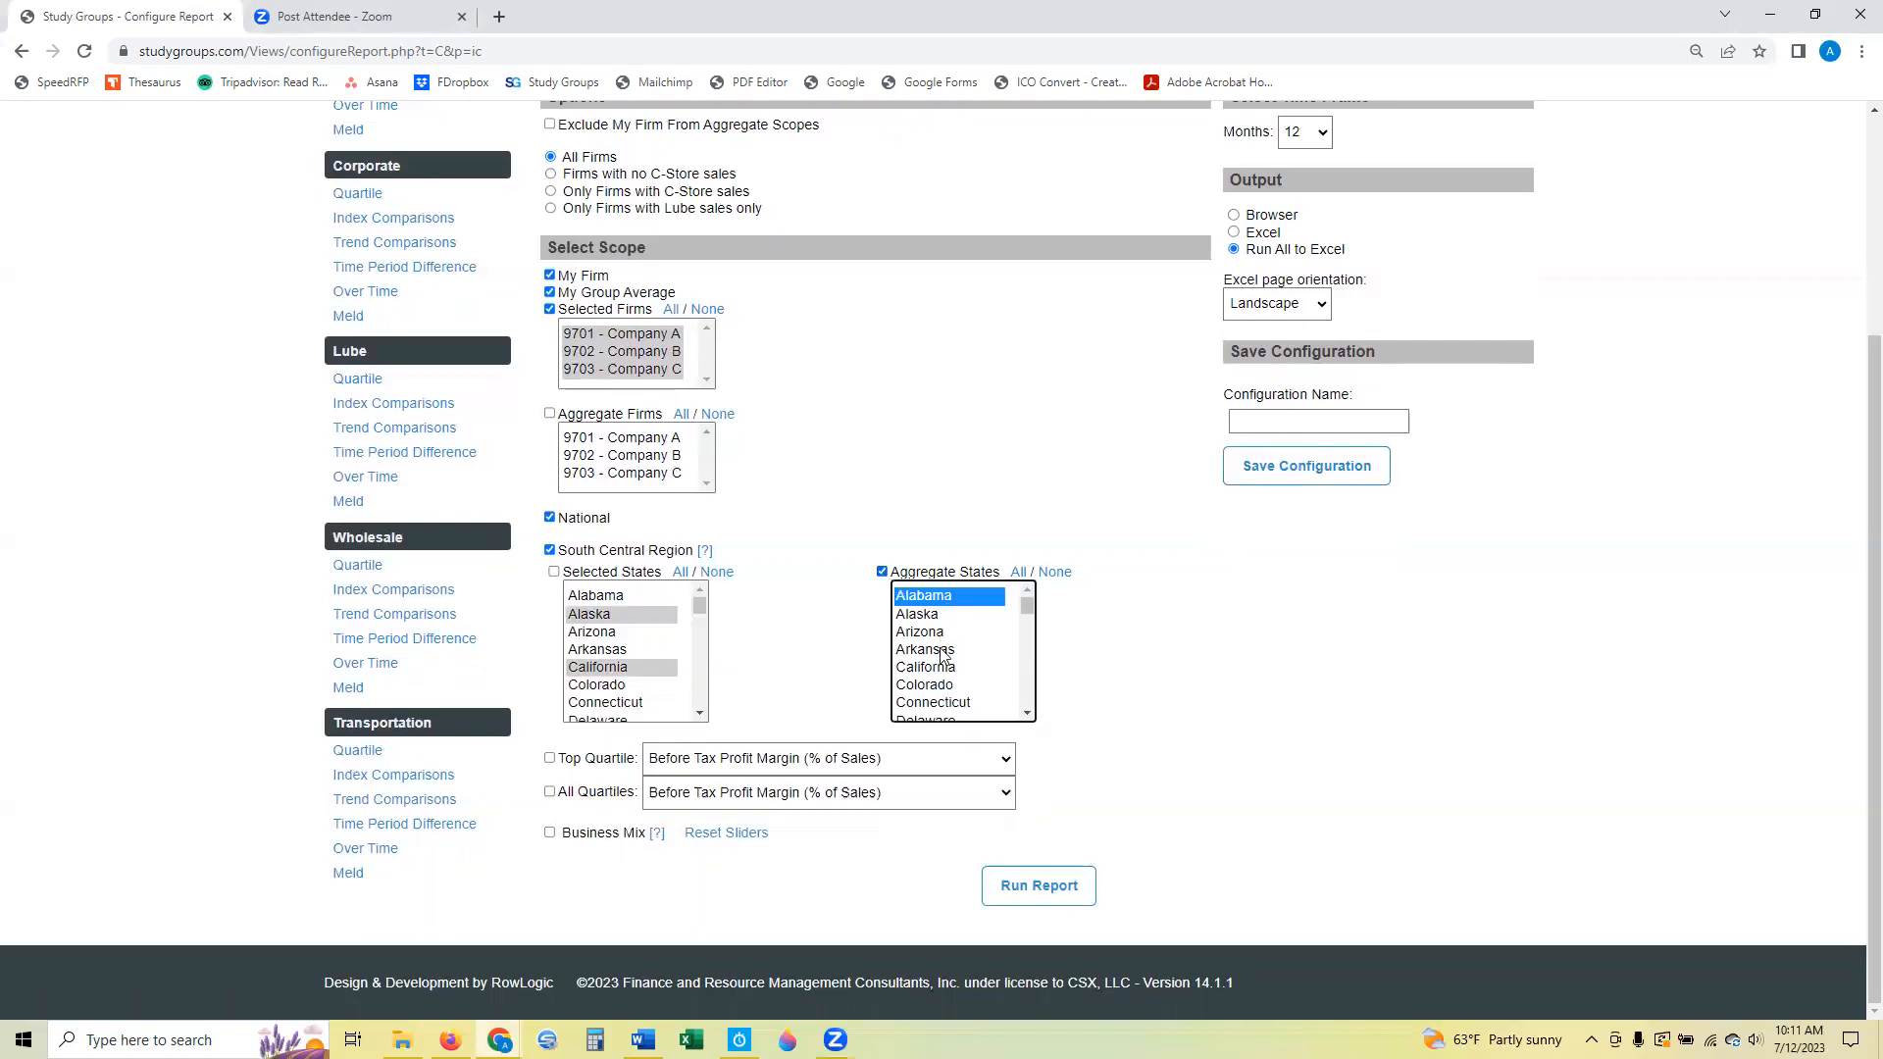
left_click(942, 650, "ctrl")
left_click(944, 688, "ctrl")
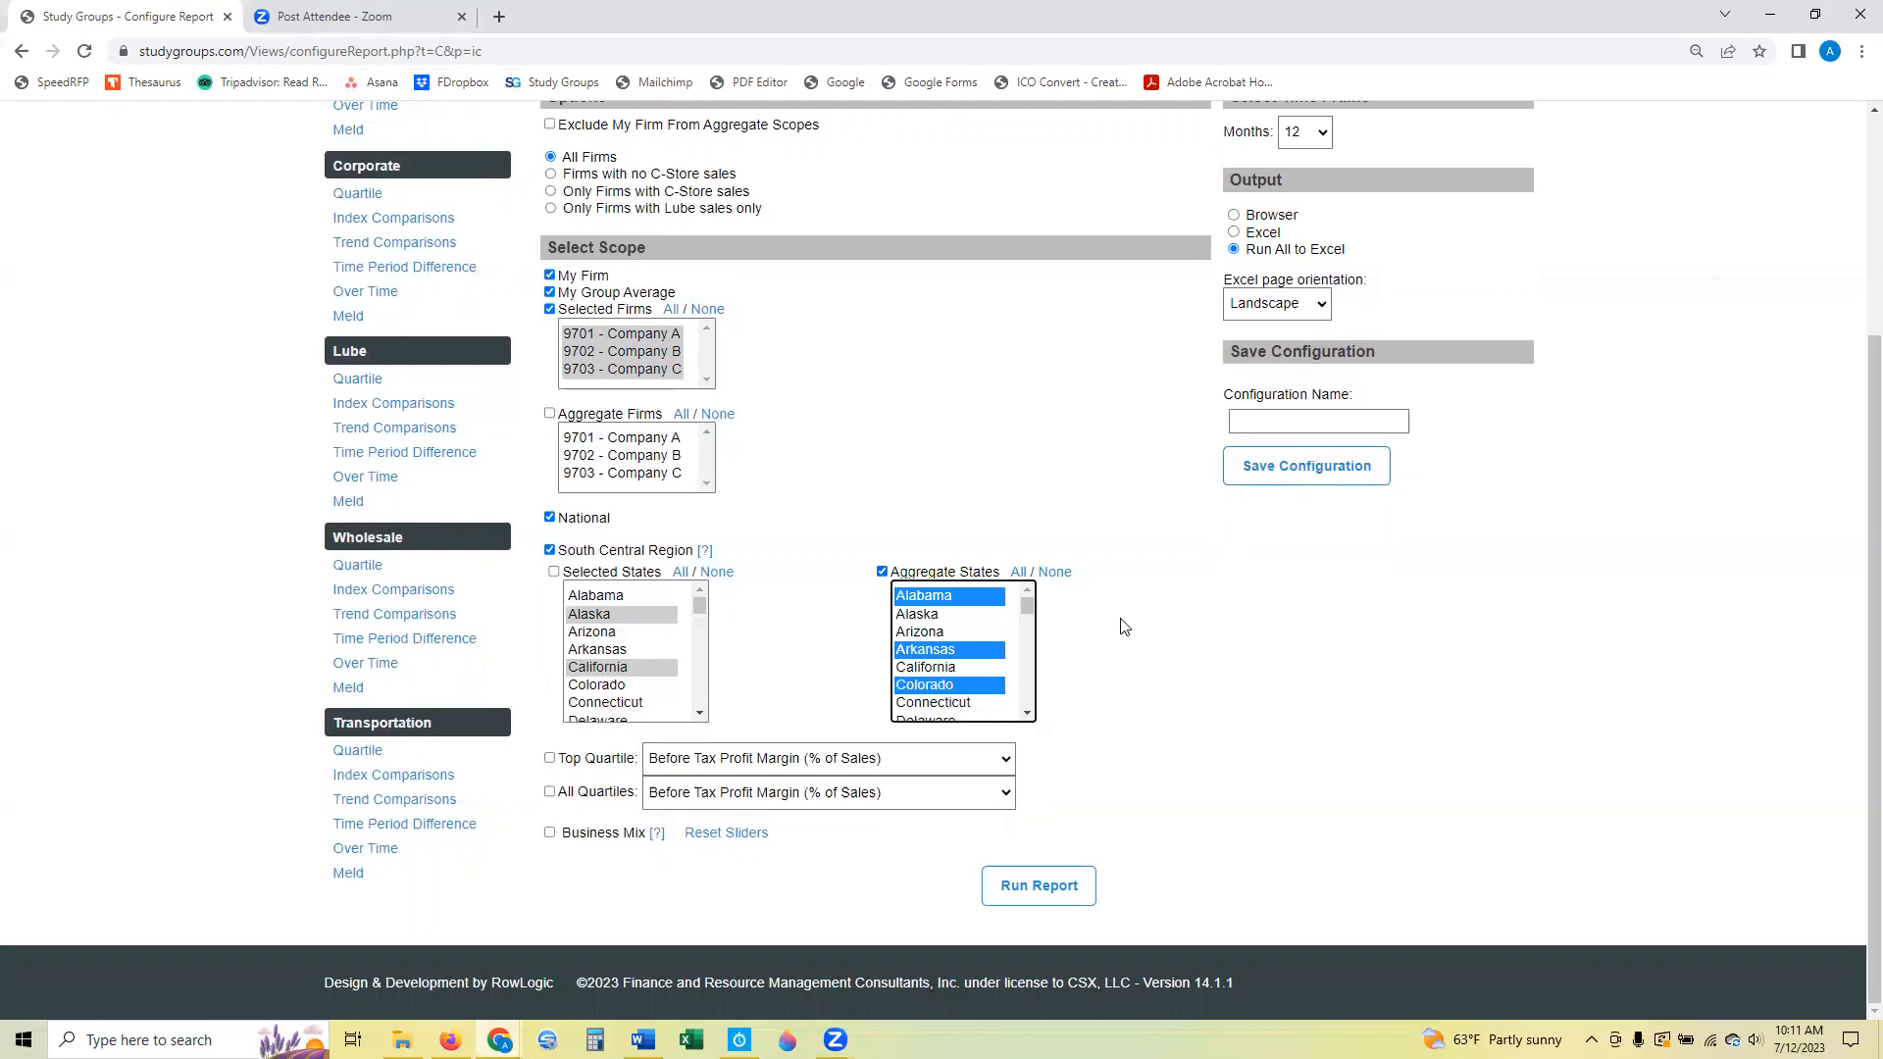
left_click(882, 572)
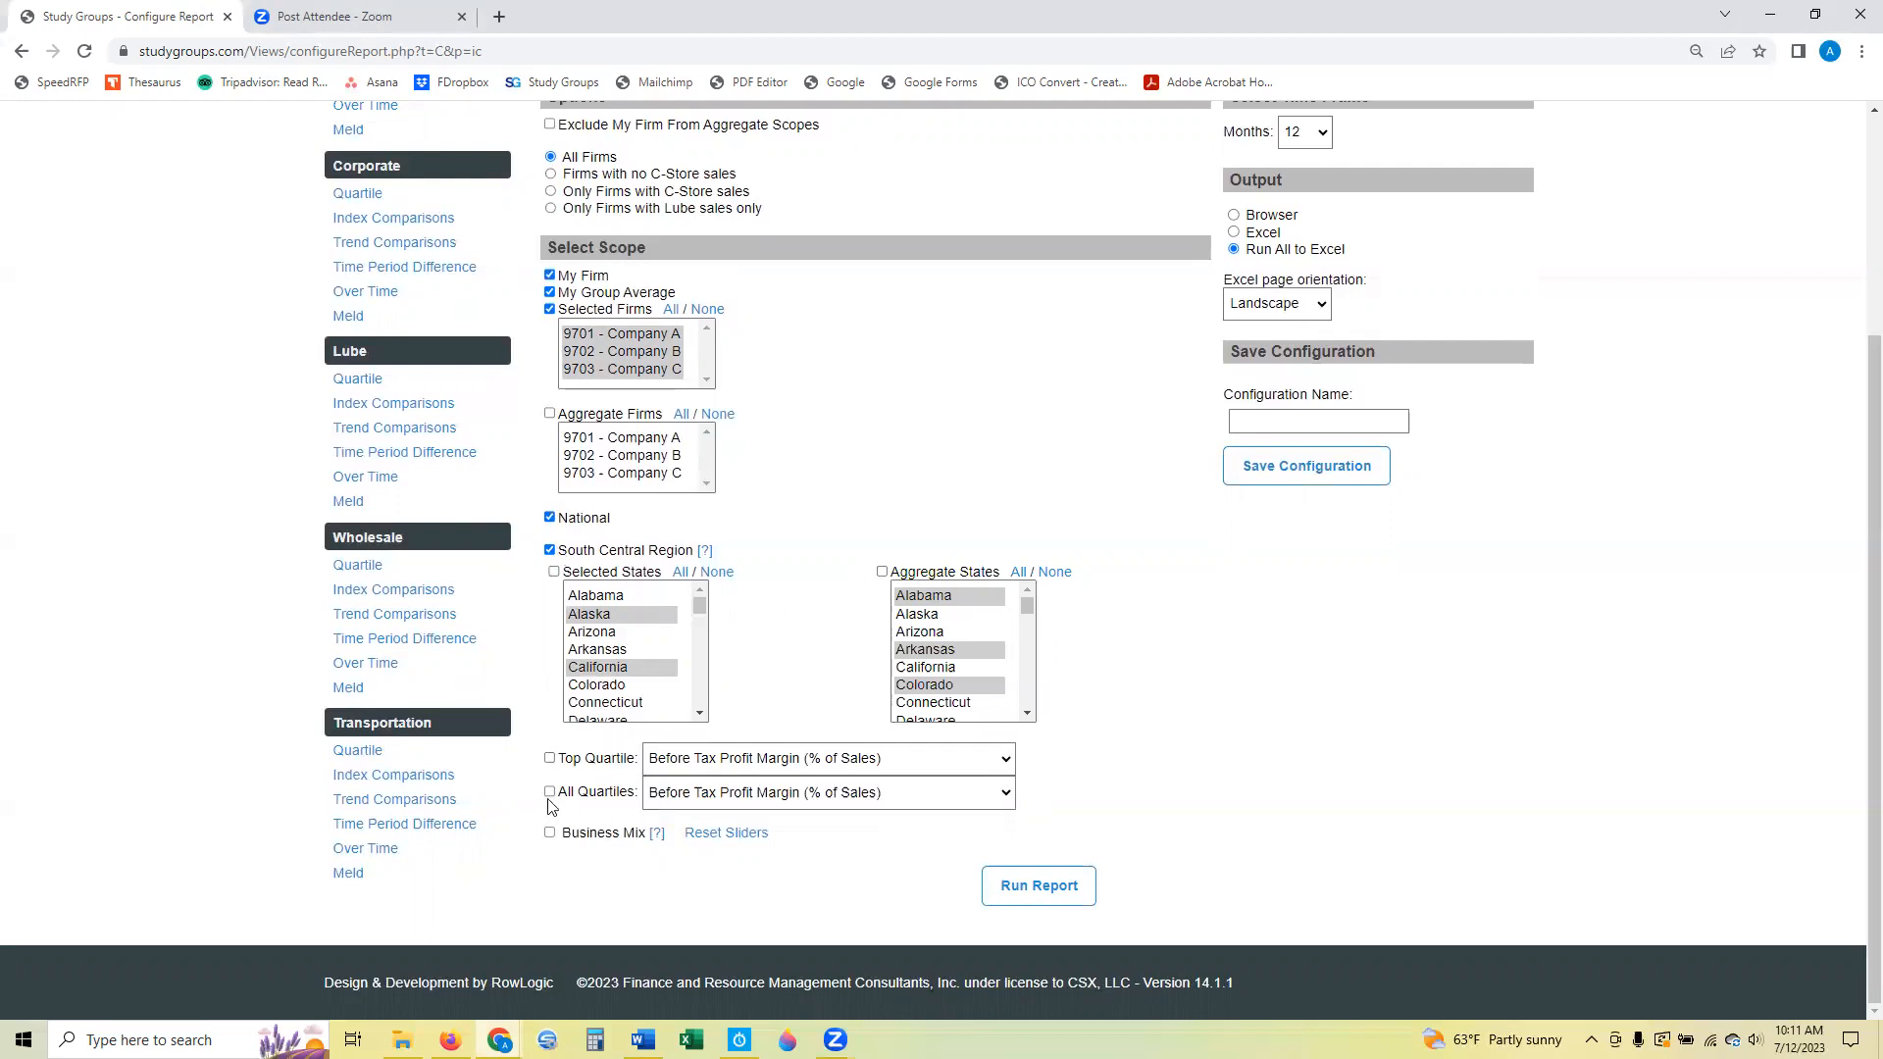
left_click(757, 763)
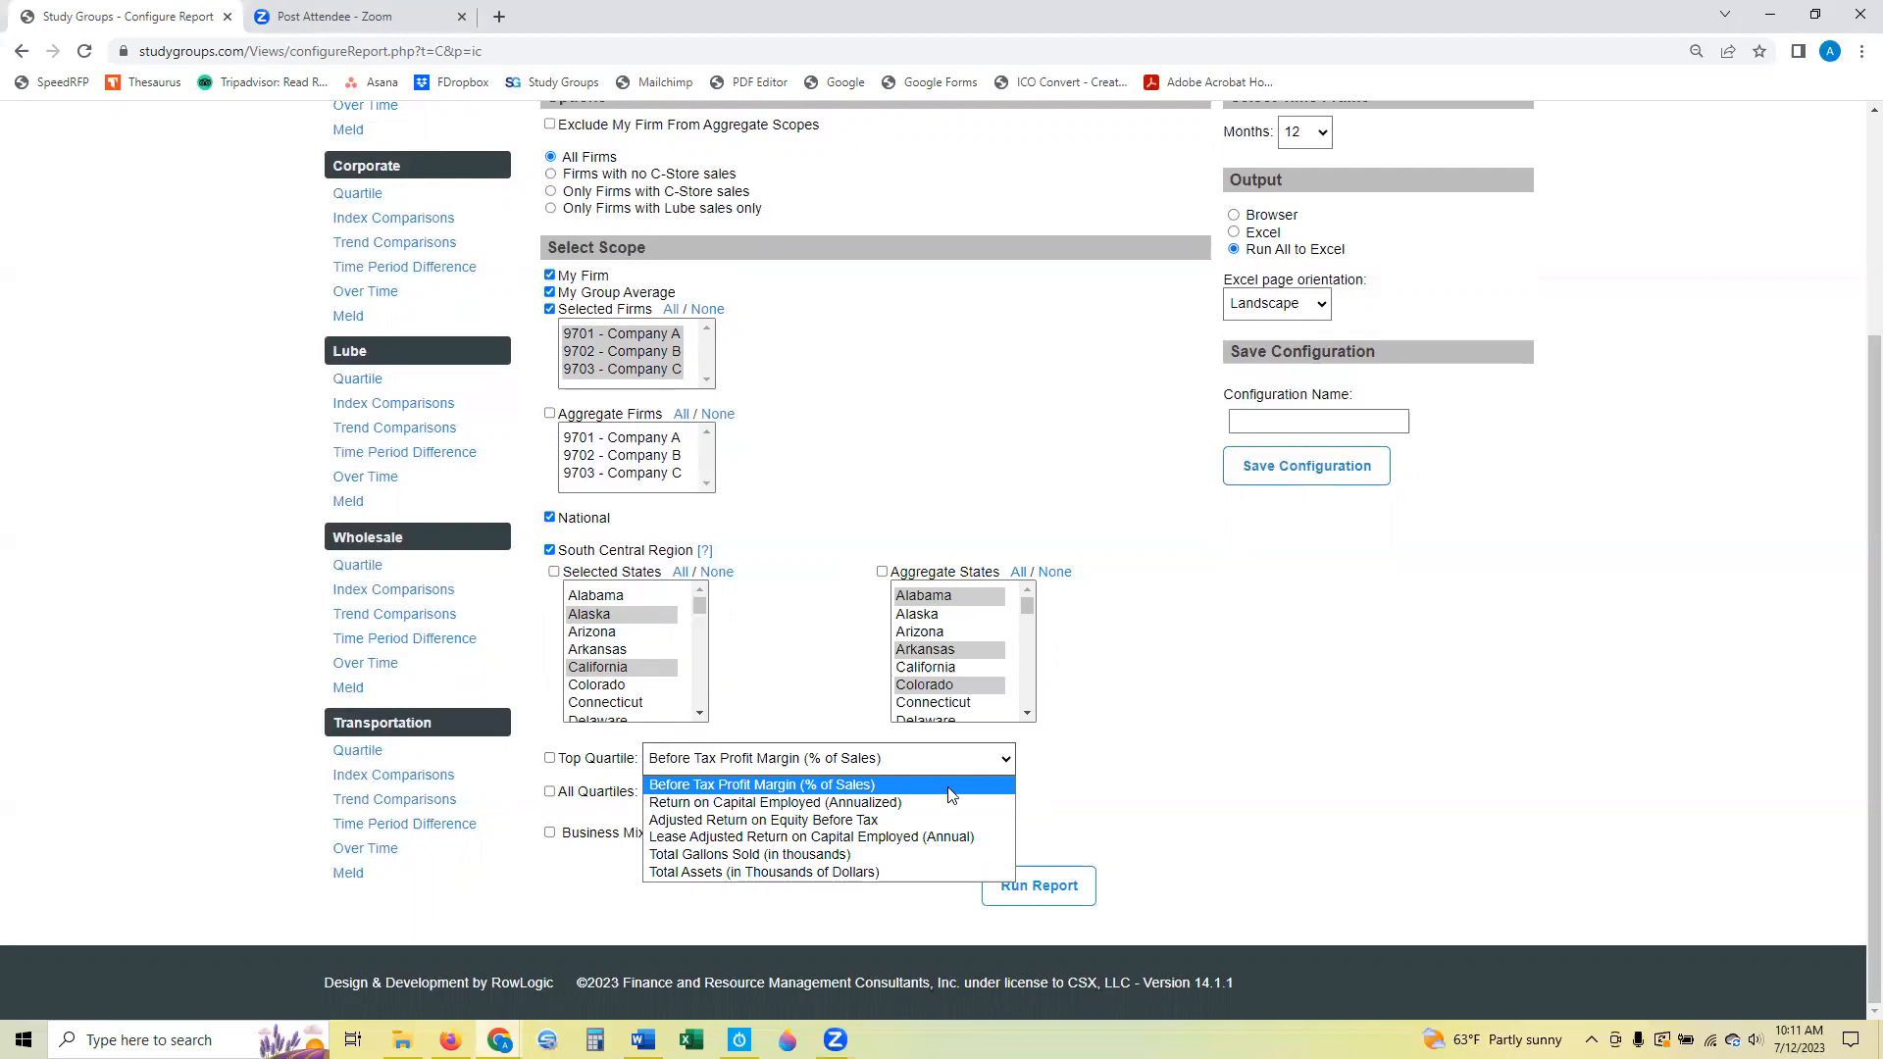
left_click(1058, 786)
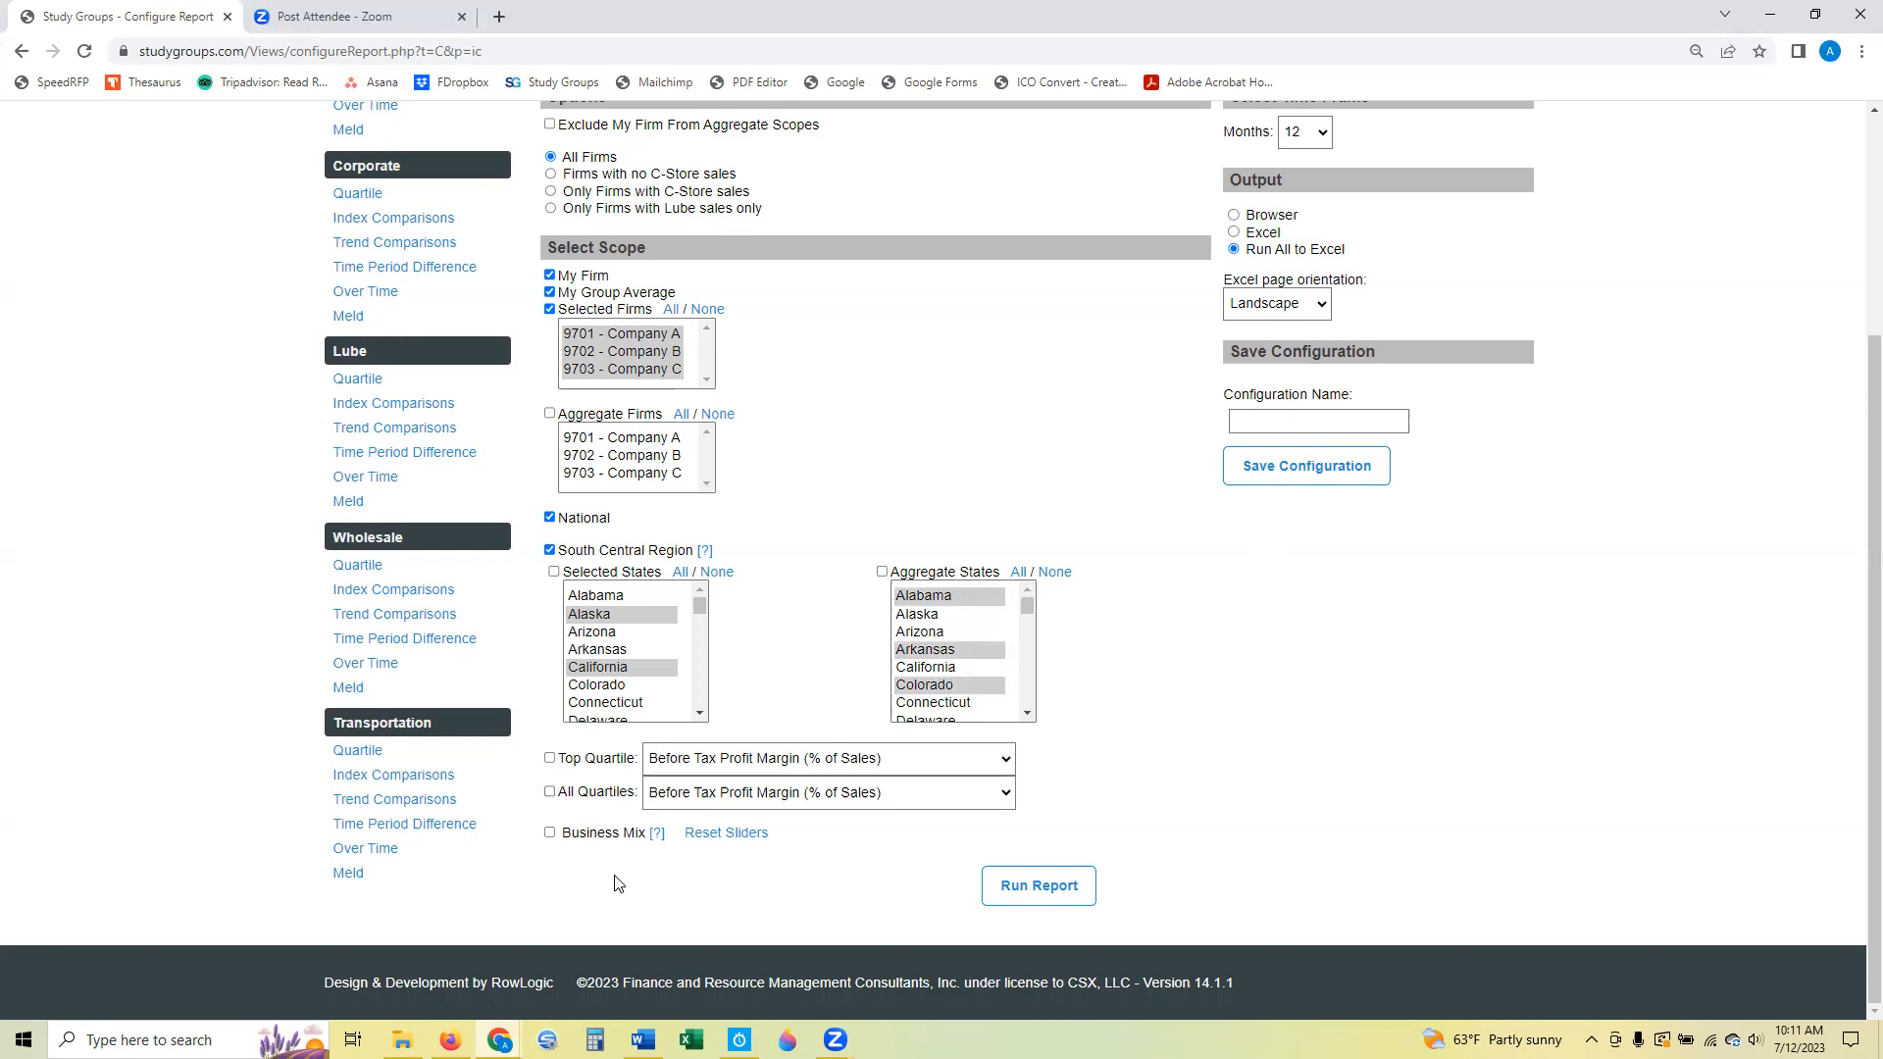
Include Business Mix in the scope and set the Total Gasoline minimum under Annual Gallons Sold to 100,130,000.
left_click(549, 833)
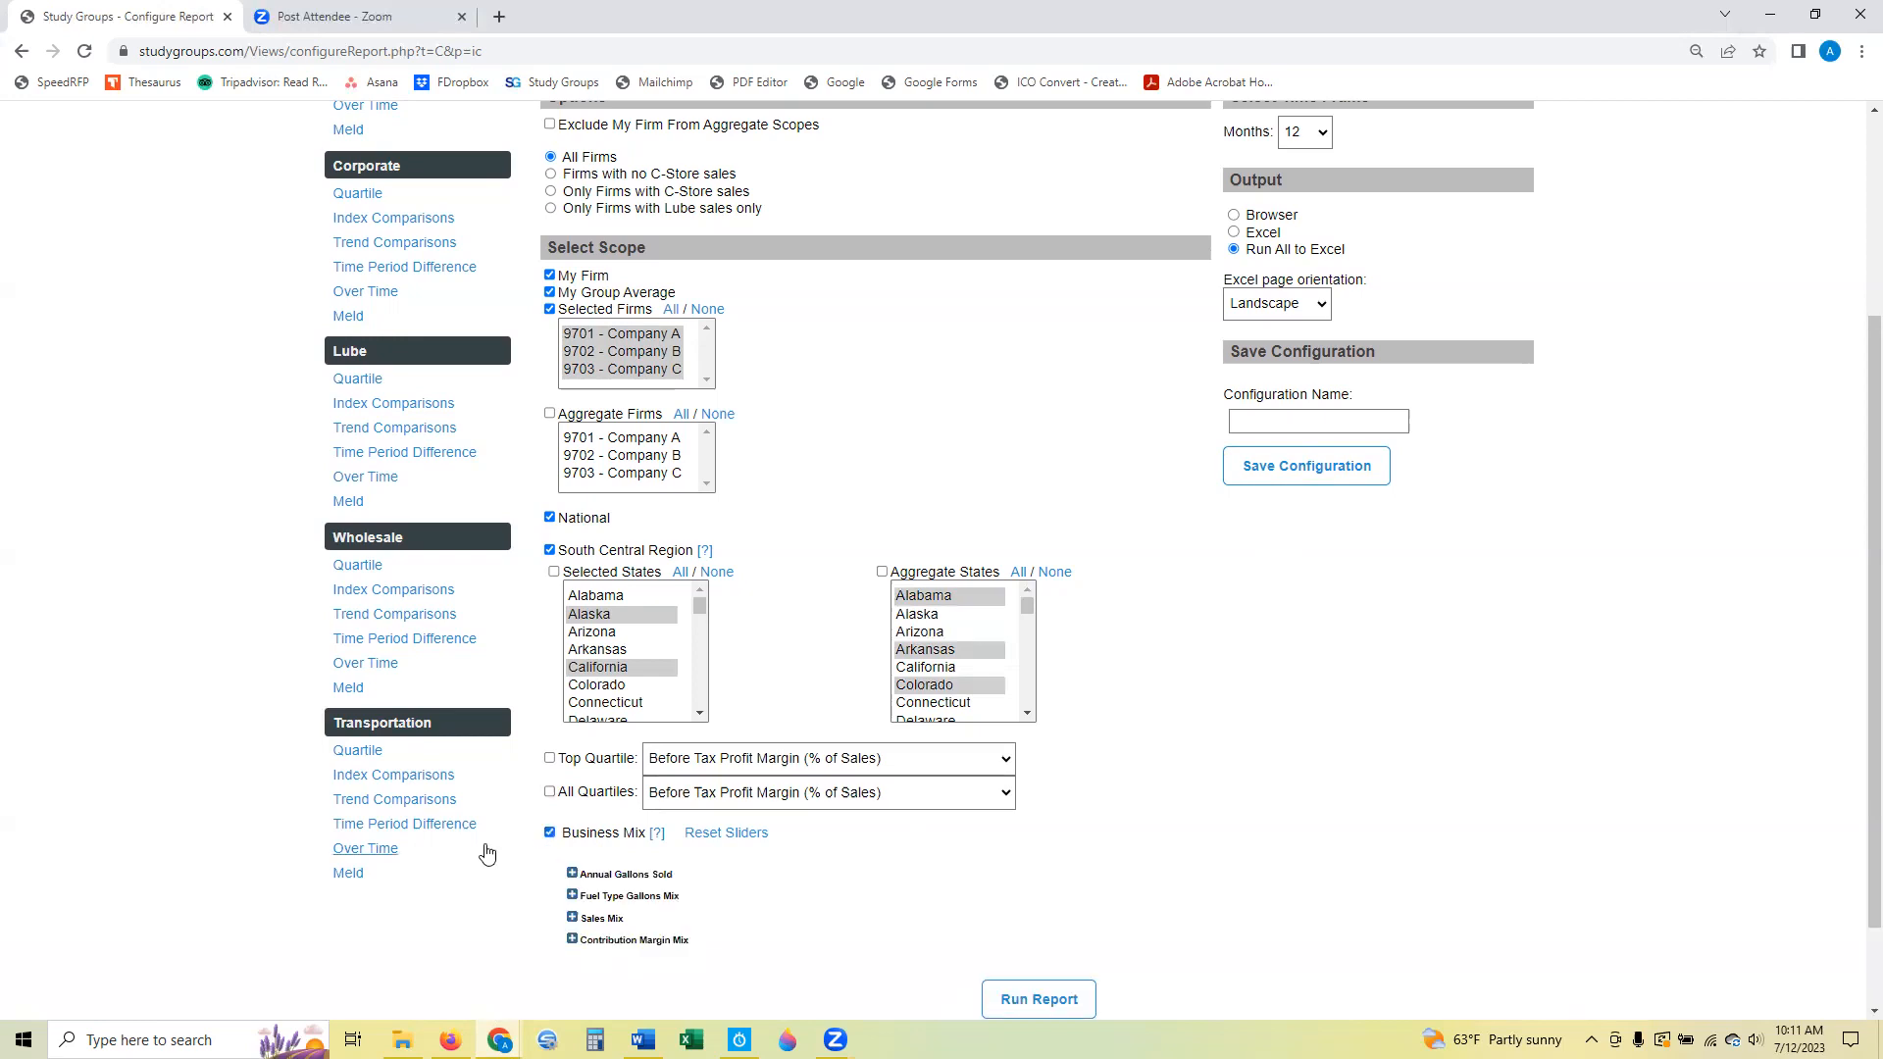
scroll(487, 854, "down", 1)
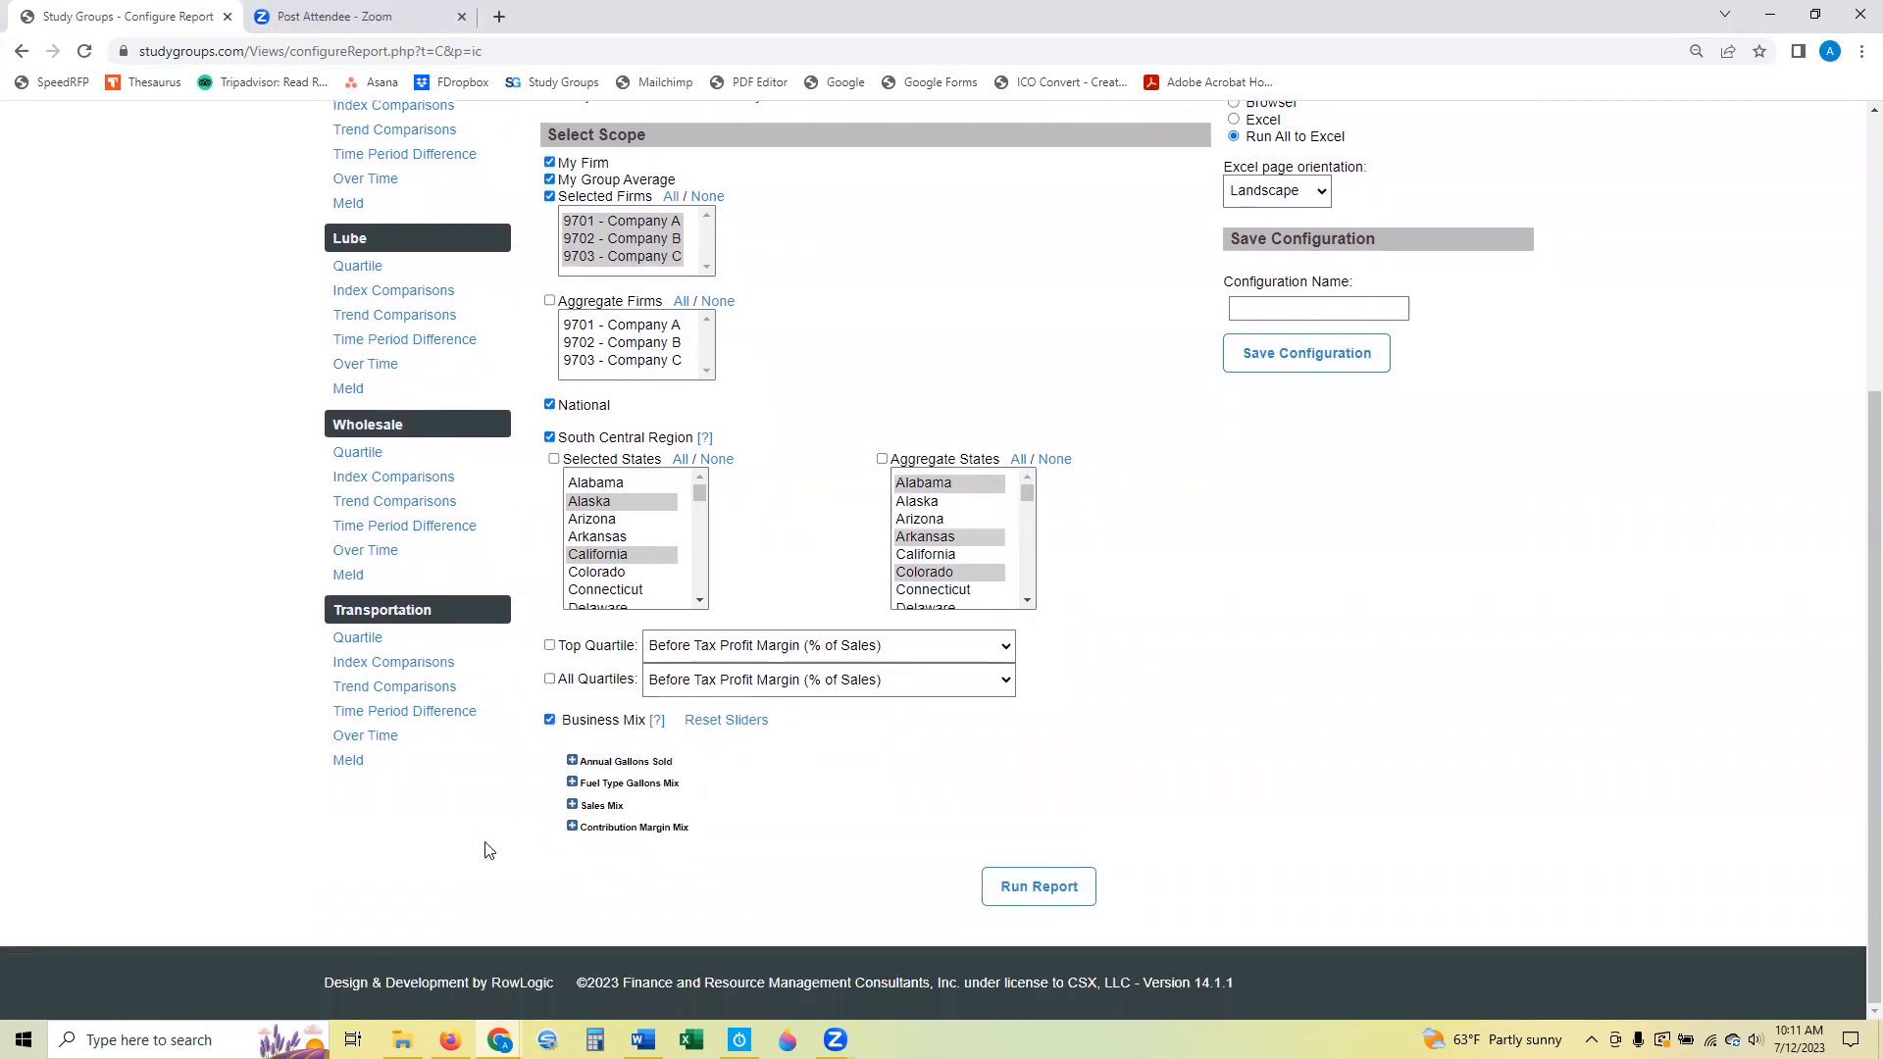
key("alt+Tab")
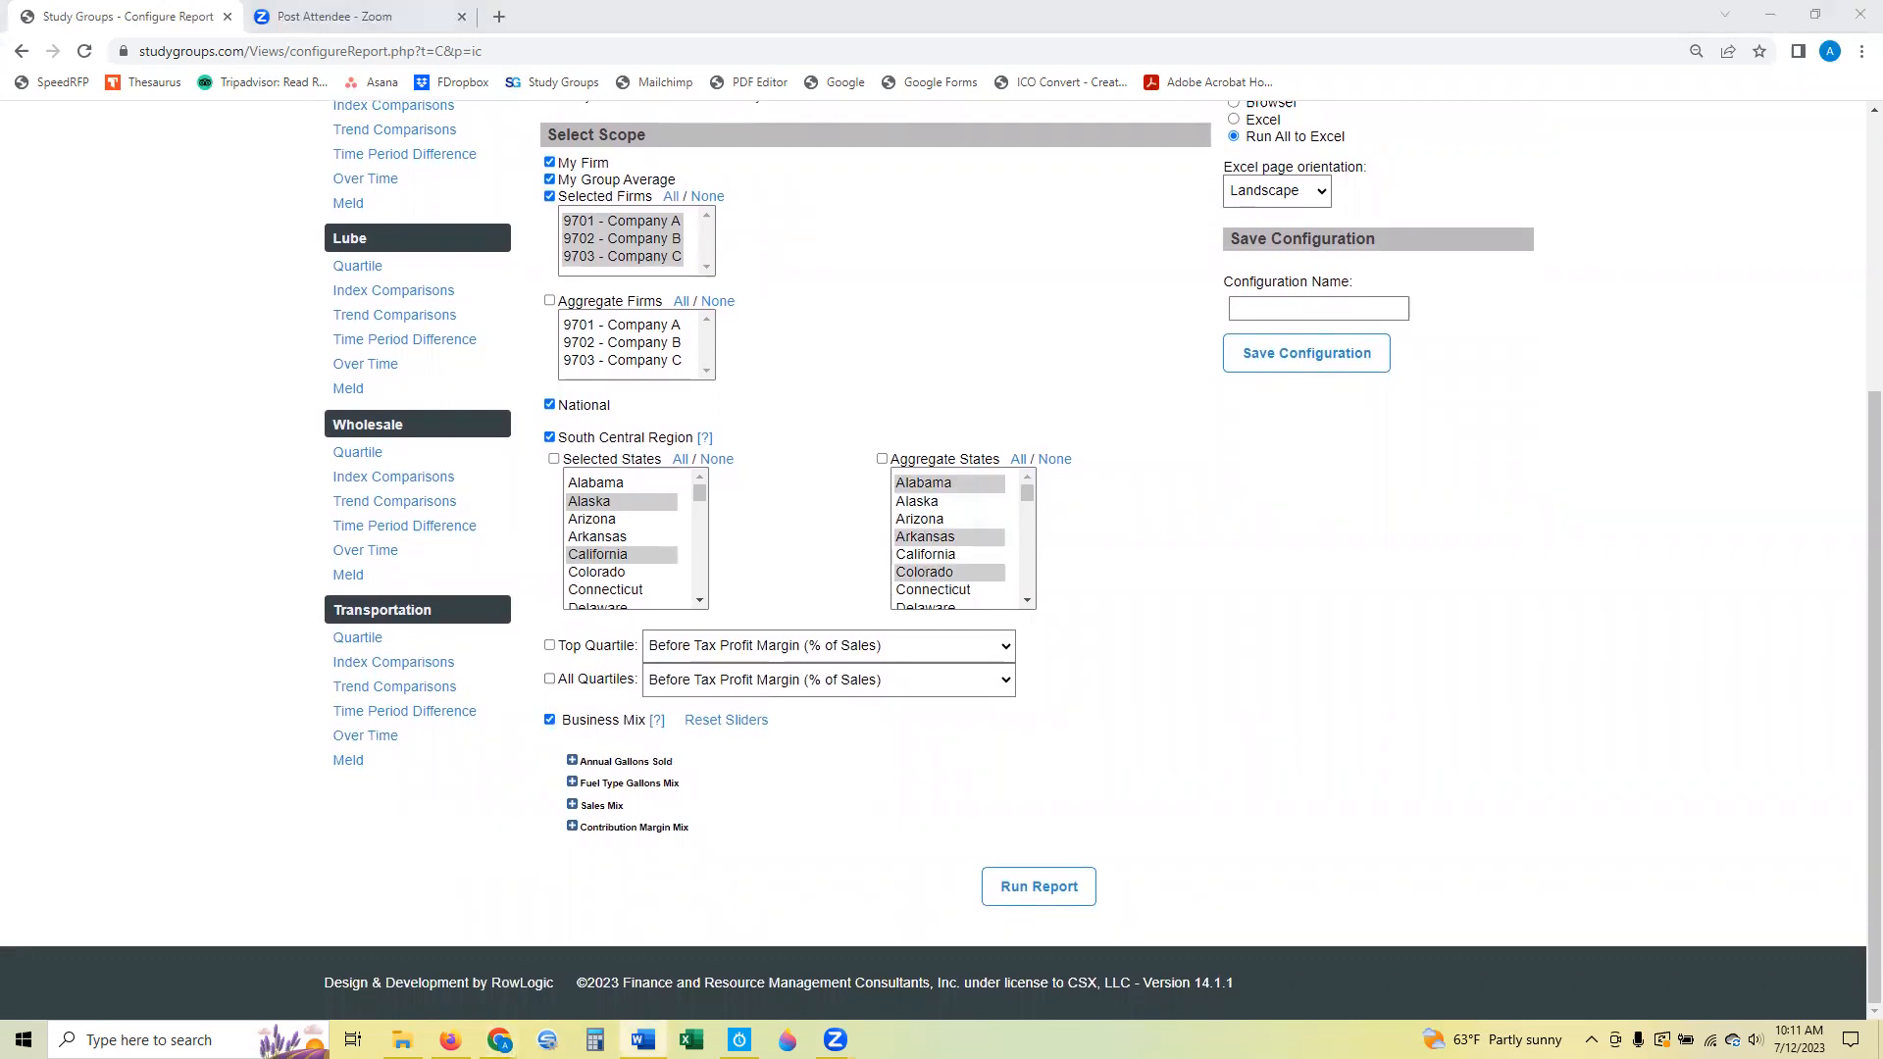
left_click(573, 764)
scroll(1314, 612, "down", 3)
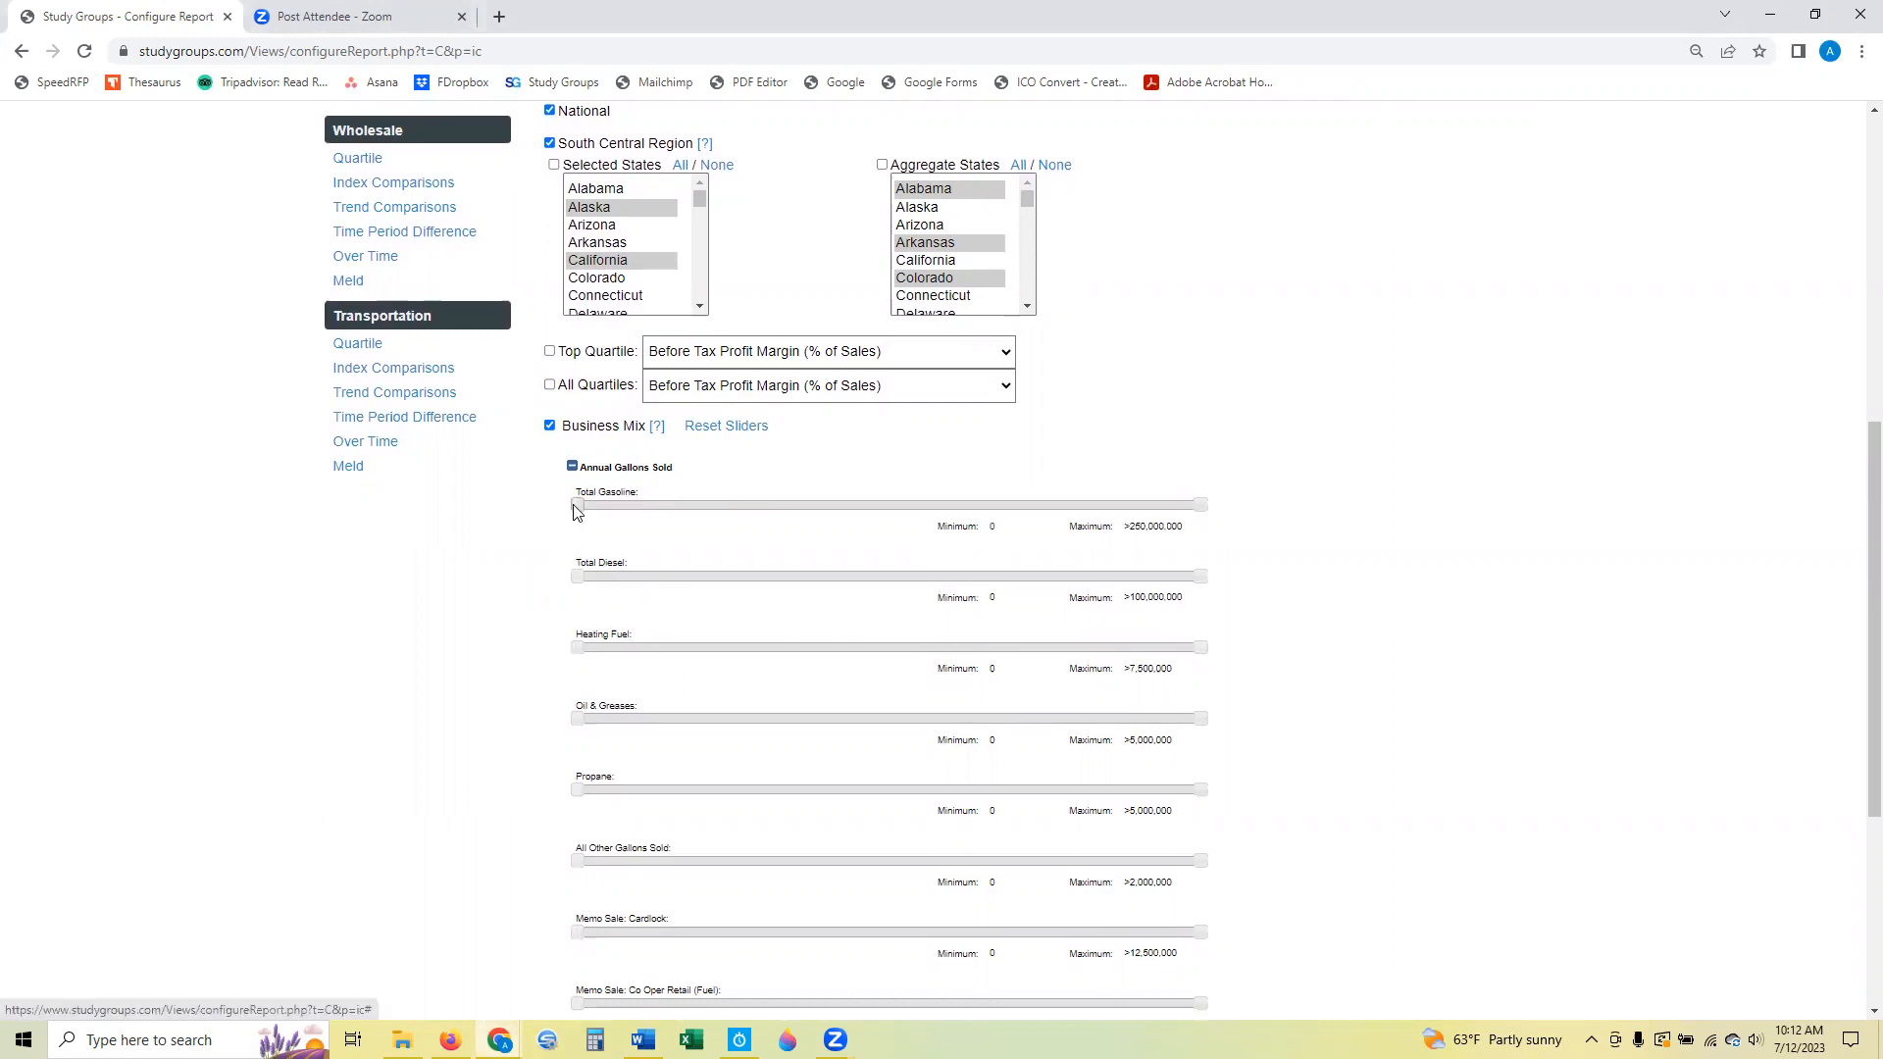
left_click_drag(575, 505, 825, 517)
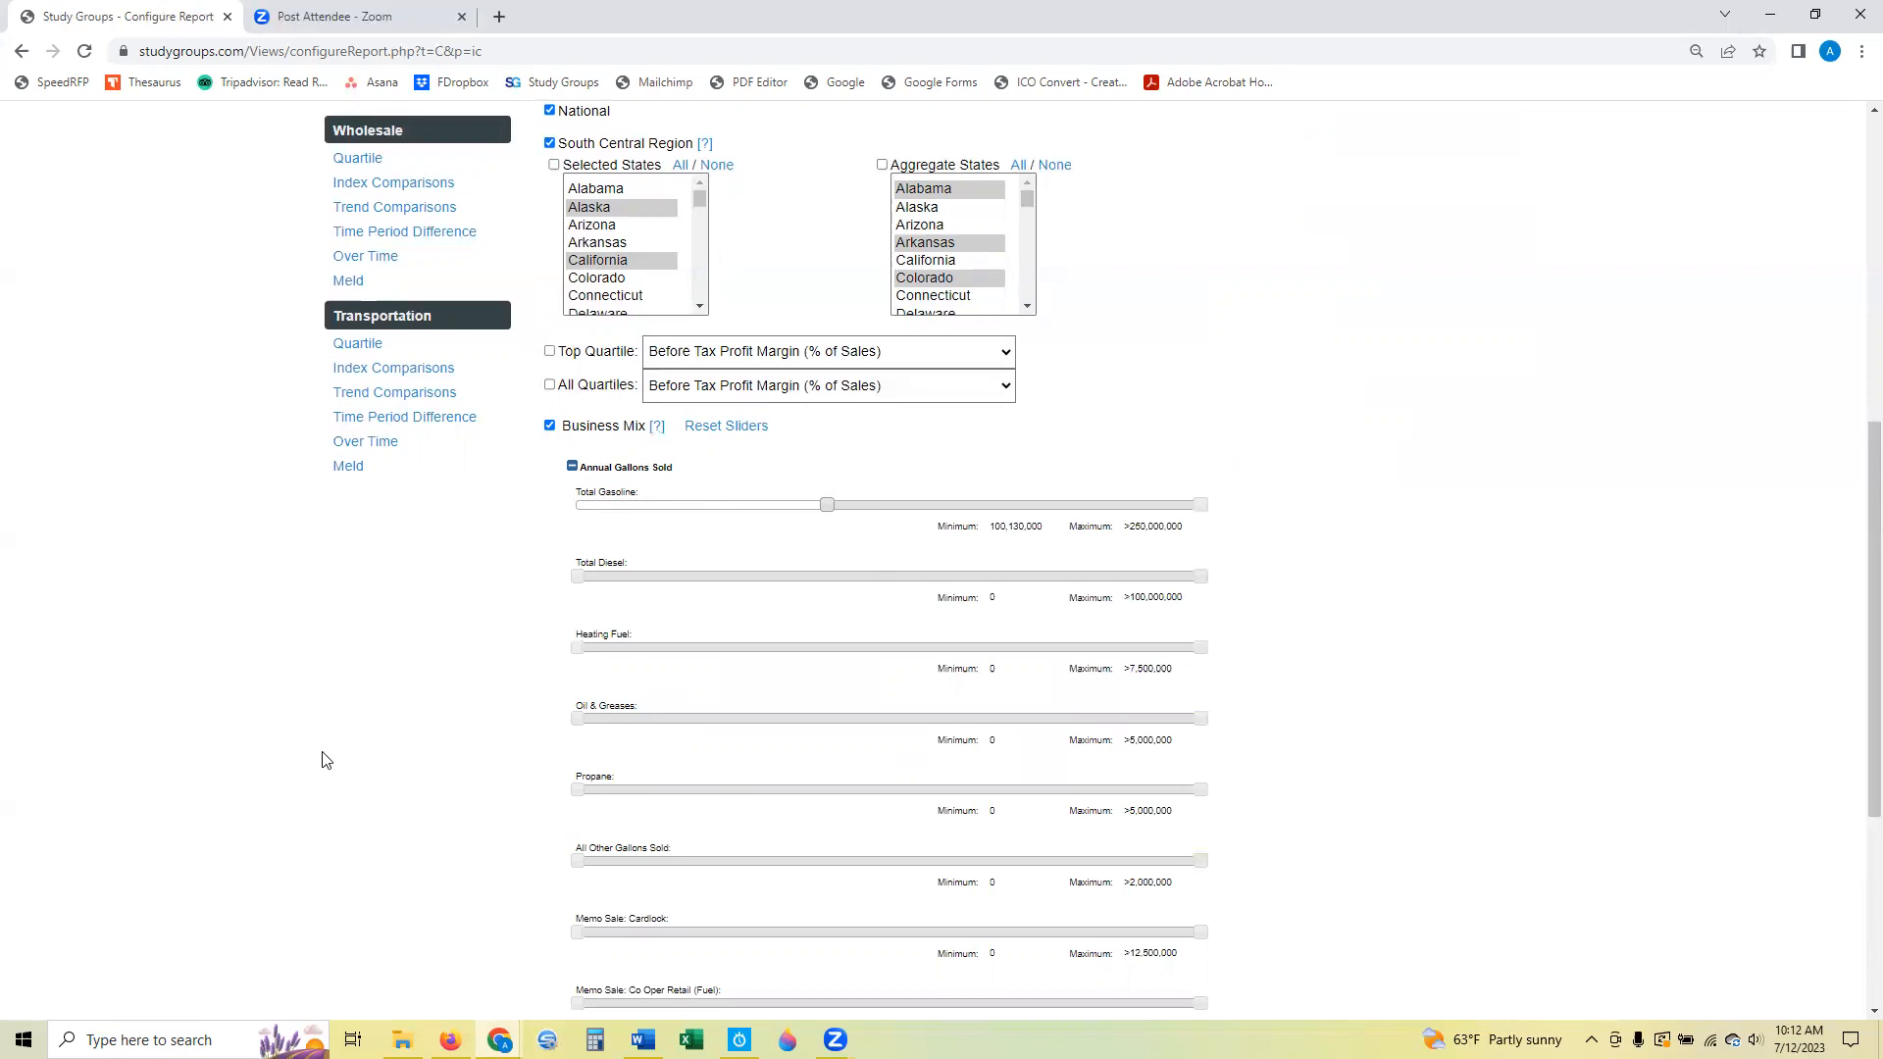
Run the report, open the downloaded results (1).xlsx in Excel, and widen the workbook window.
scroll(340, 738, "down", 5)
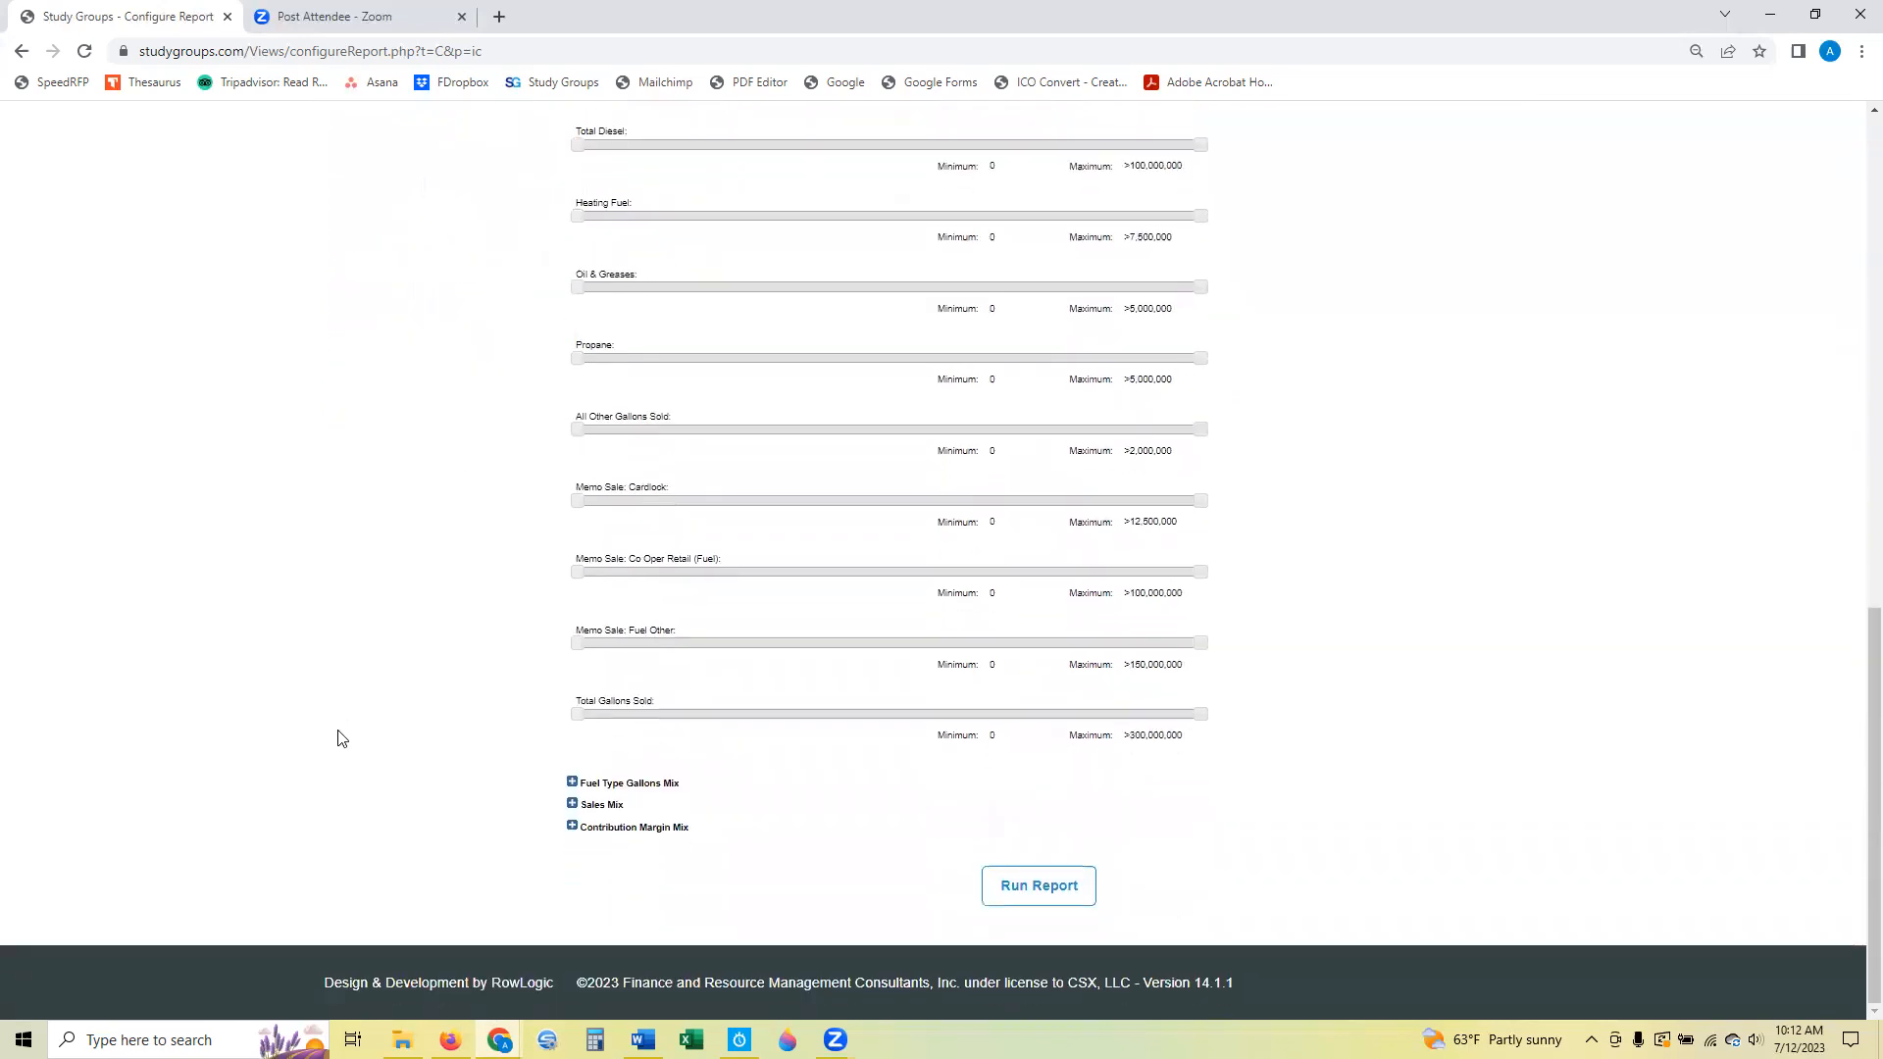
left_click(1071, 896)
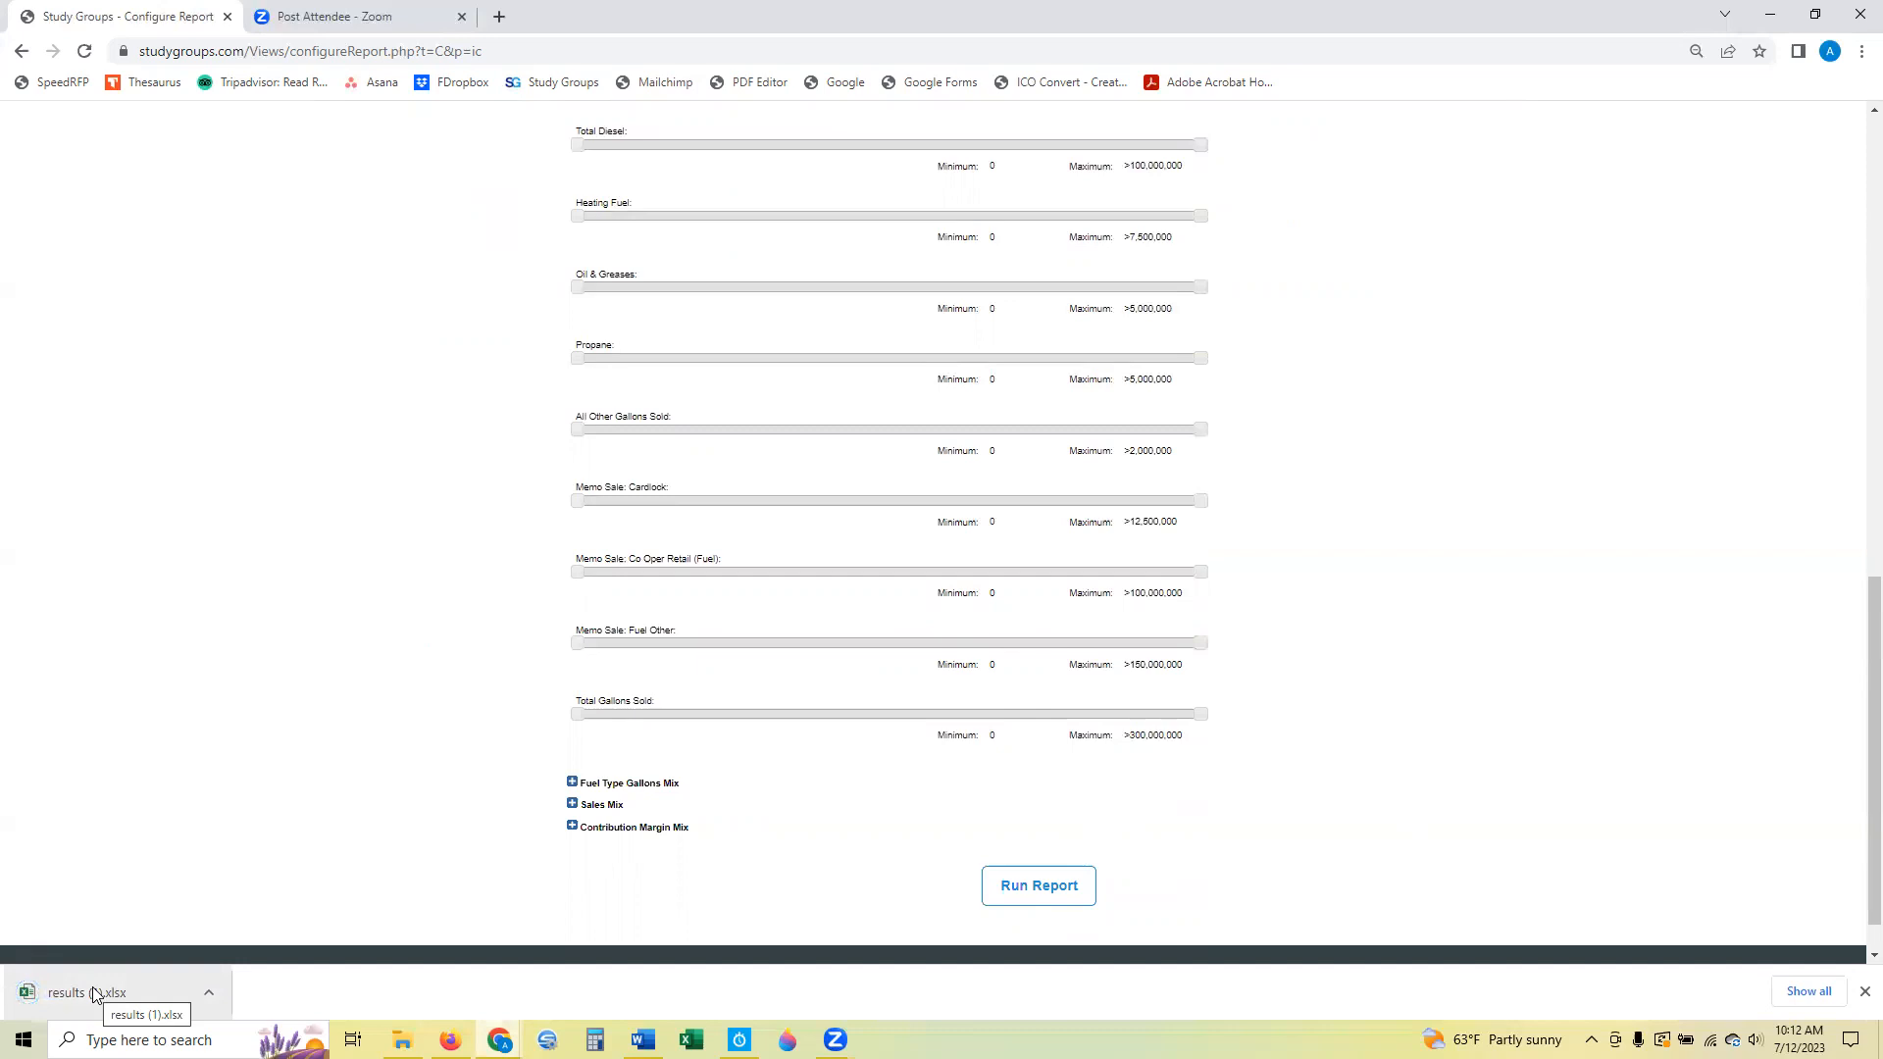
left_click(95, 993)
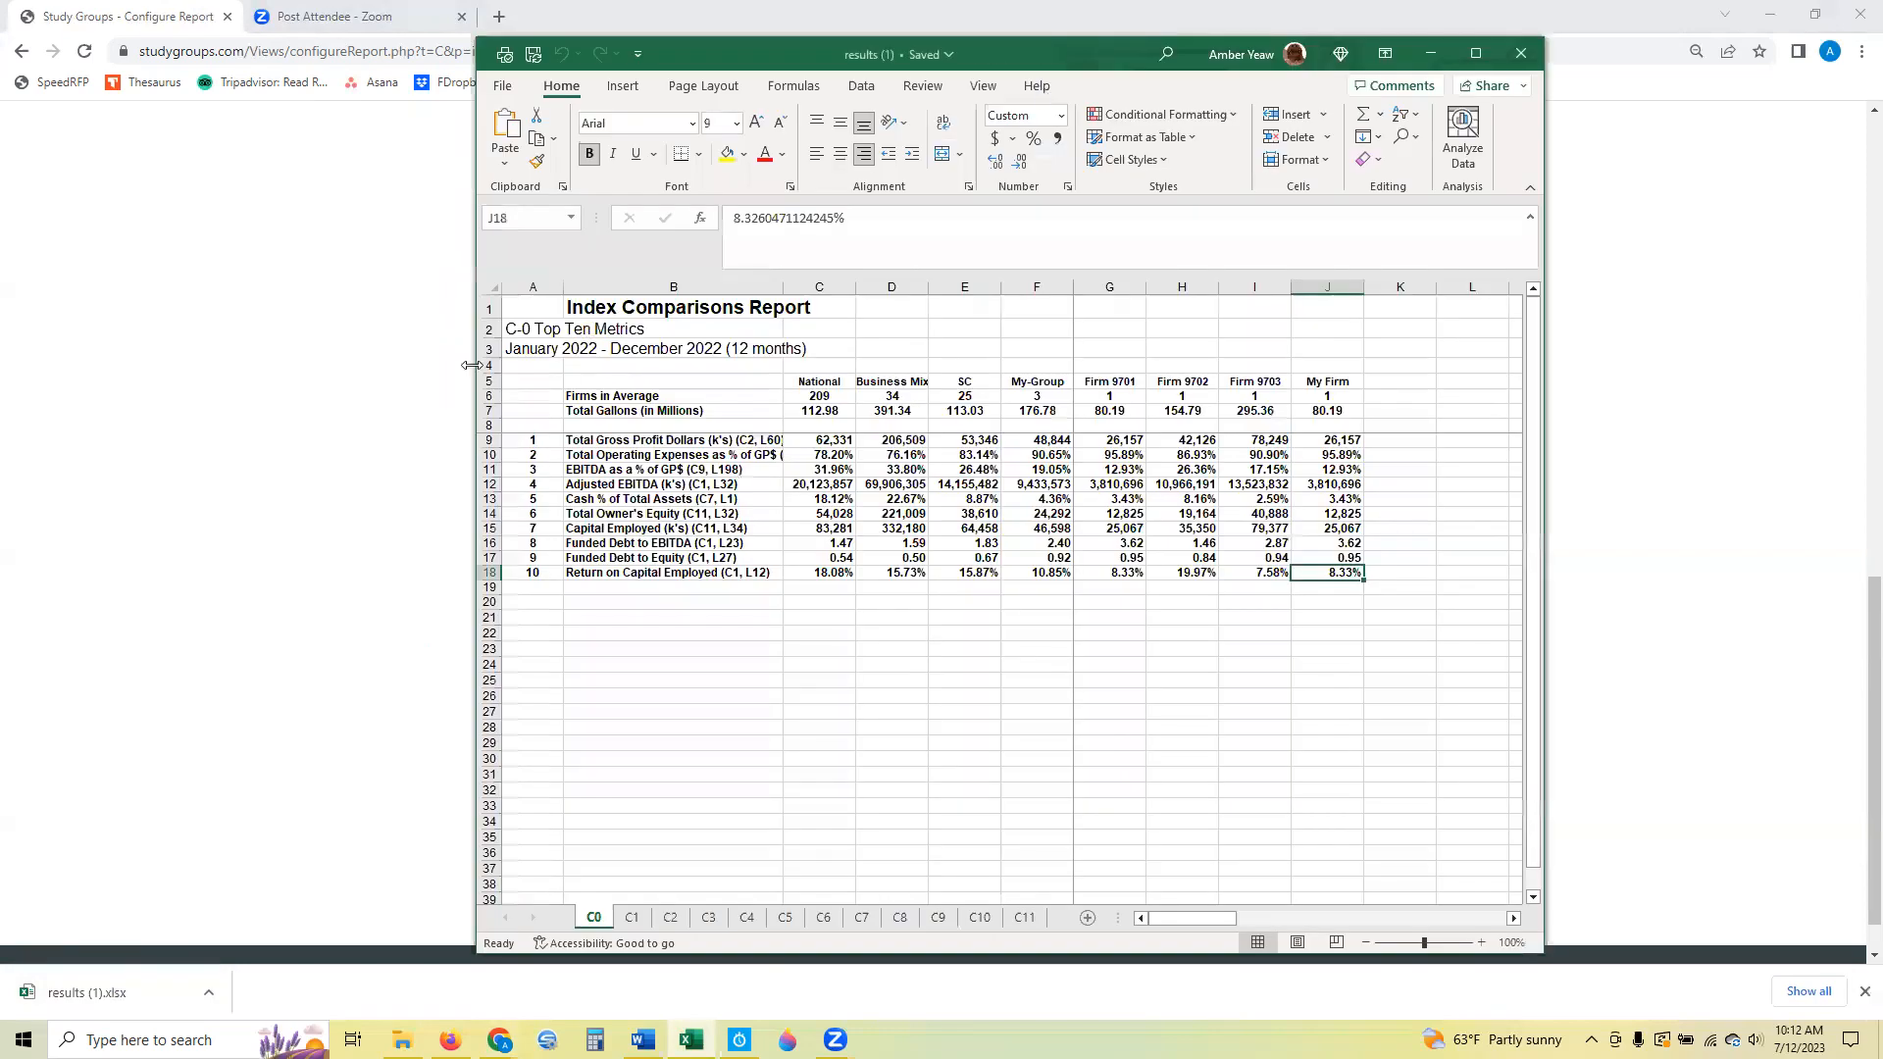
left_click_drag(472, 365, 320, 365)
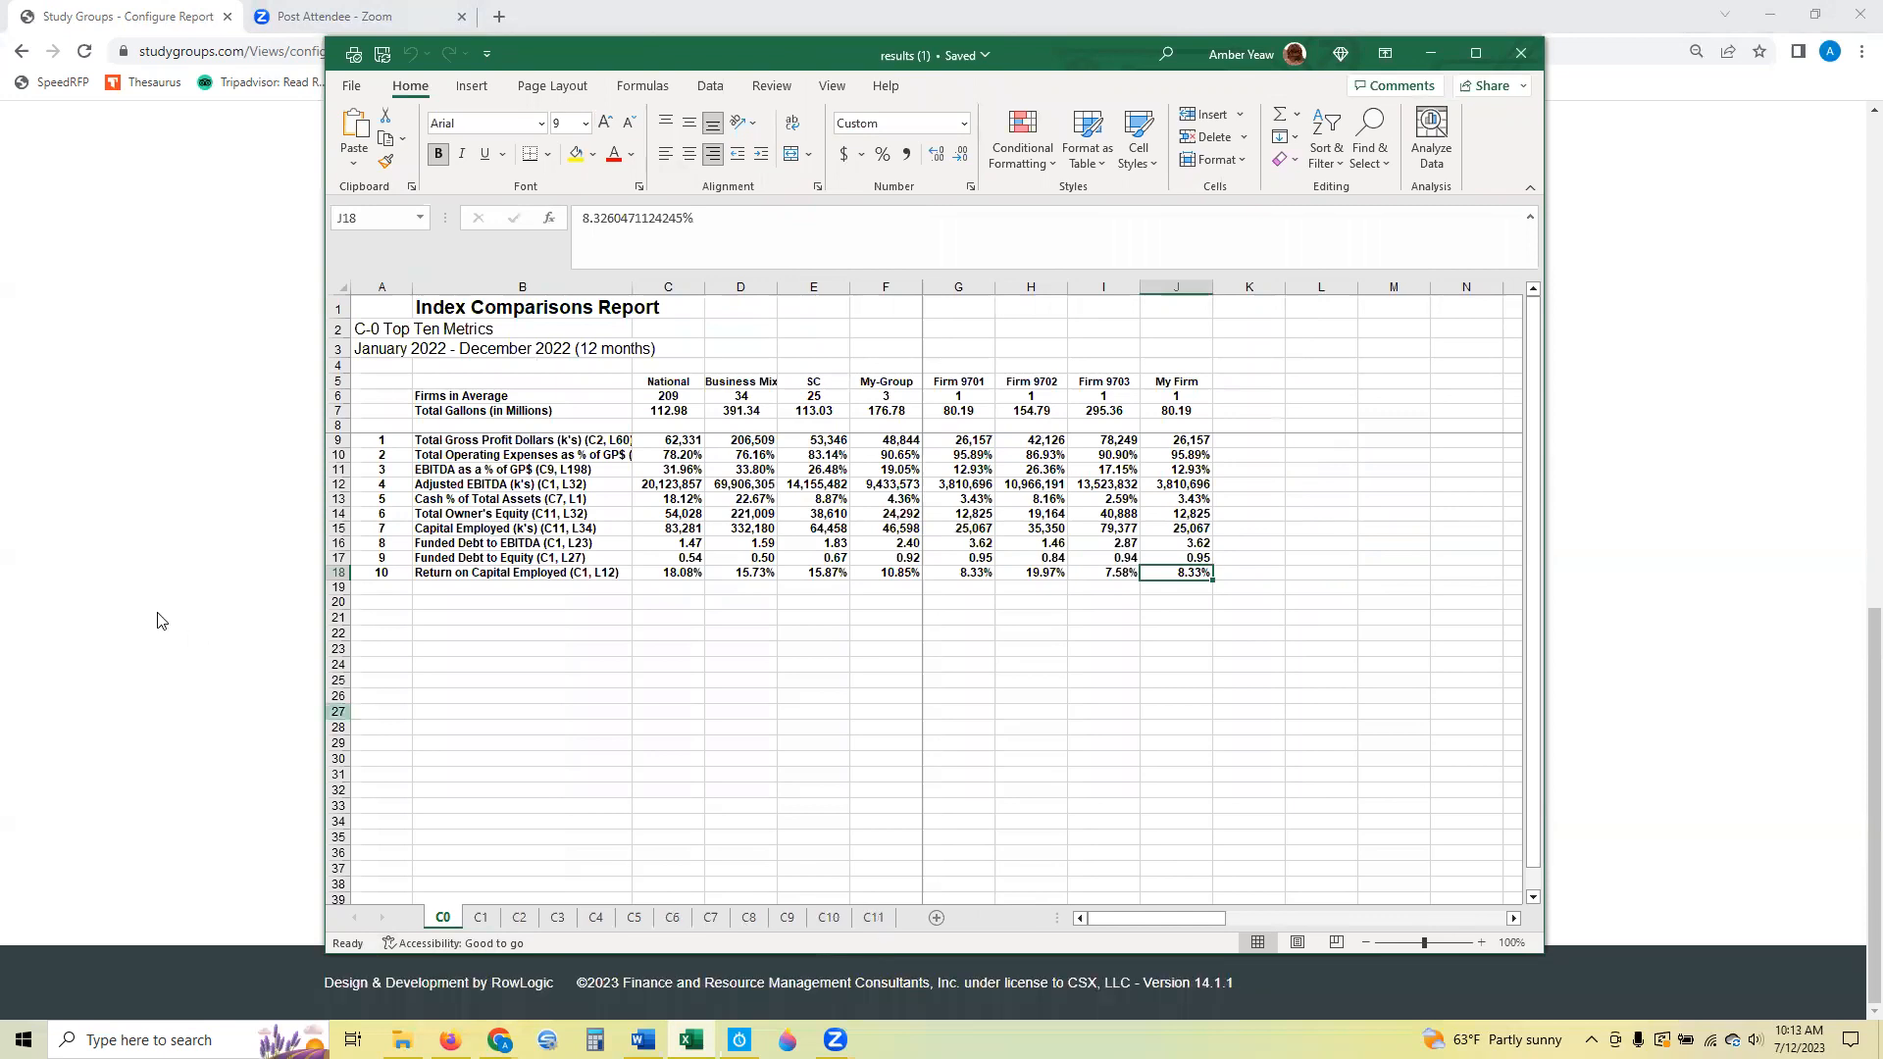
Return to the report configuration page in the browser and review the list of available Corporate reports.
left_click(176, 576)
scroll(192, 593, "up", 15)
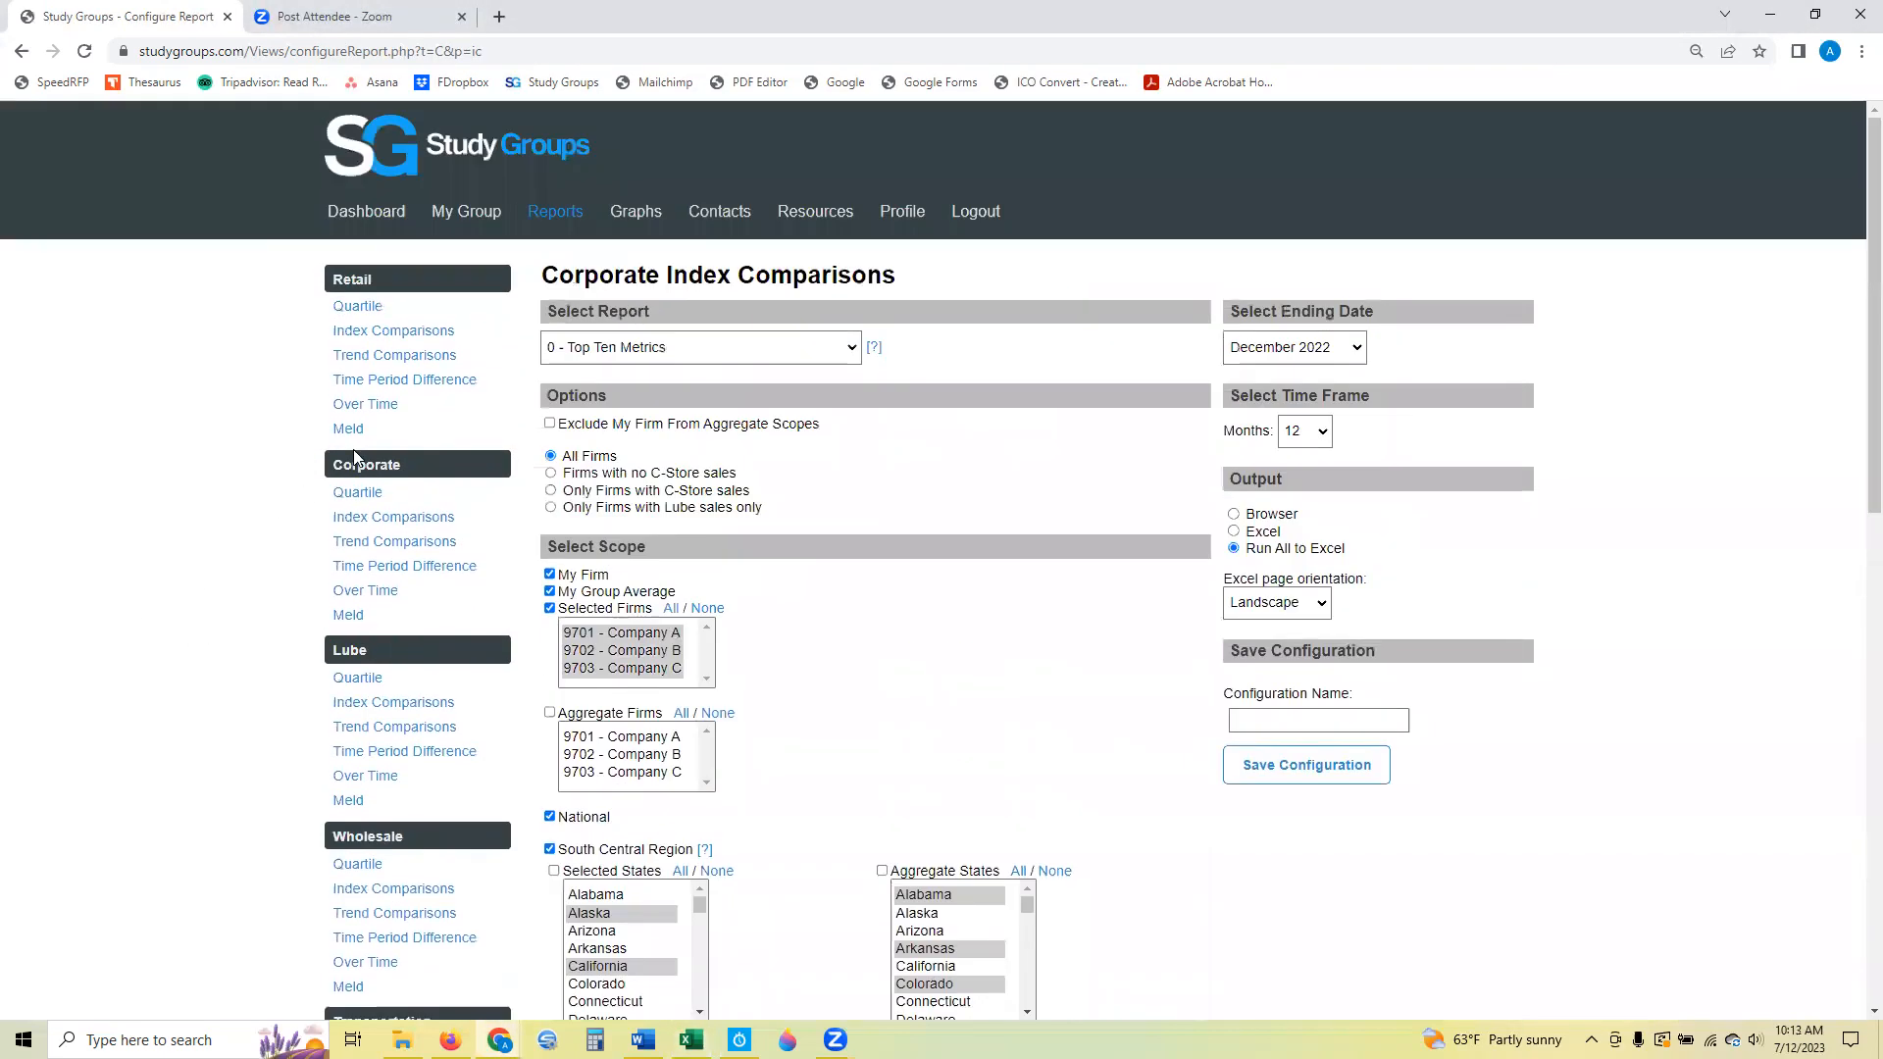
left_click(618, 345)
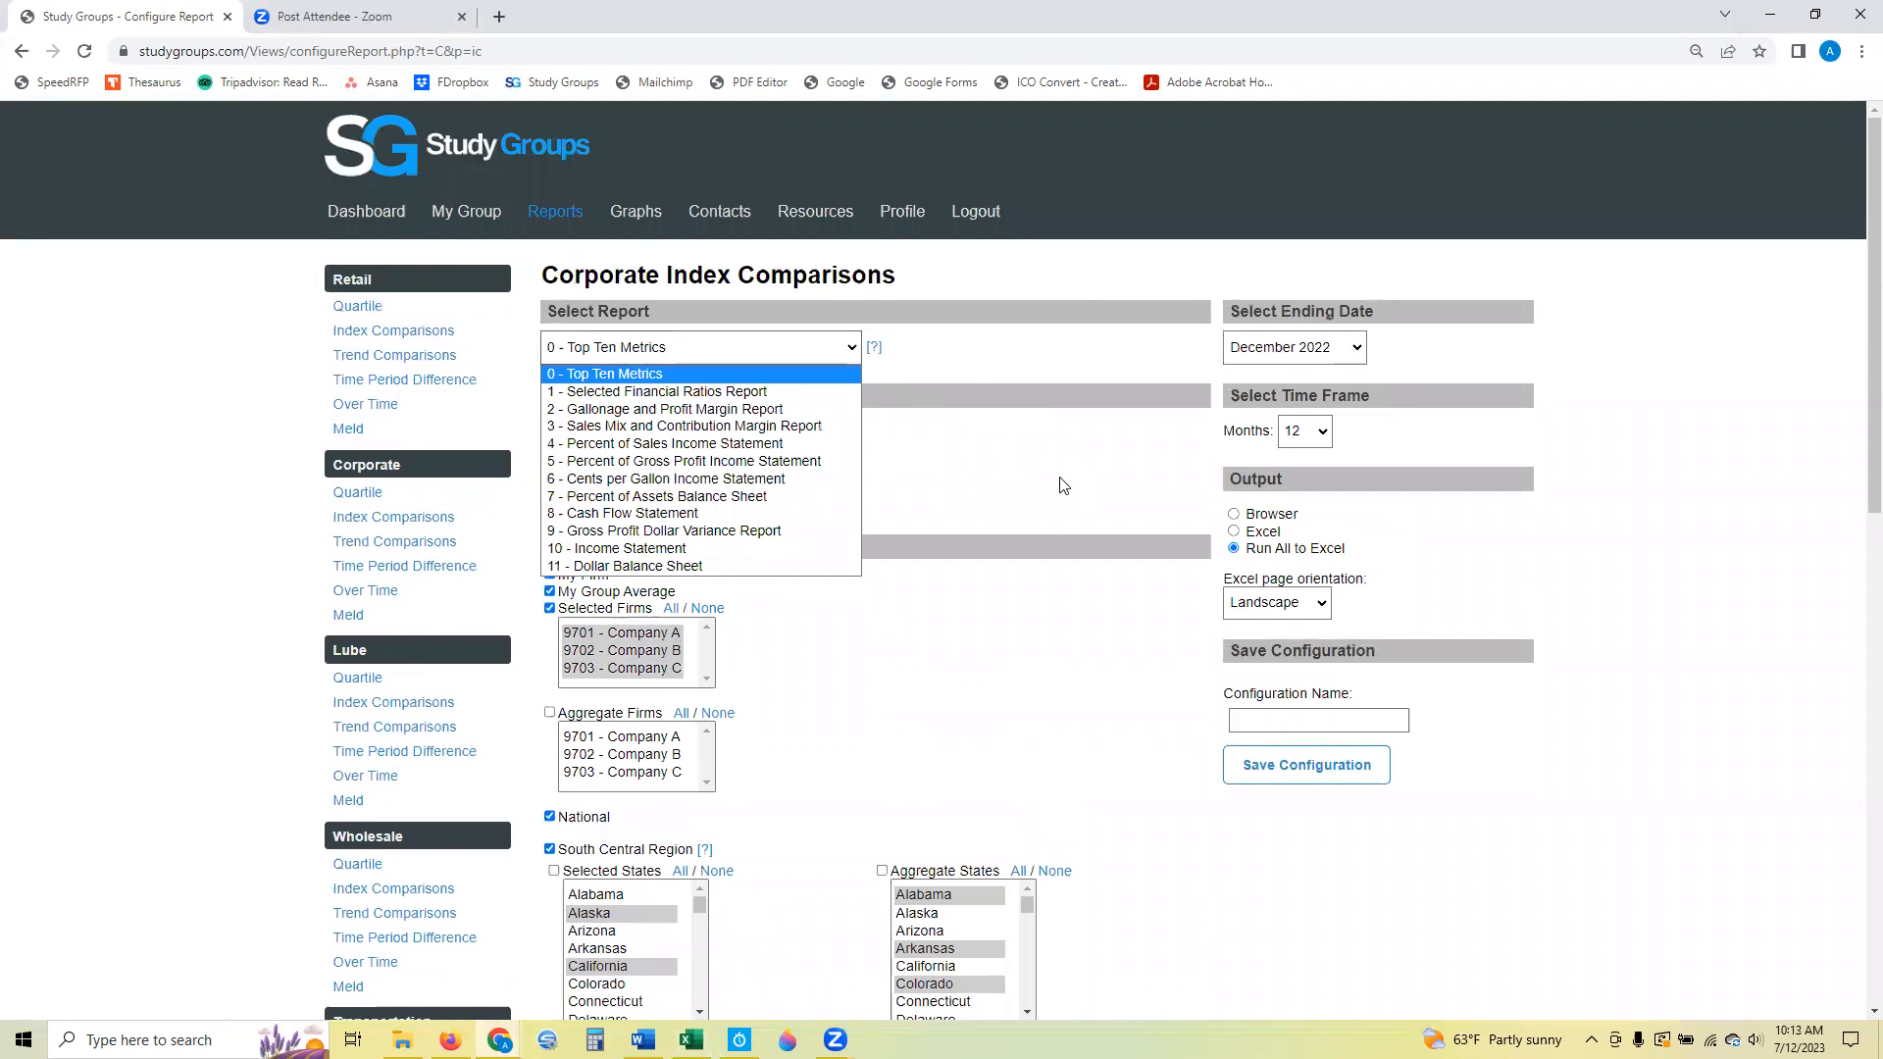
left_click(1063, 485)
Switch to Excel, examine the National, Business Mix, My-Group and individual firm columns on sheet C0, and put the workbook away.
left_click(691, 1039)
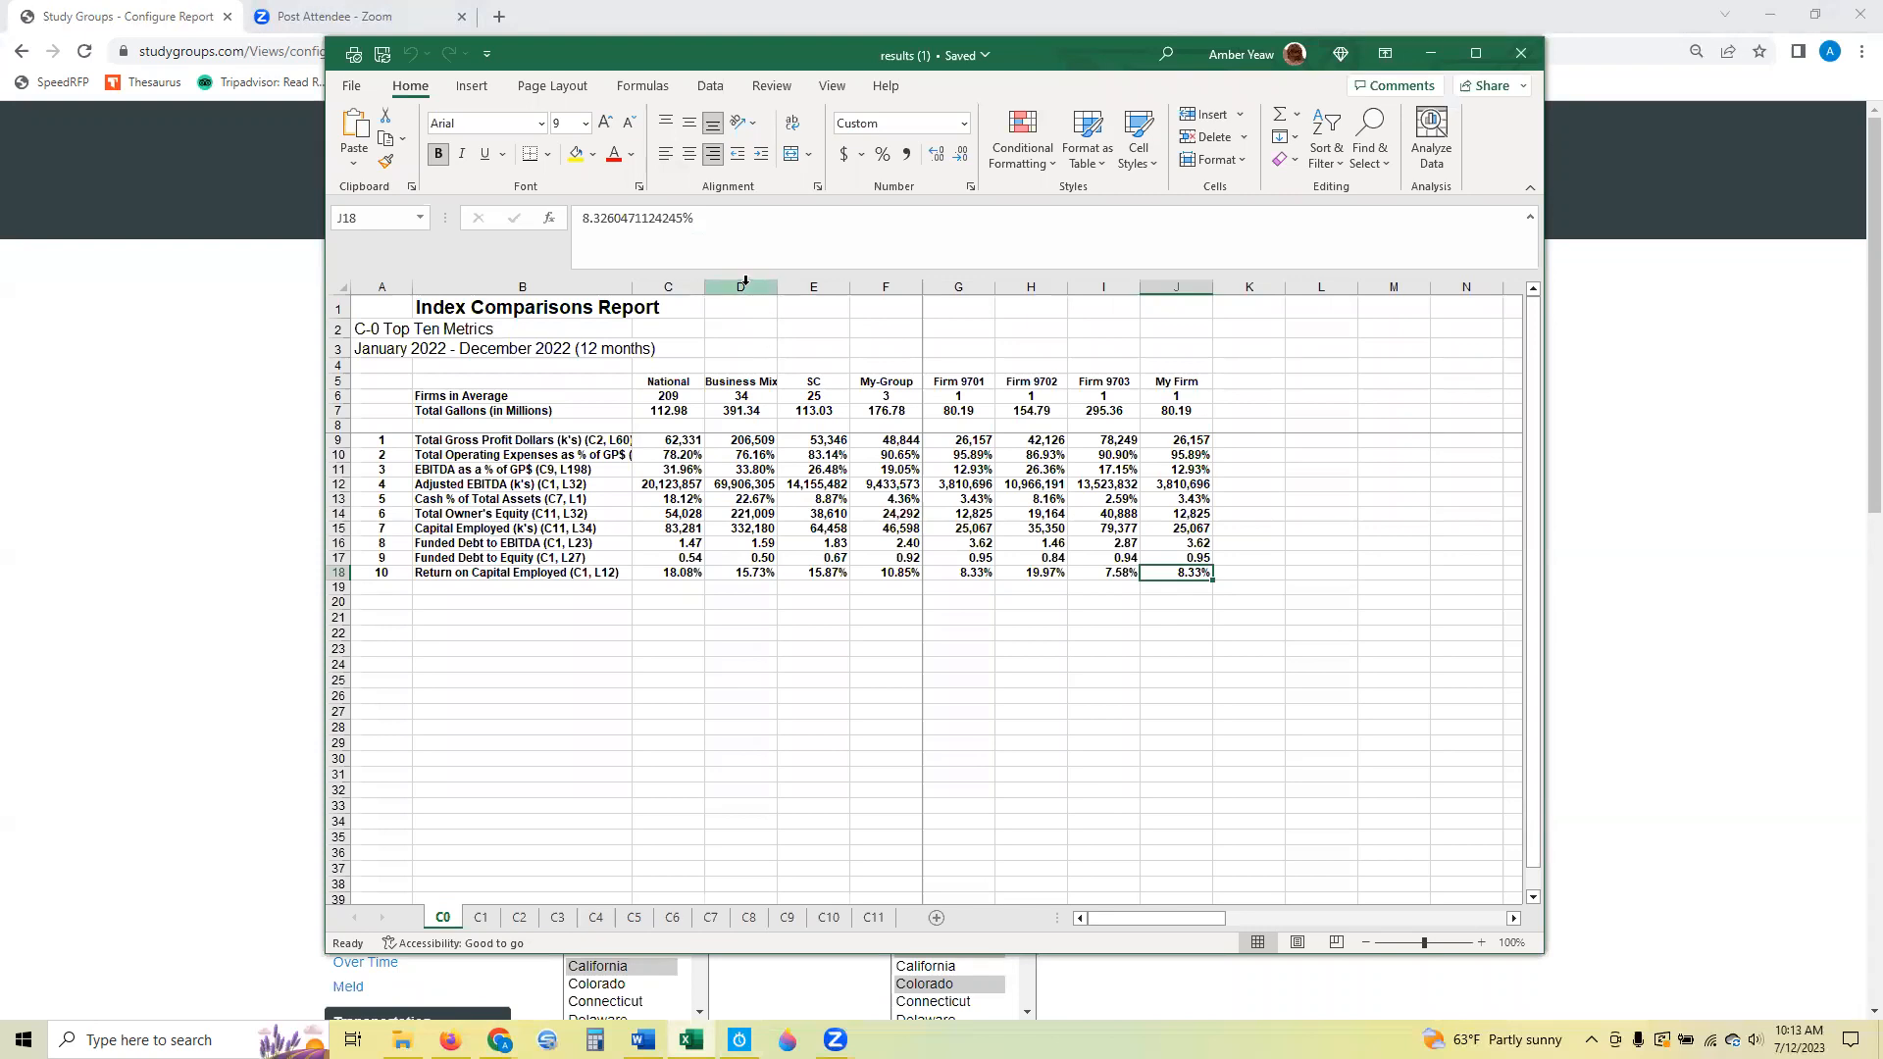
left_click(668, 287)
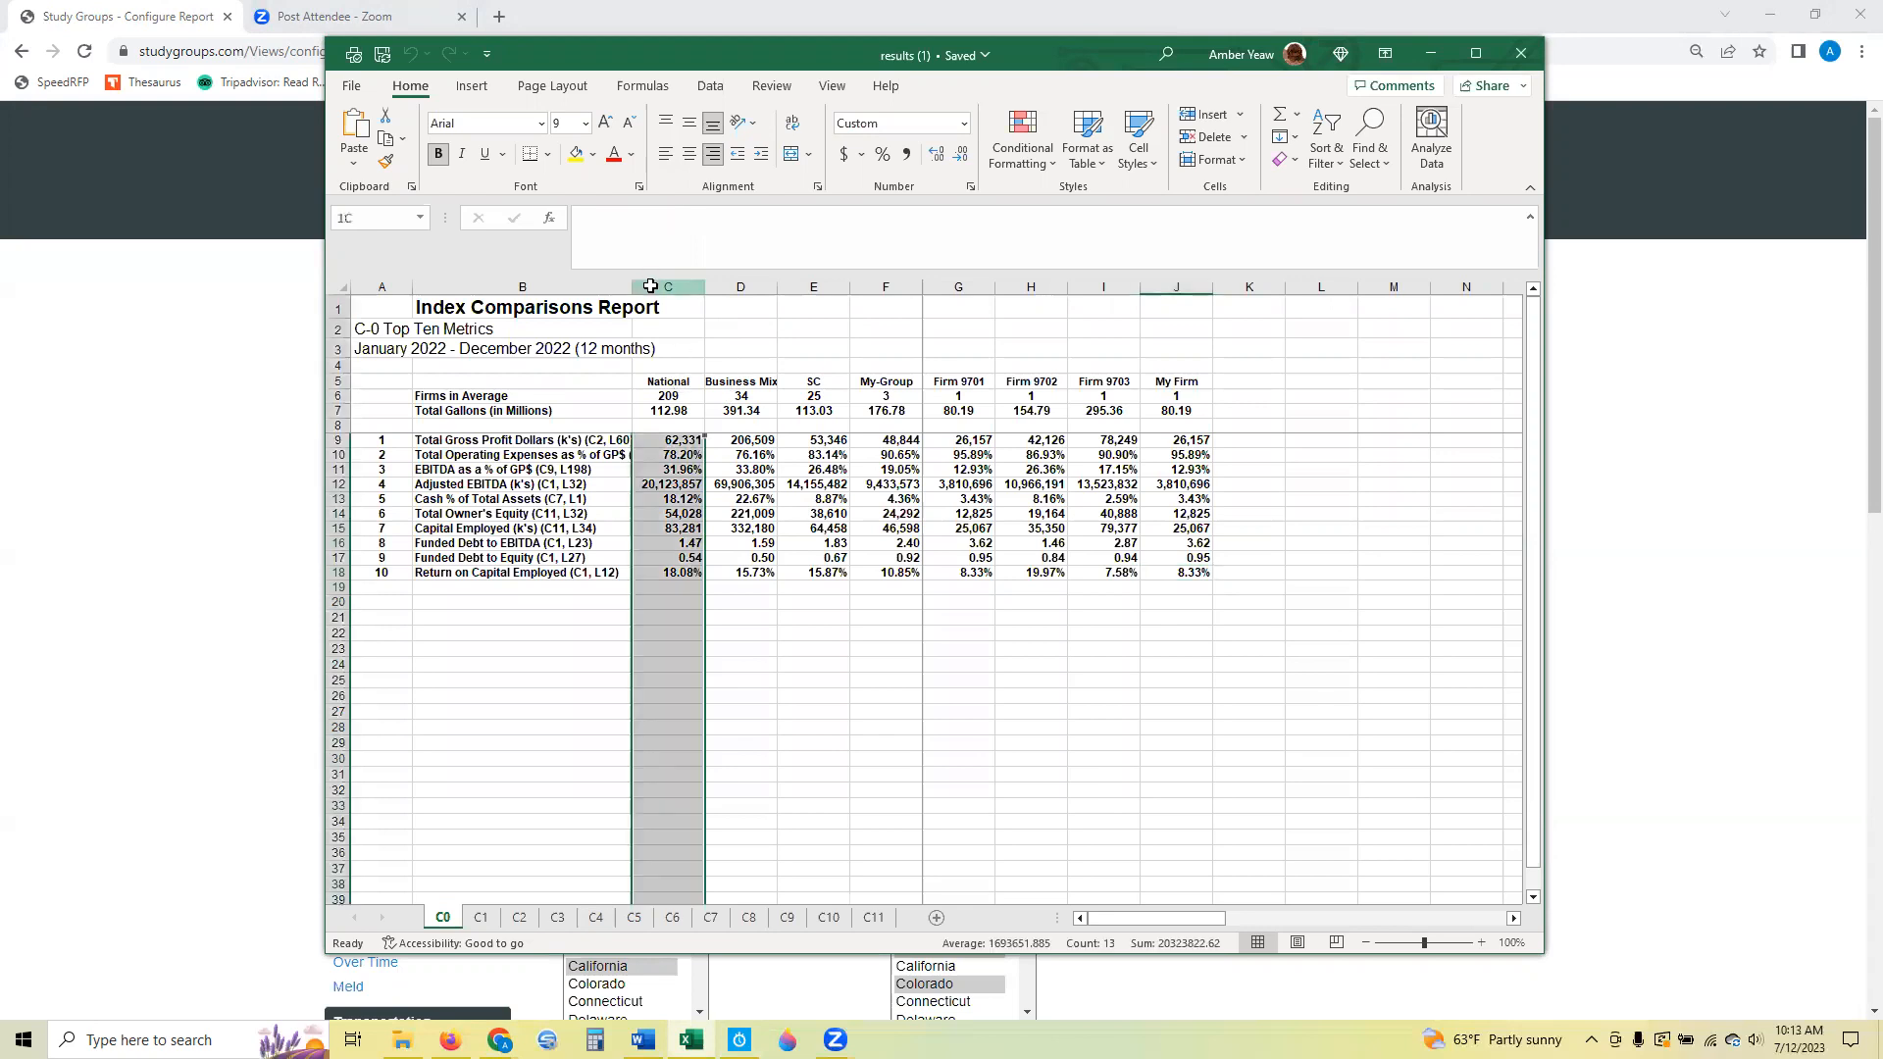
left_click(730, 283)
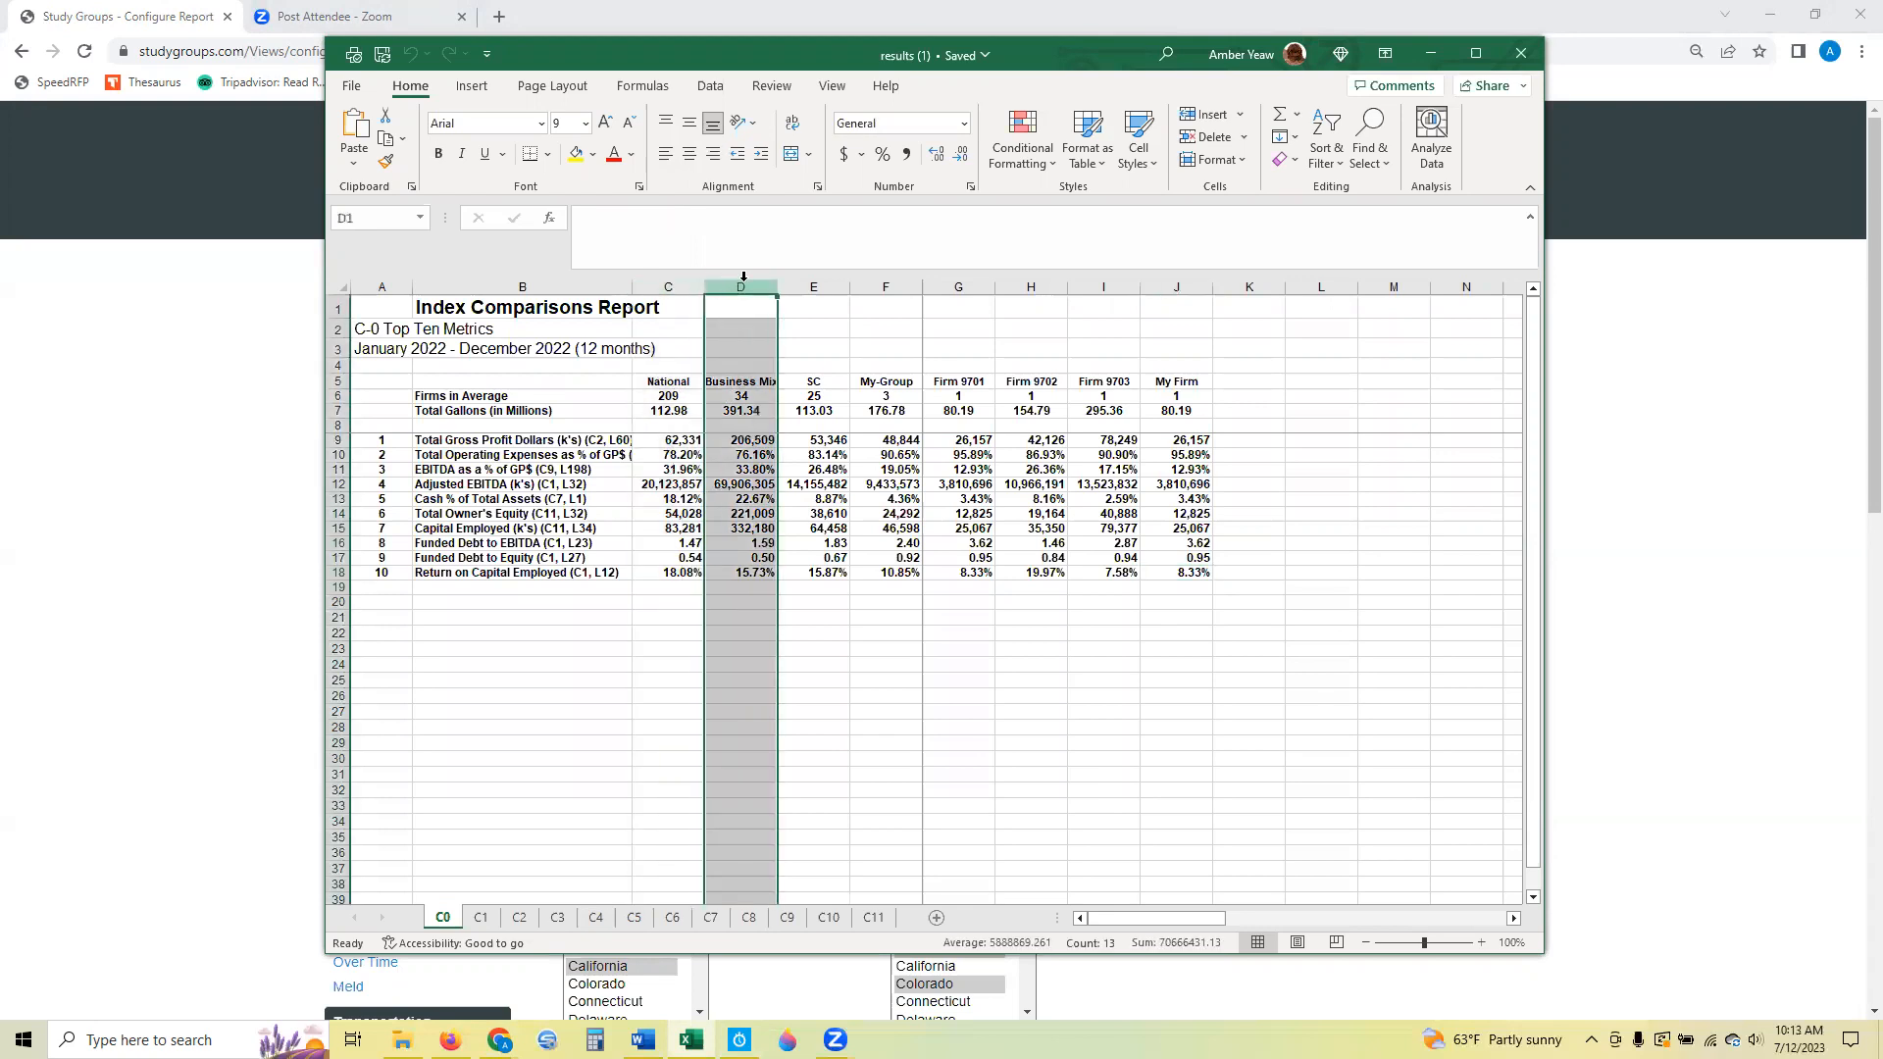
left_click(891, 284)
left_click_drag(958, 286, 1083, 287)
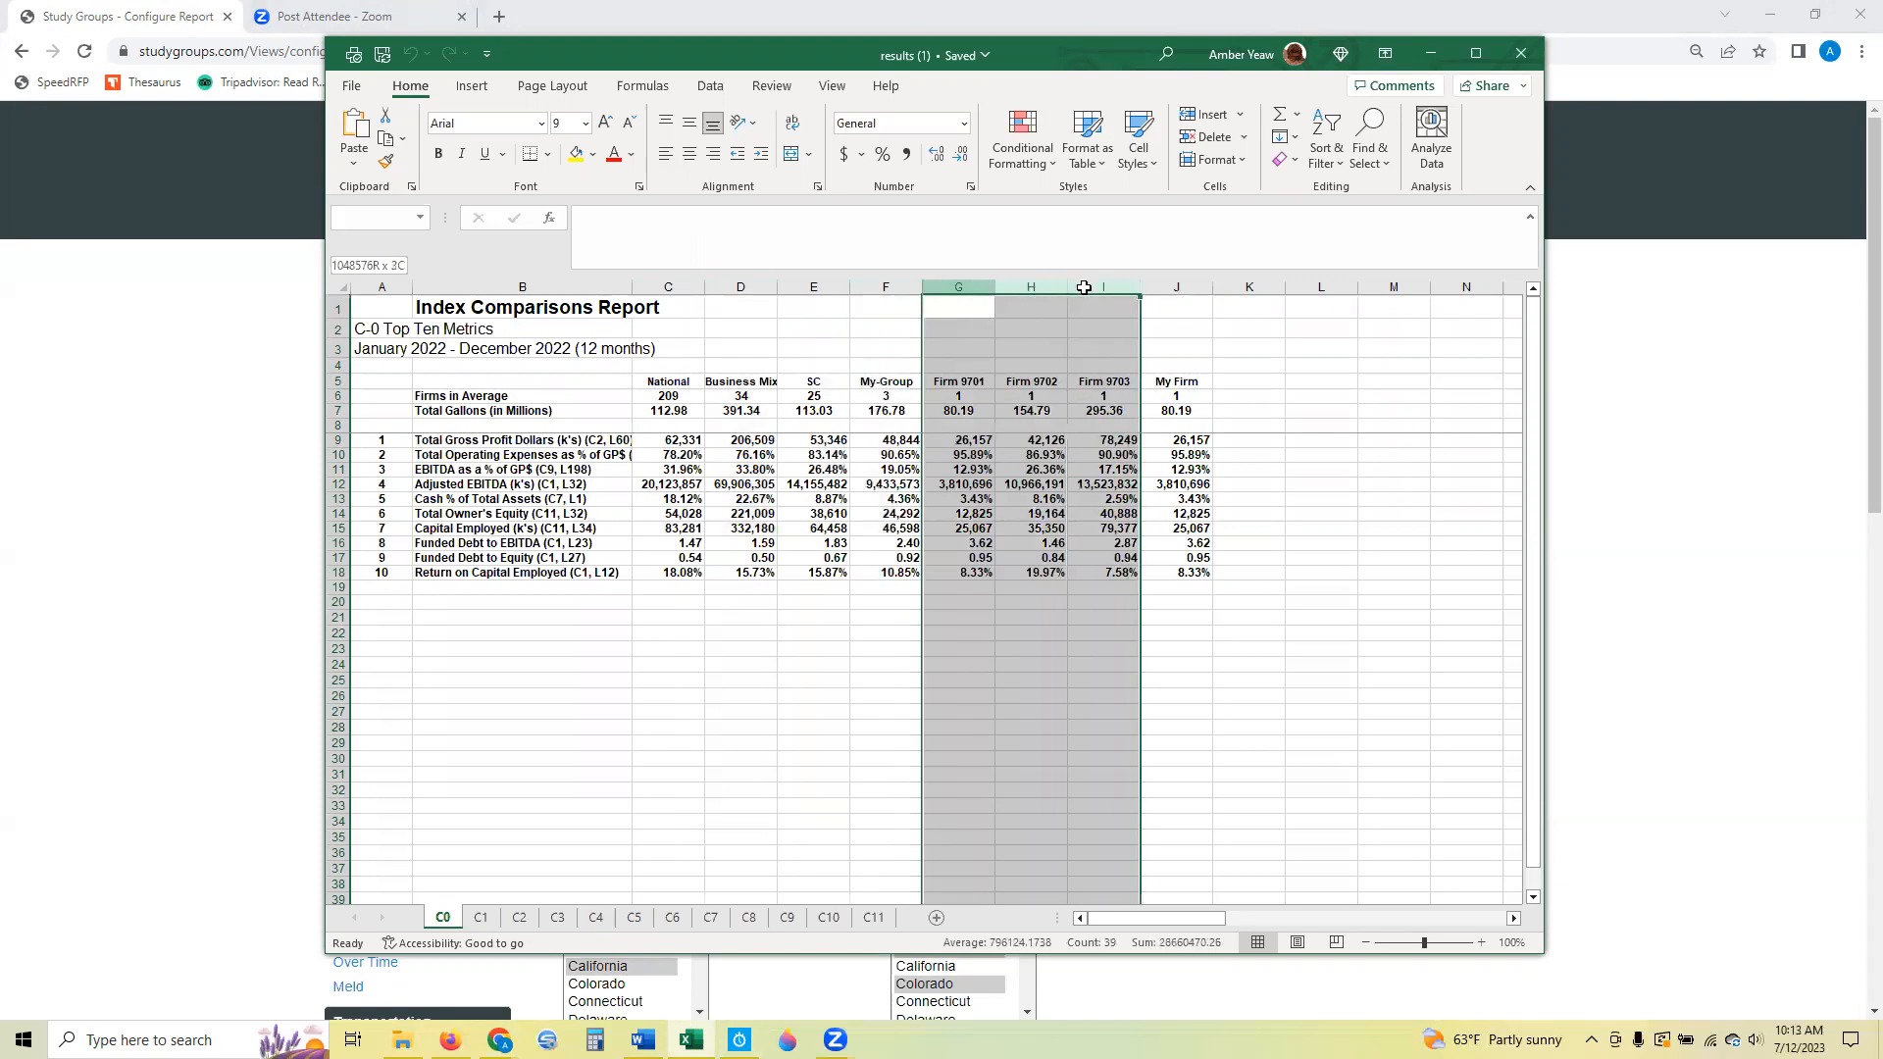
left_click(694, 632)
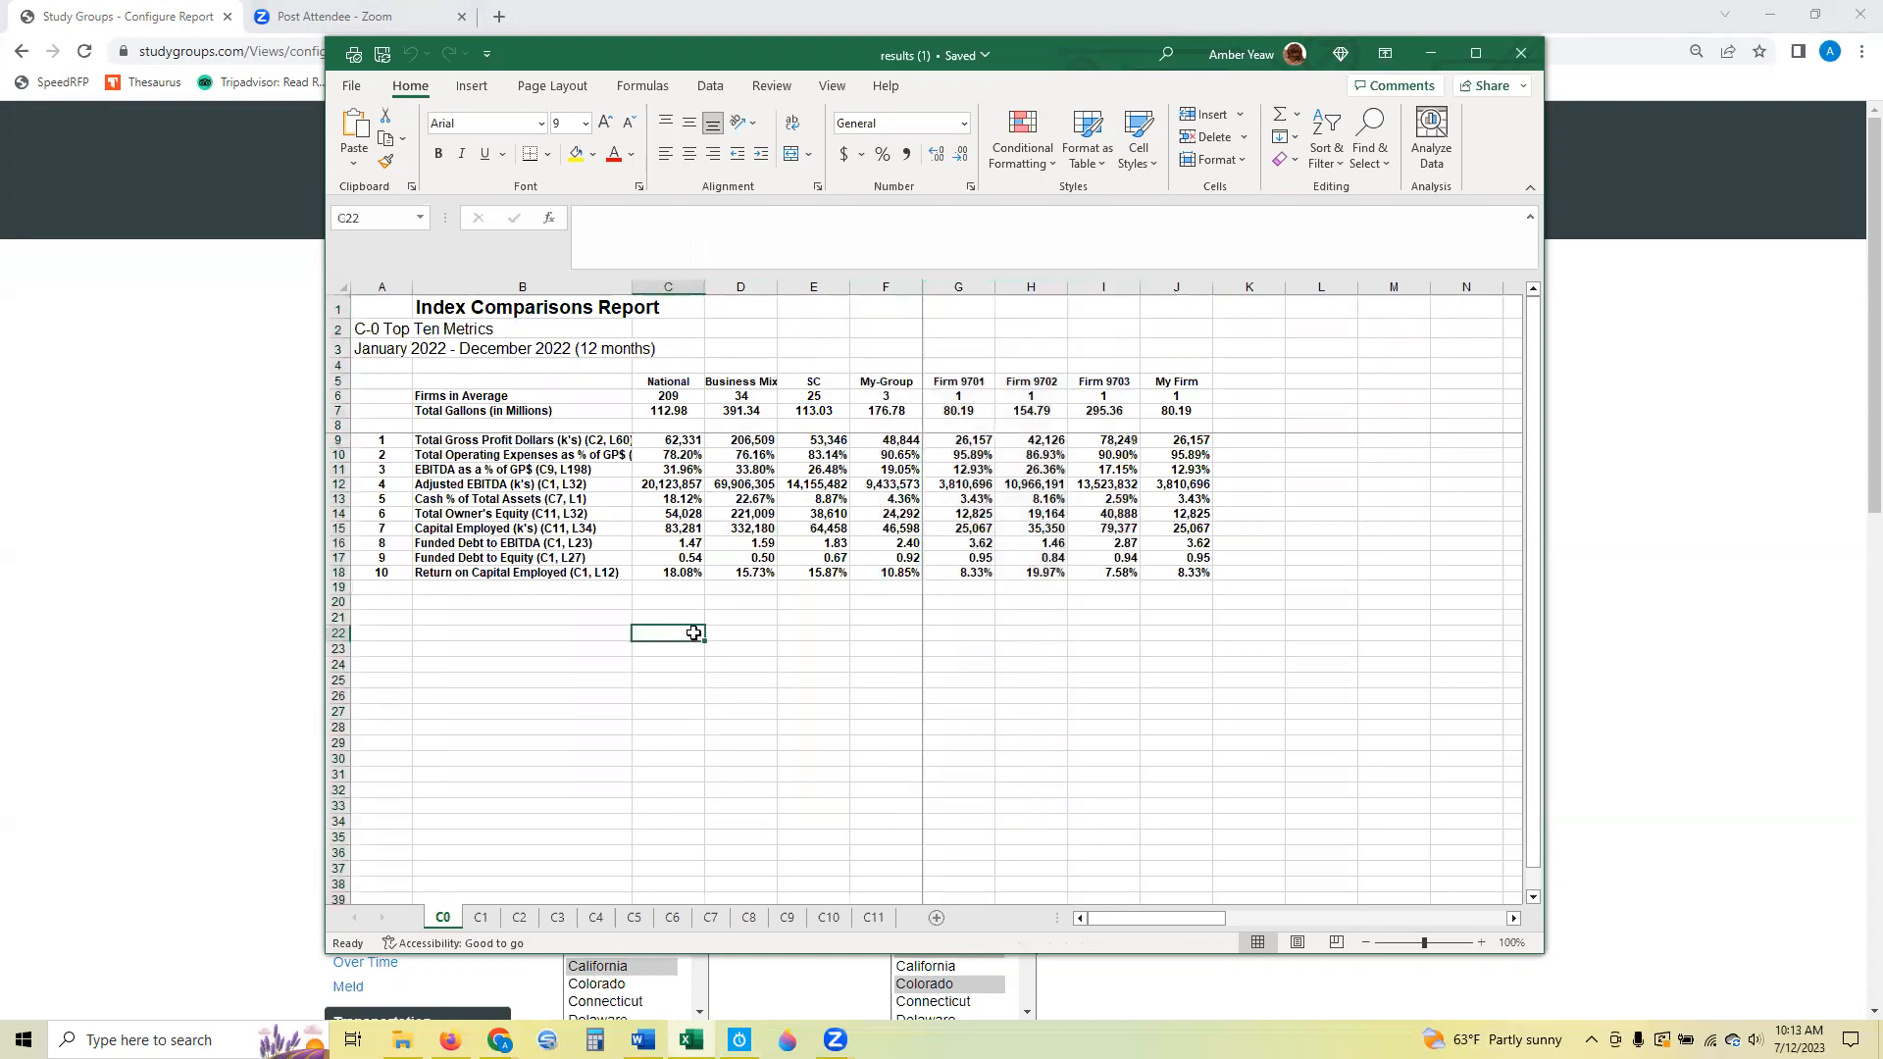
scroll(693, 632, "down", 1)
scroll(693, 633, "down", 1)
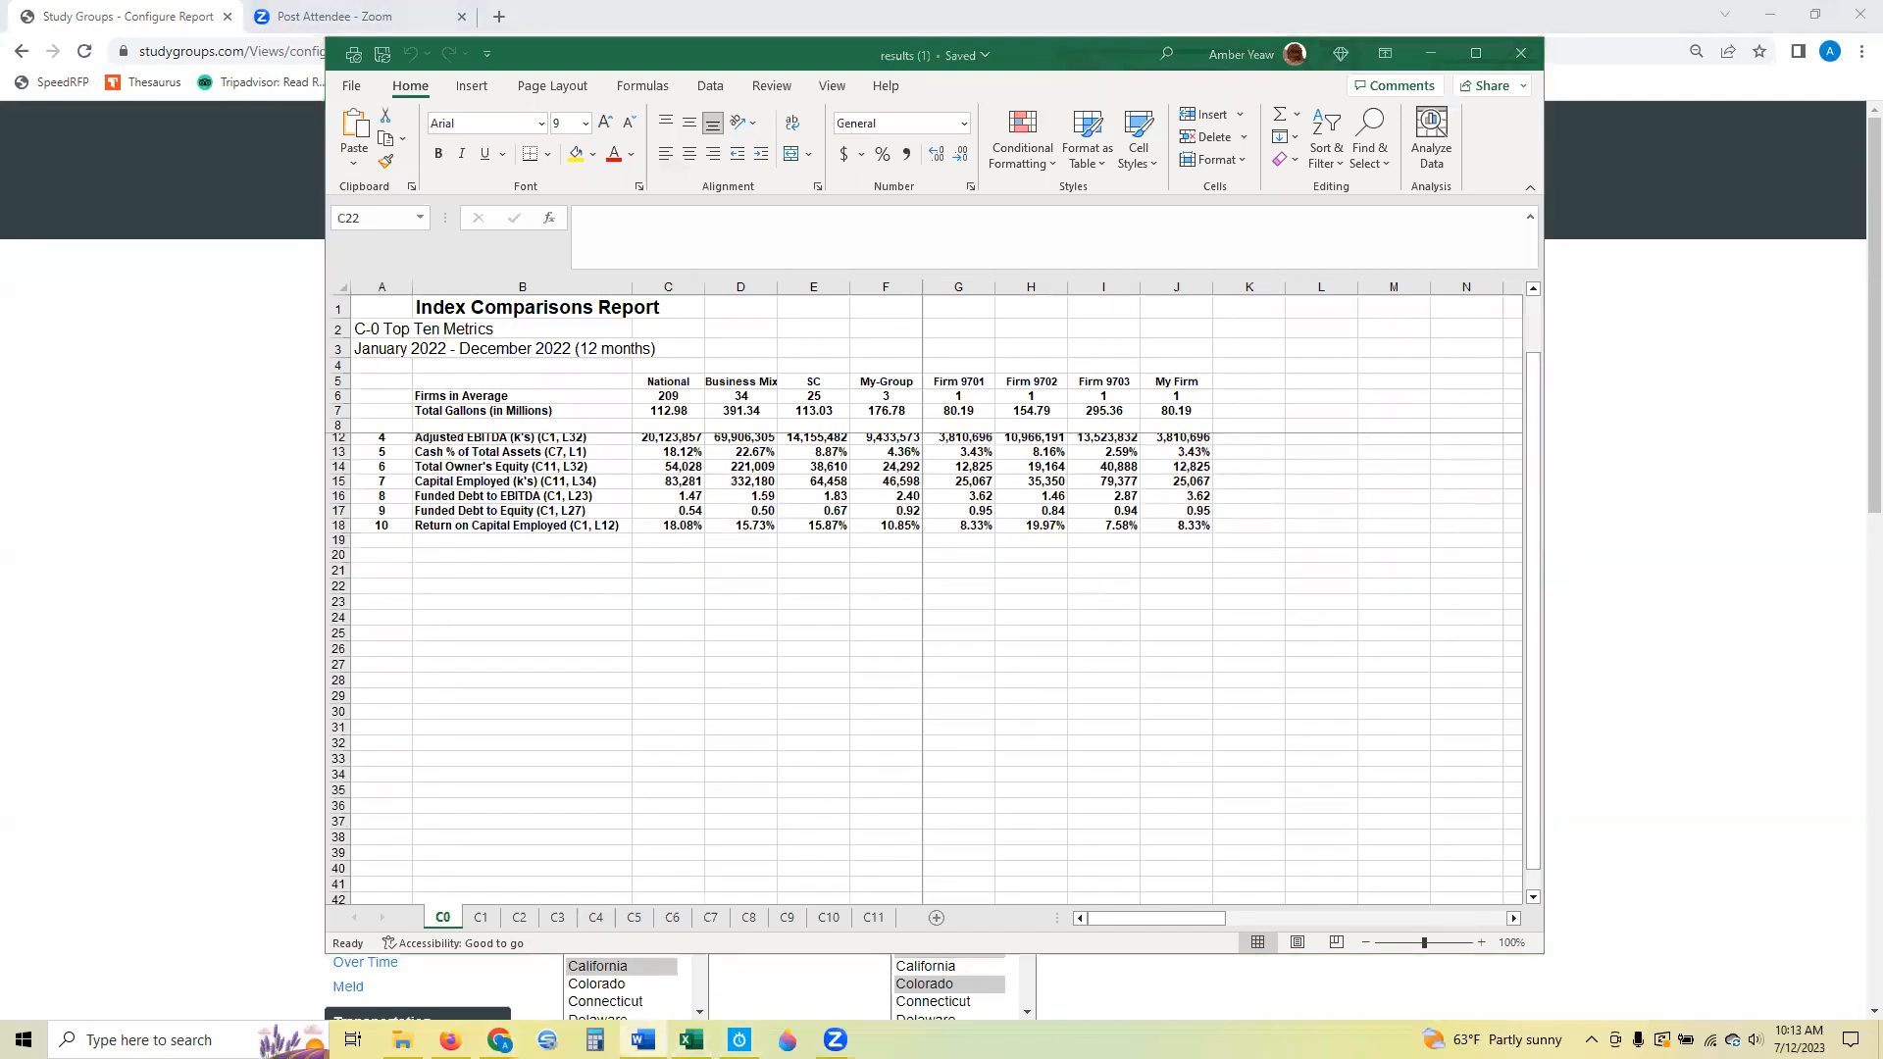
left_click(1434, 54)
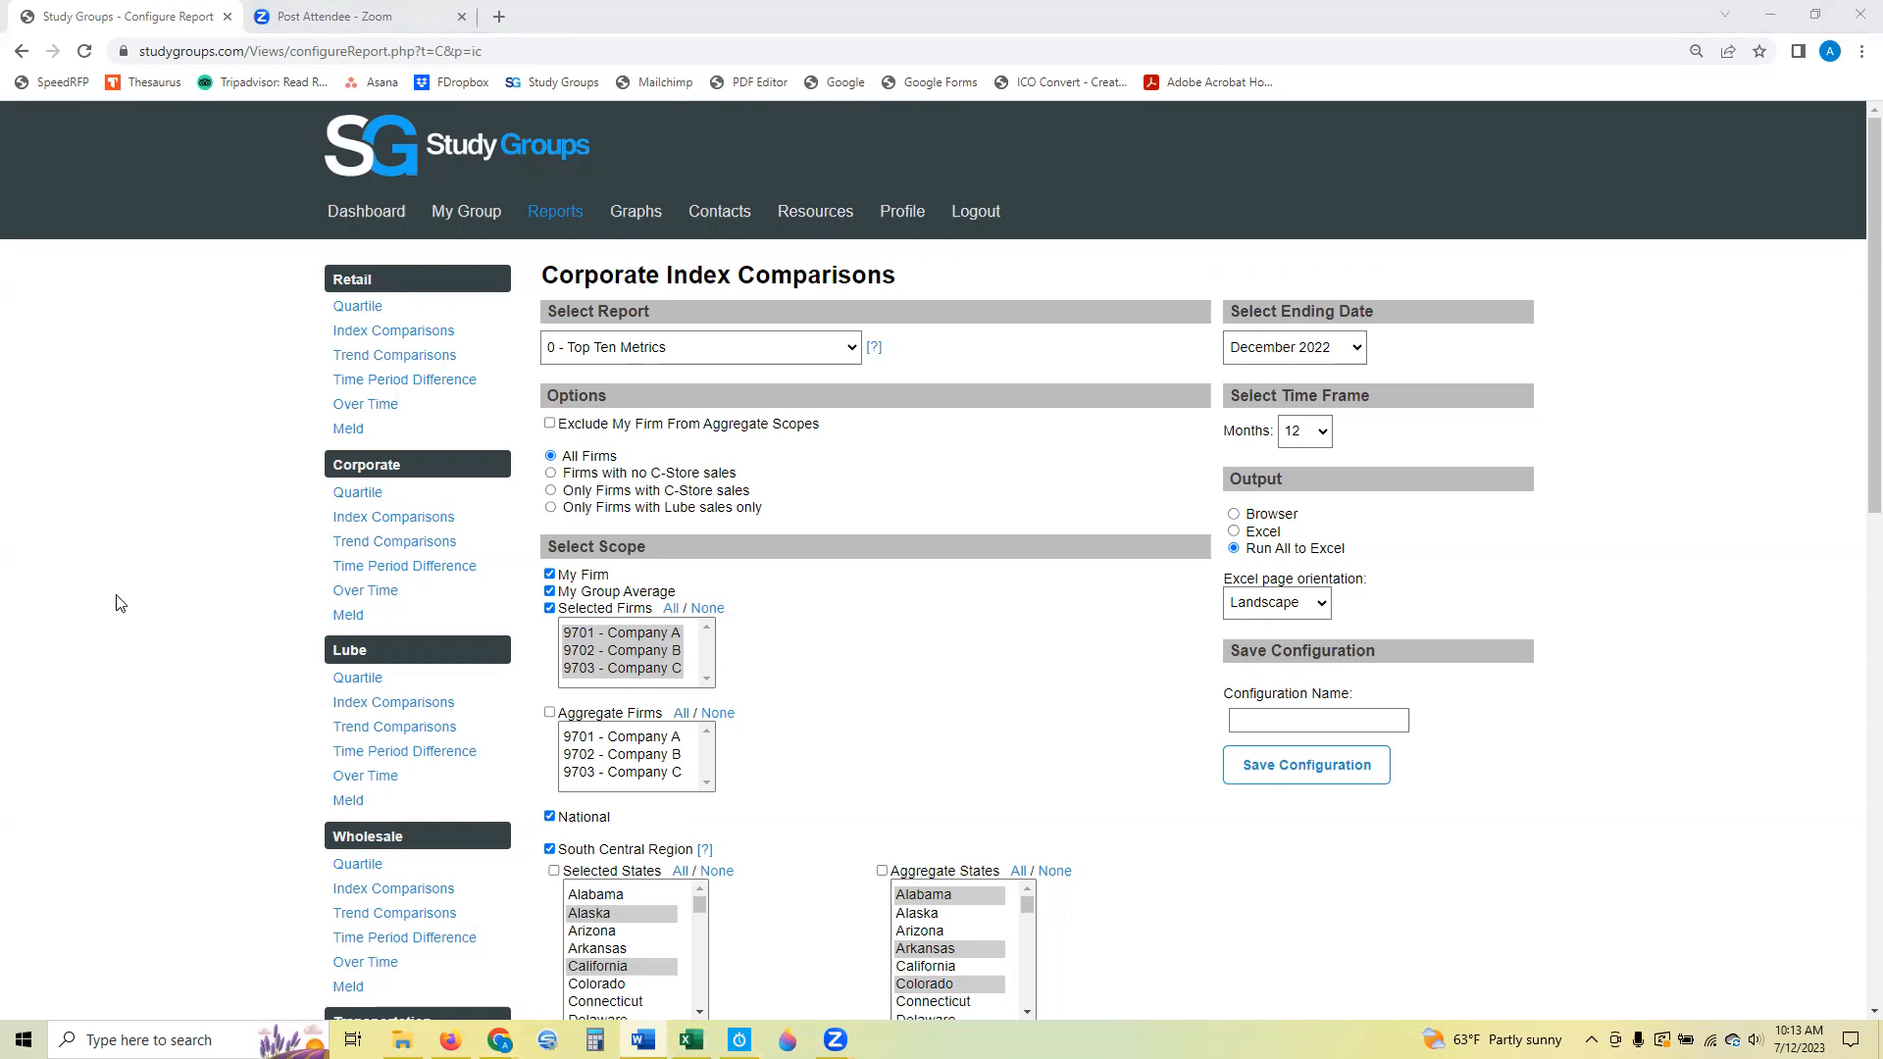
Open the Corporate Trend Comparisons configuration and choose December 2021 and December 2022 as the ending dates.
left_click(402, 545)
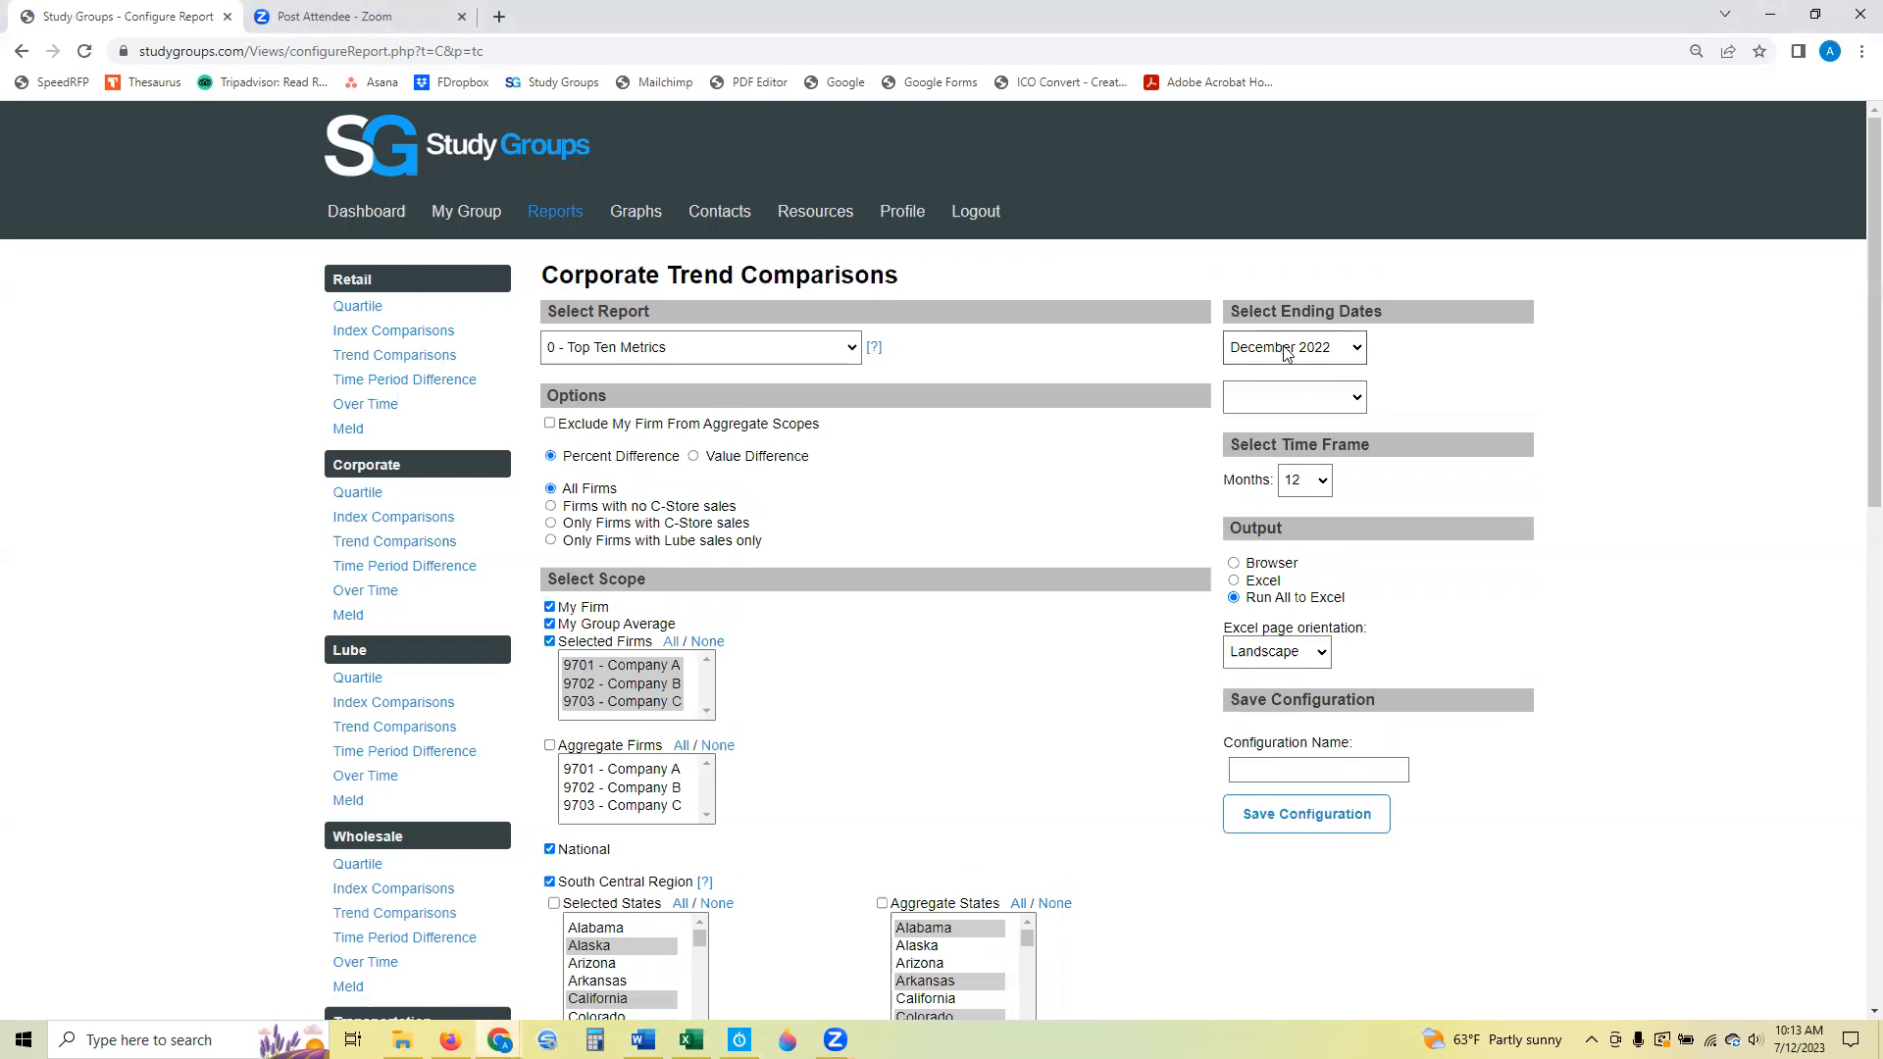
left_click(1286, 351)
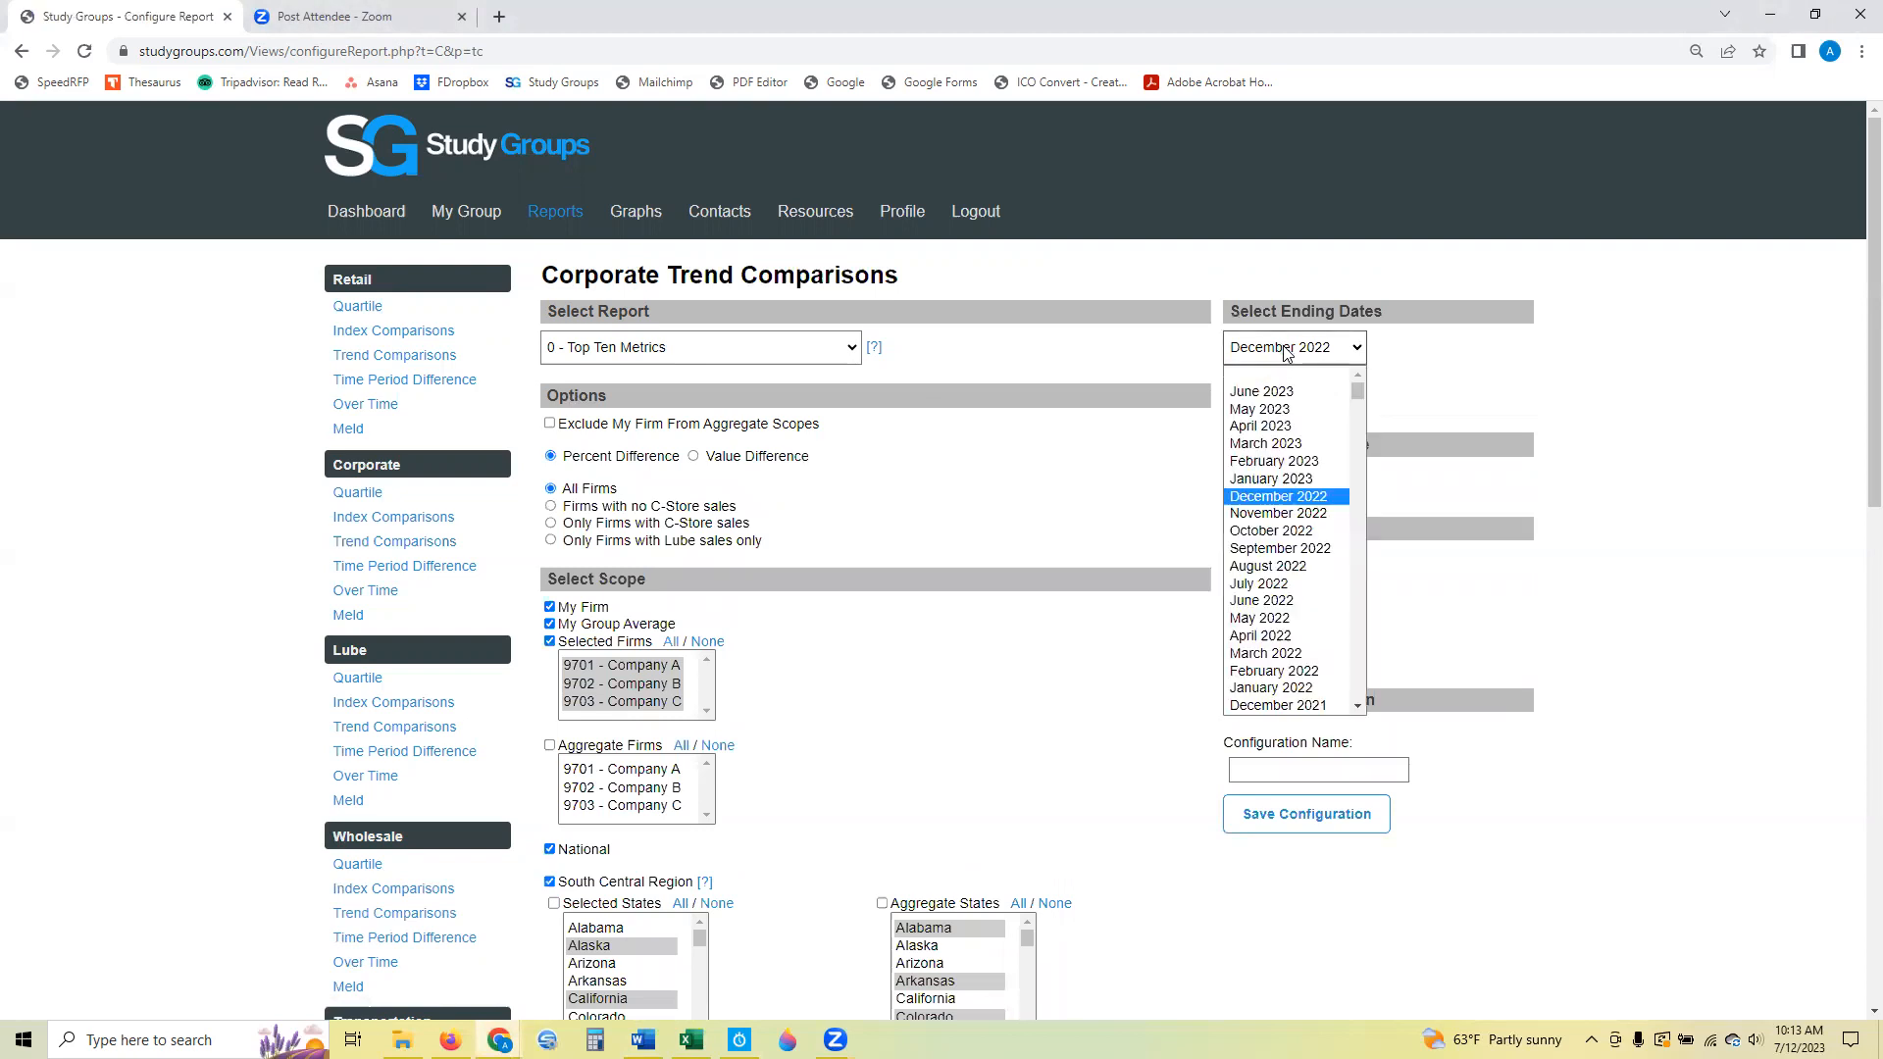
left_click(1283, 704)
left_click(1304, 396)
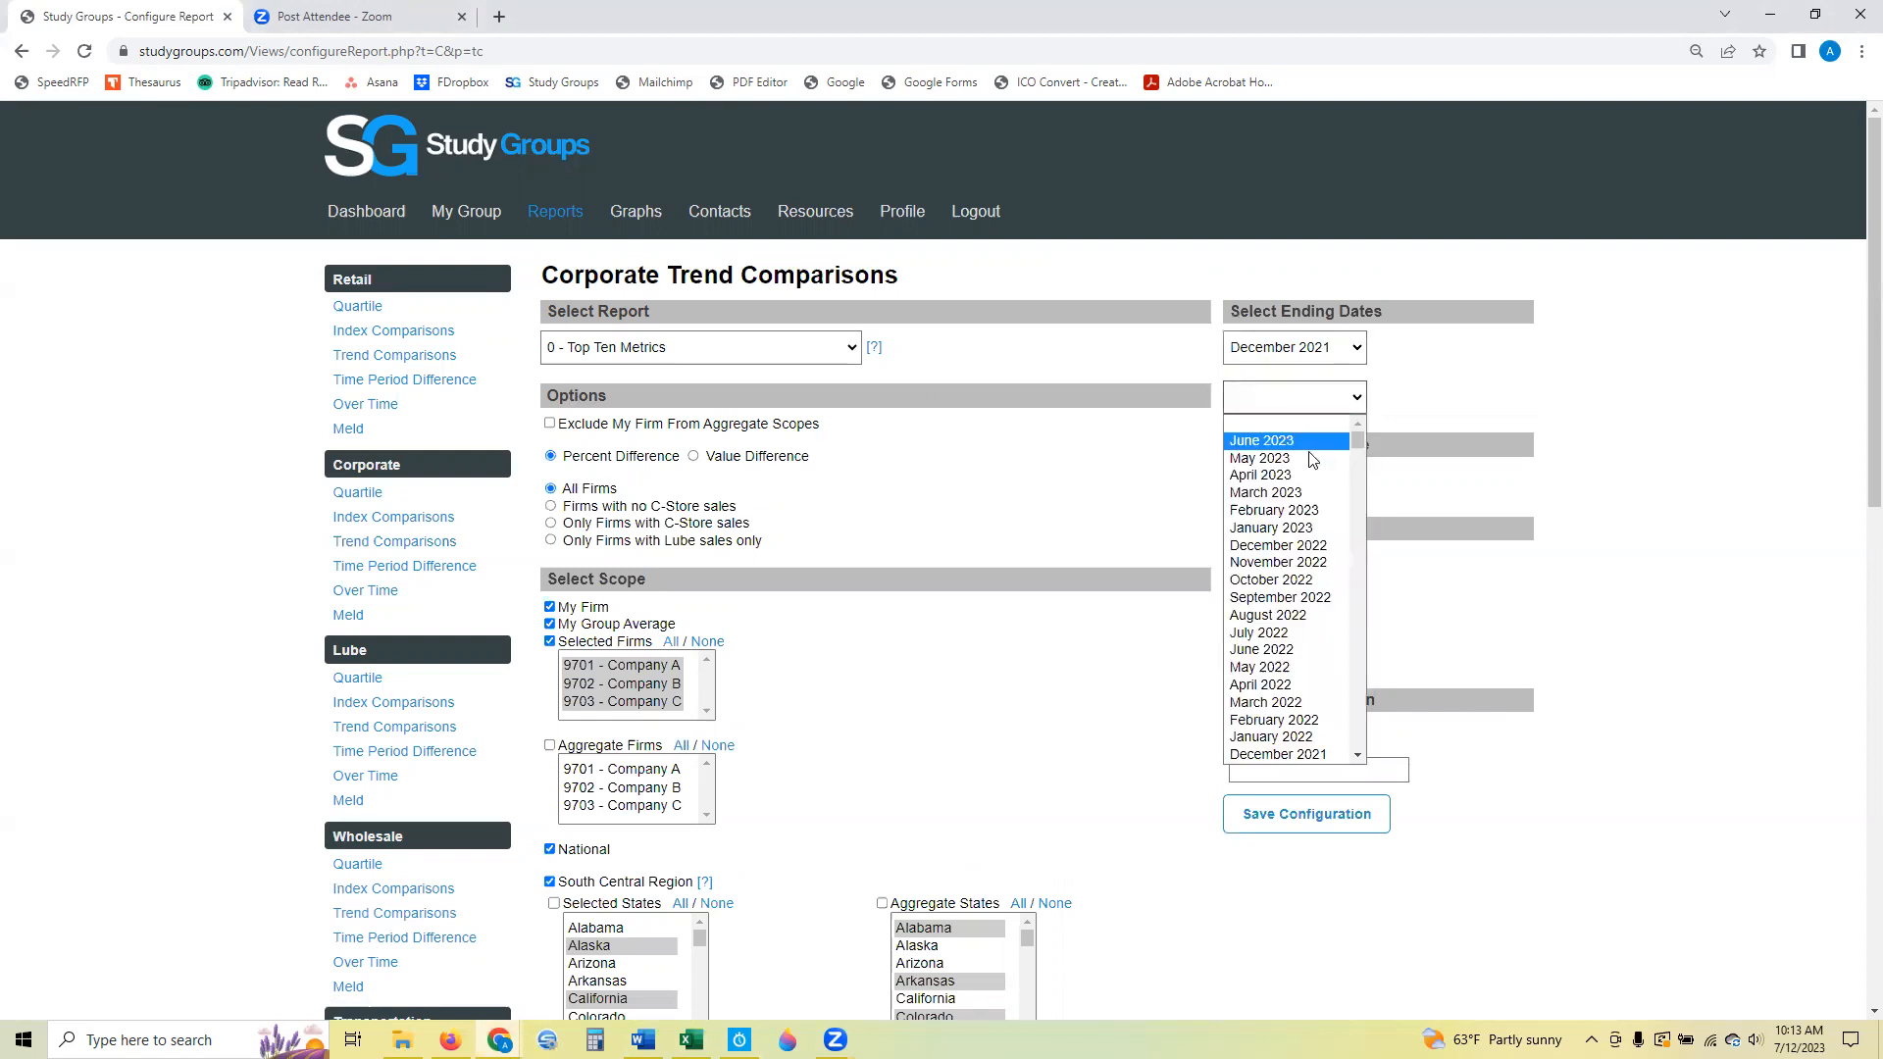
left_click(1296, 546)
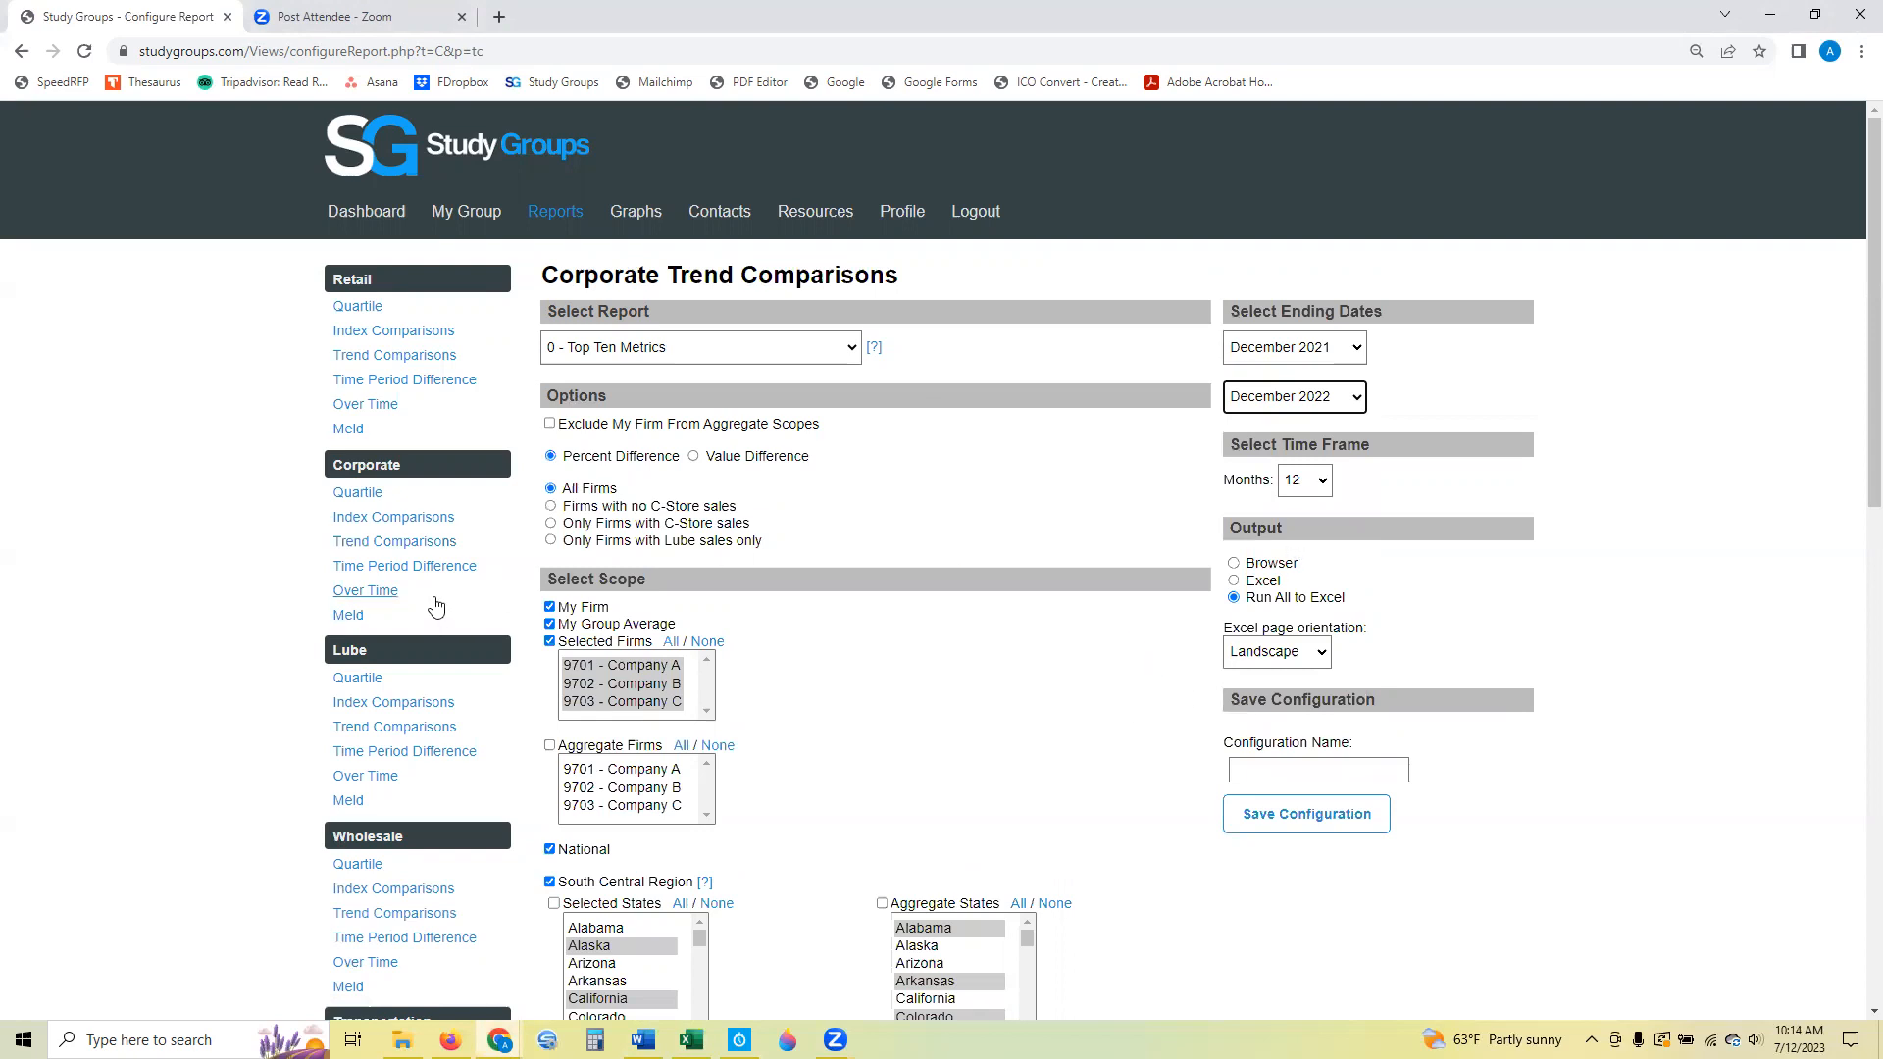
Reload the Corporate Trend Comparisons configuration and set its first ending date to December 2021 and its second to December 2022.
left_click(430, 545)
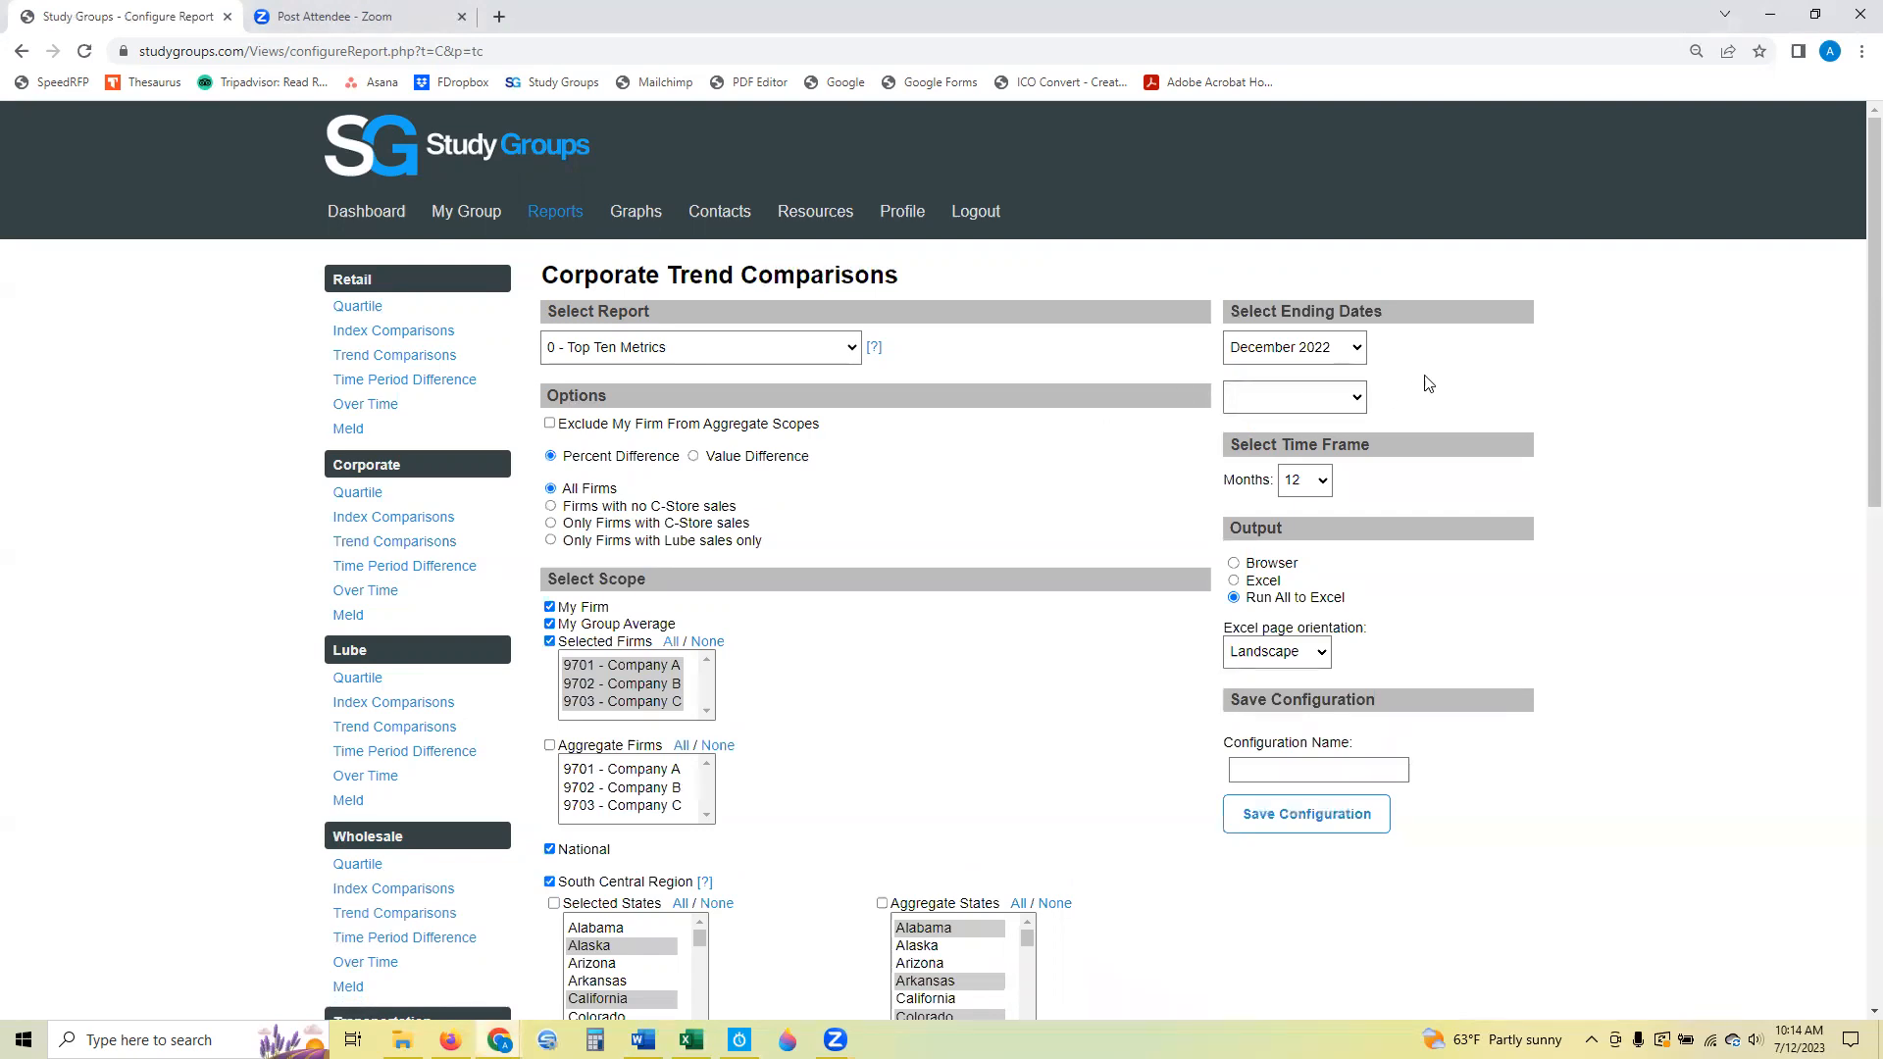
left_click(1334, 398)
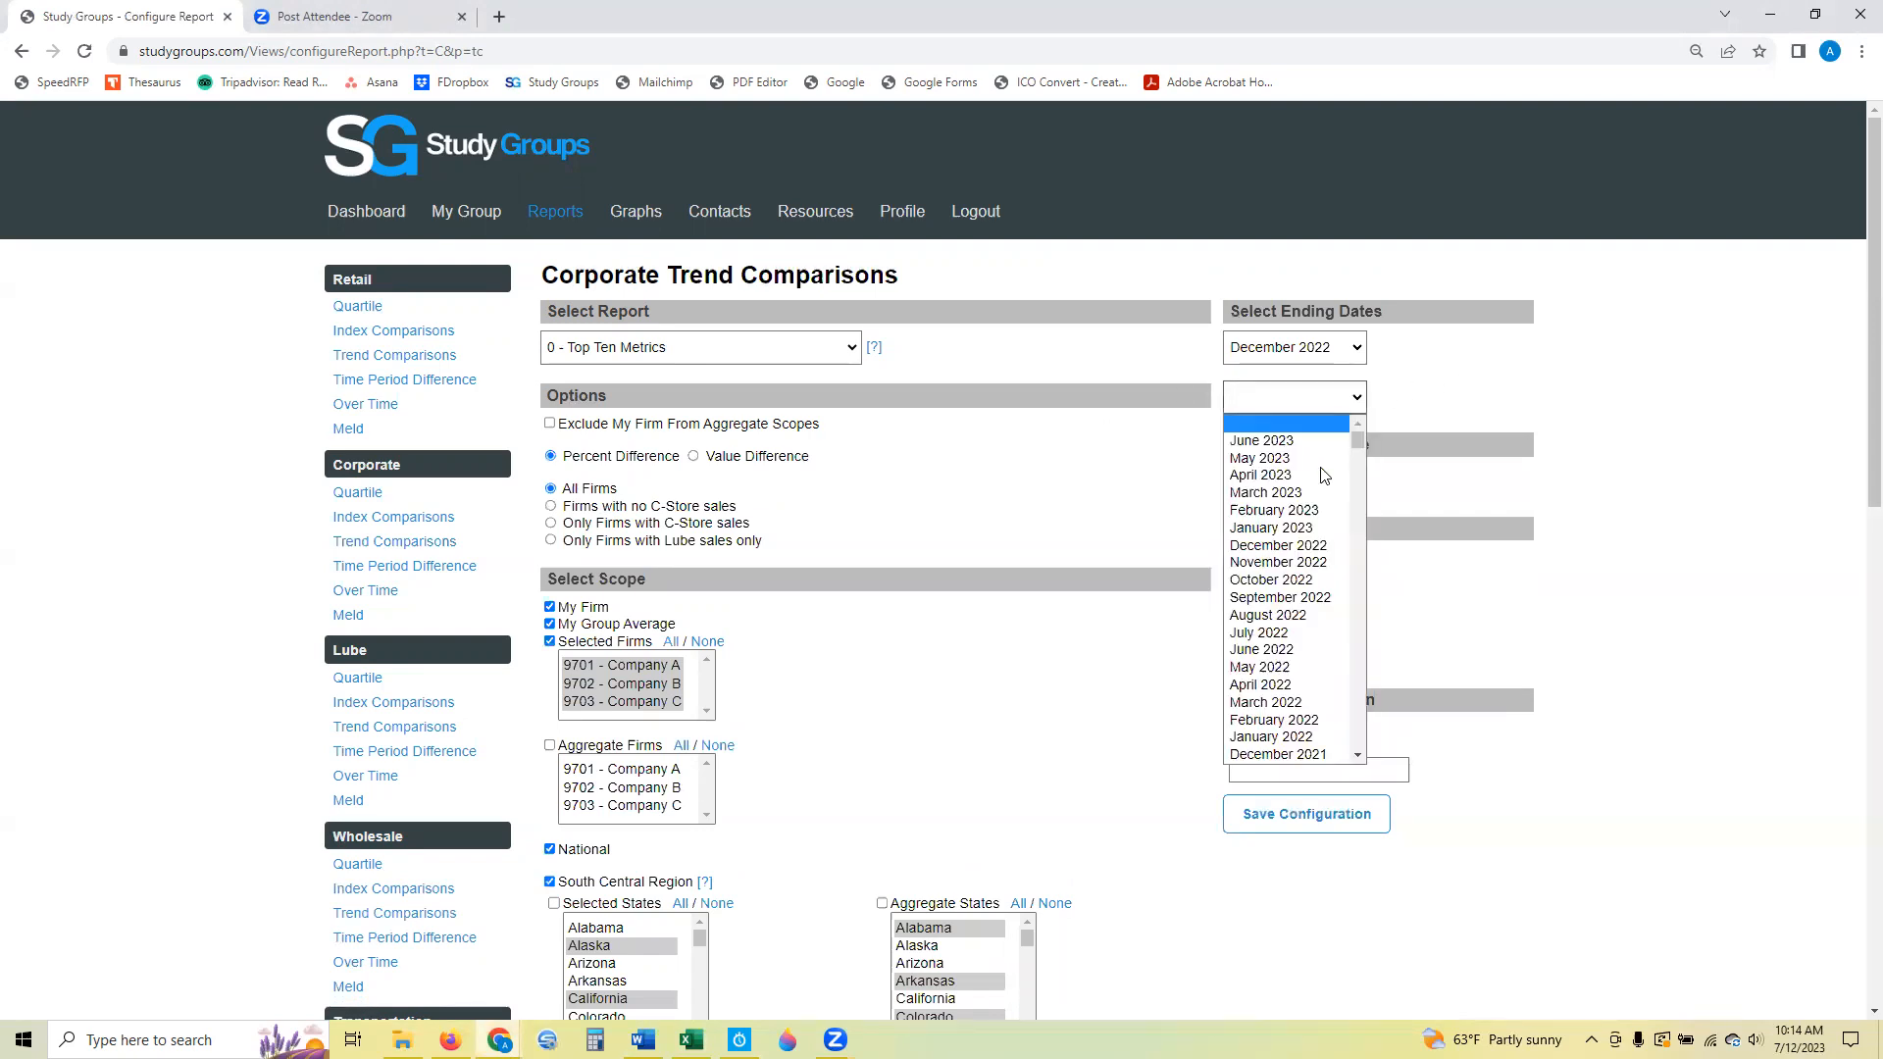
left_click(1278, 546)
left_click(1314, 354)
left_click(1278, 705)
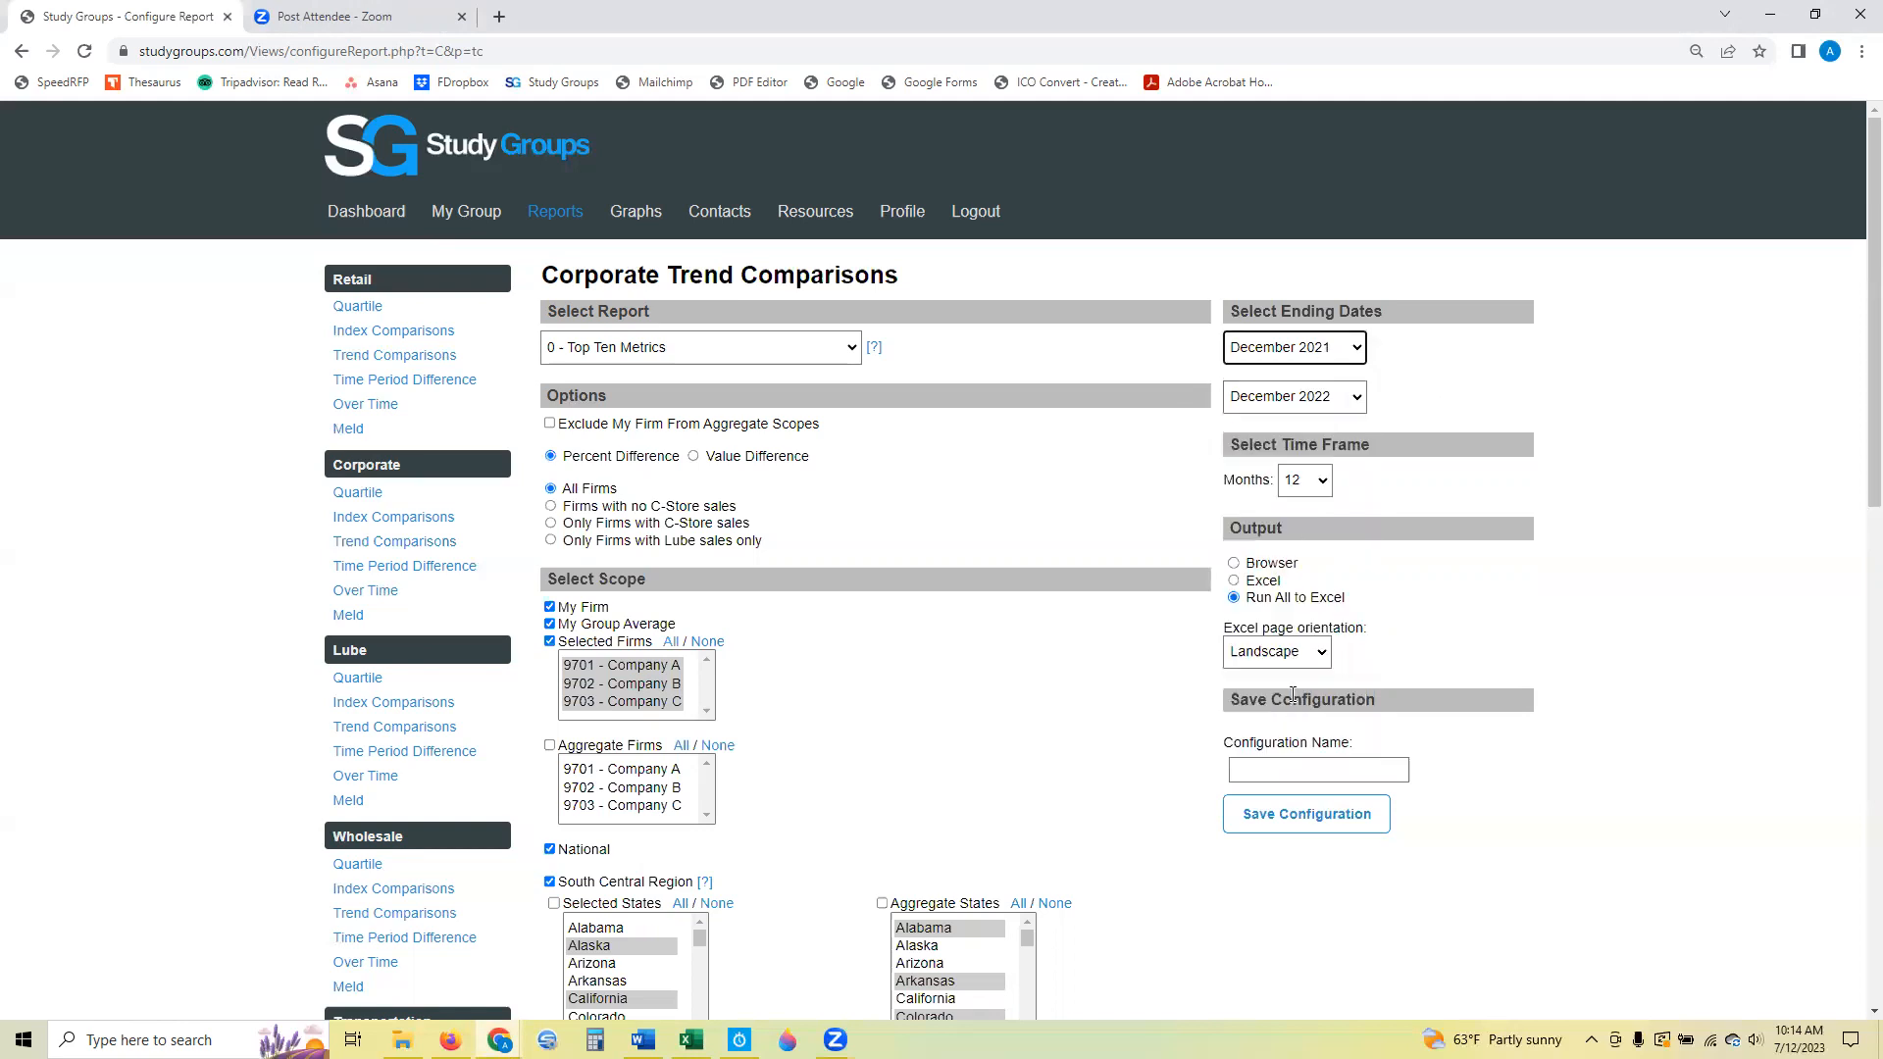
Set the Trend Comparisons time frame to 3 months.
left_click(1299, 490)
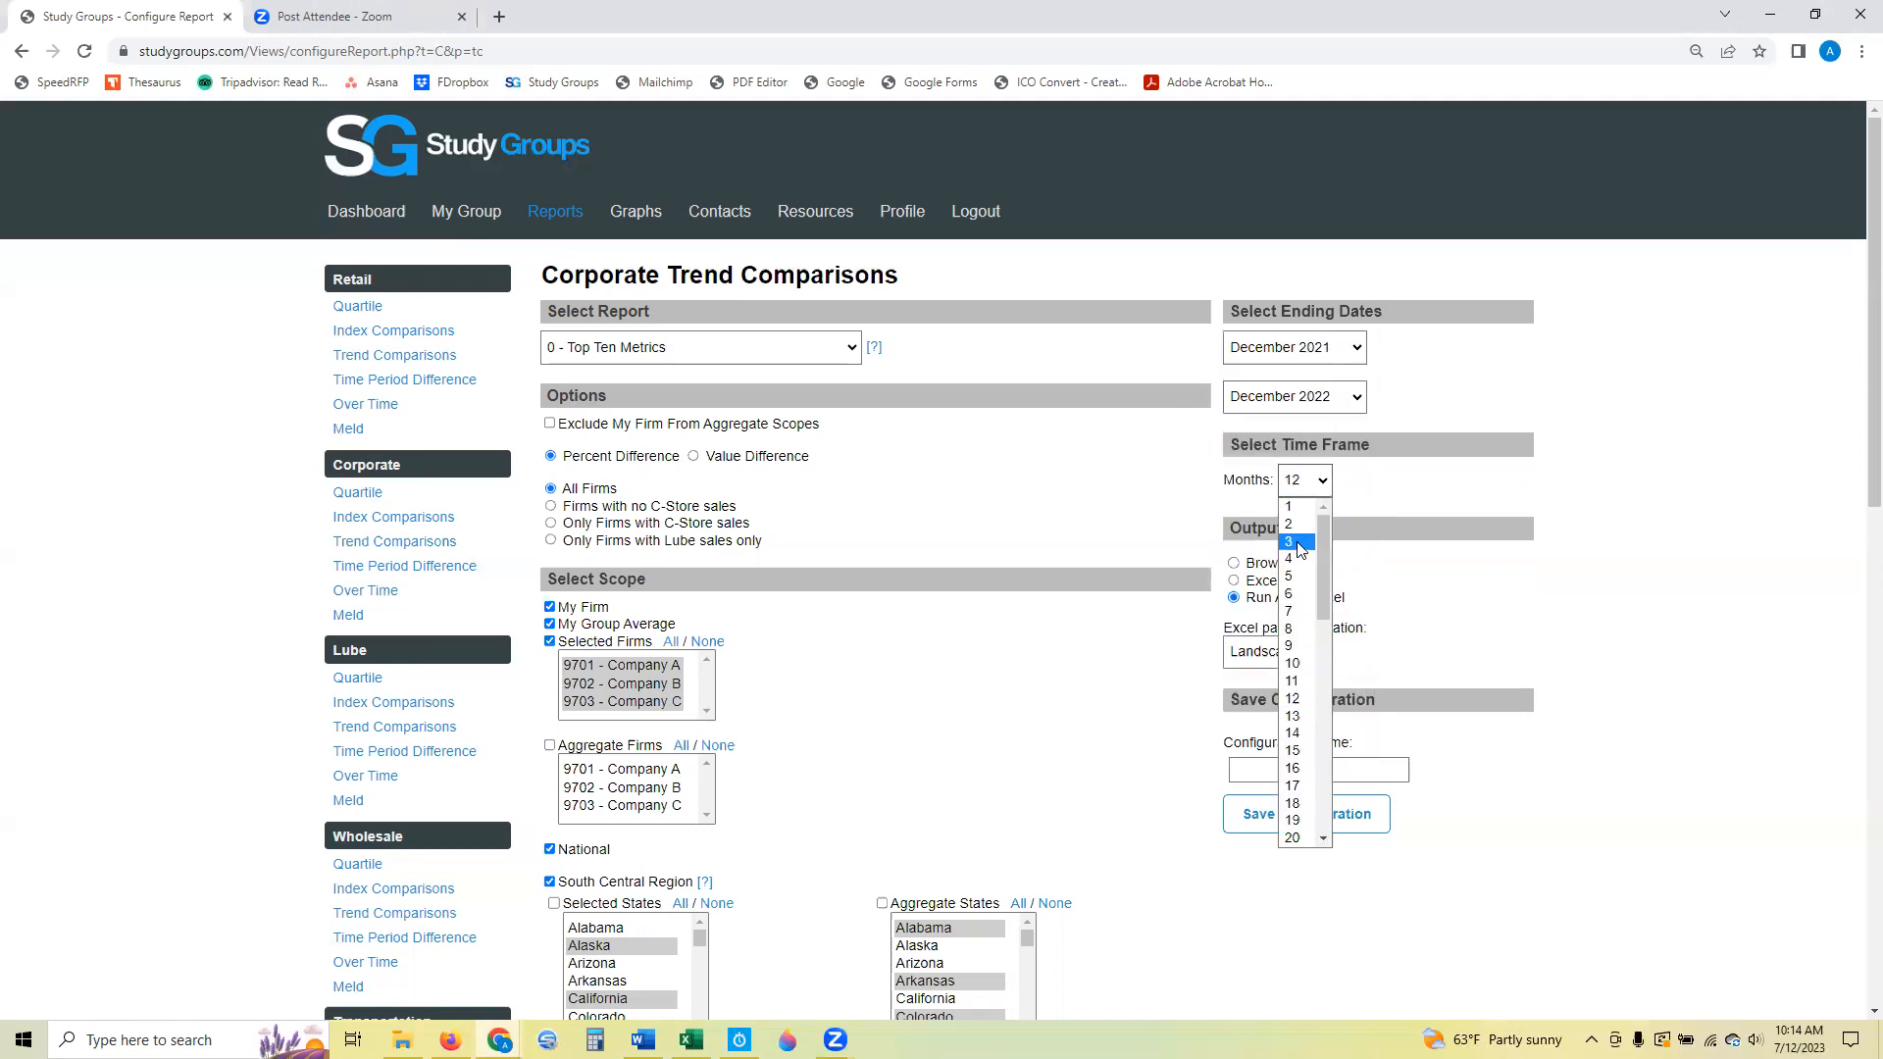
left_click(1296, 541)
left_click(1483, 489)
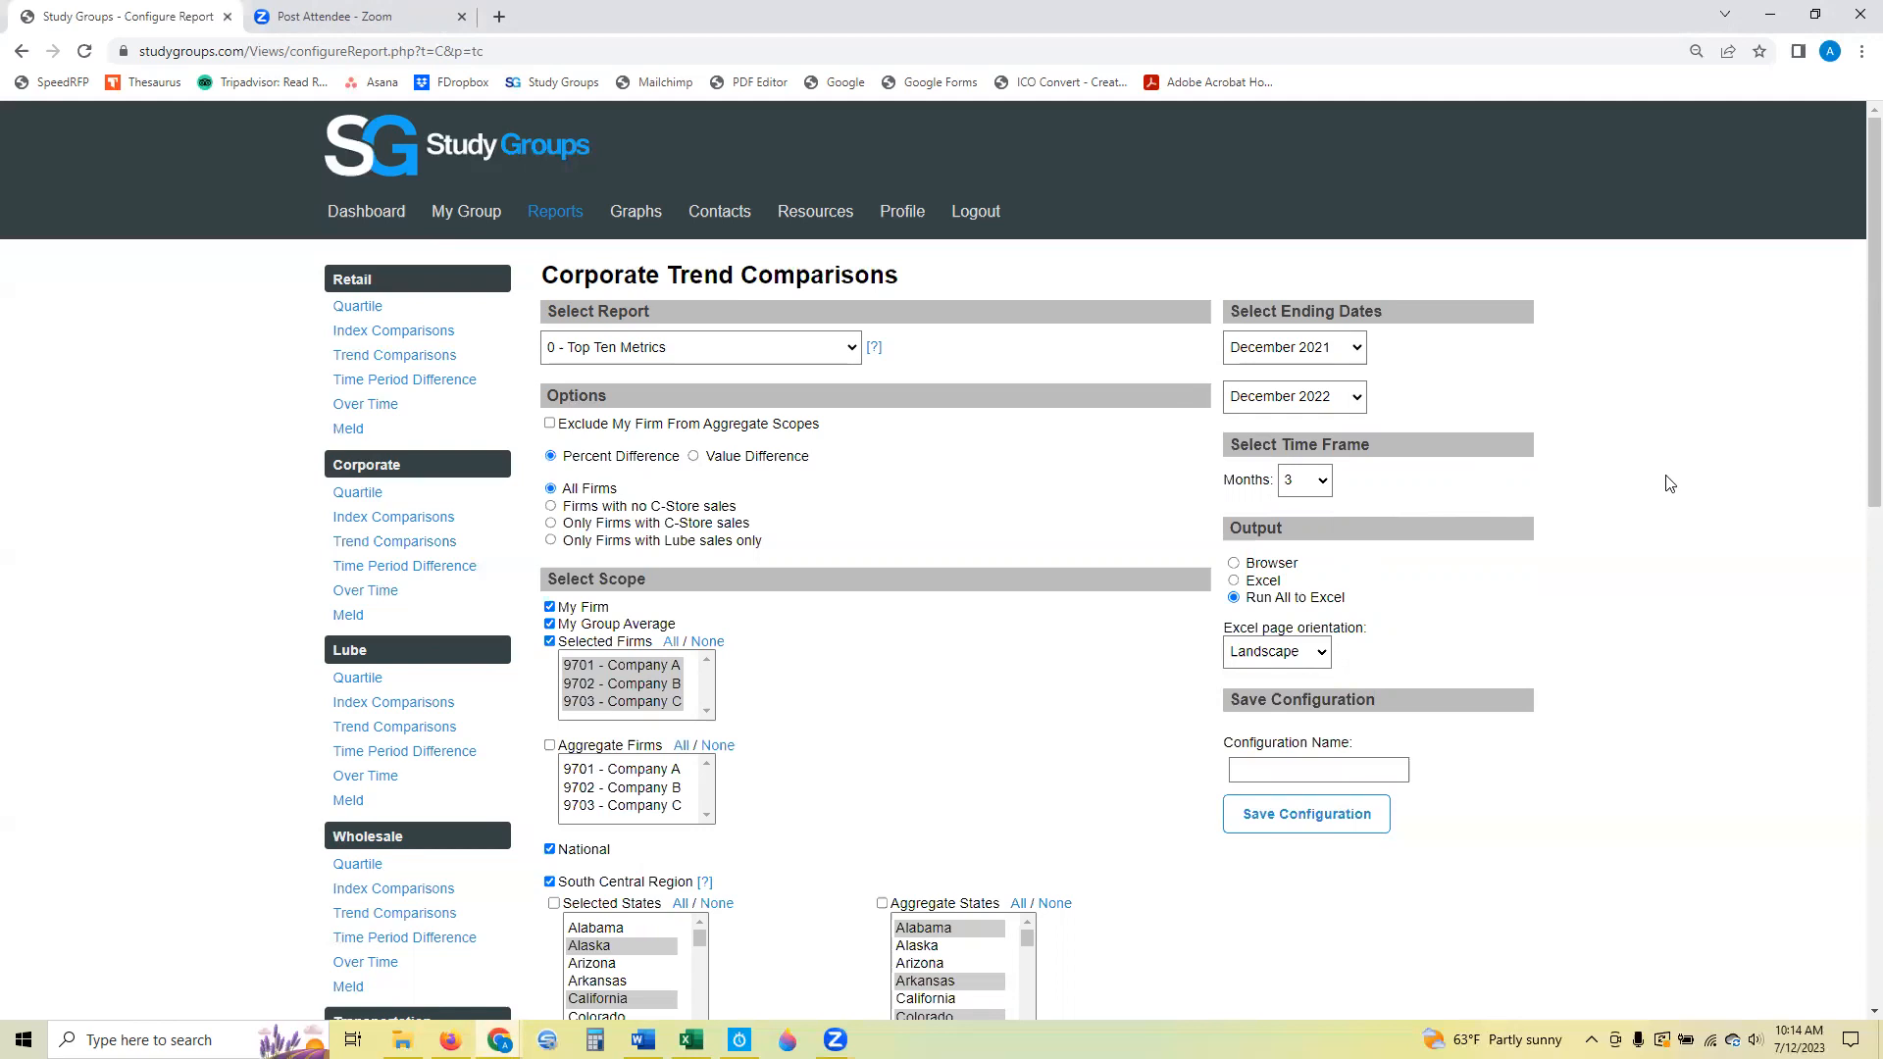
Open the Corporate Time Period Difference report configuration.
left_click(441, 578)
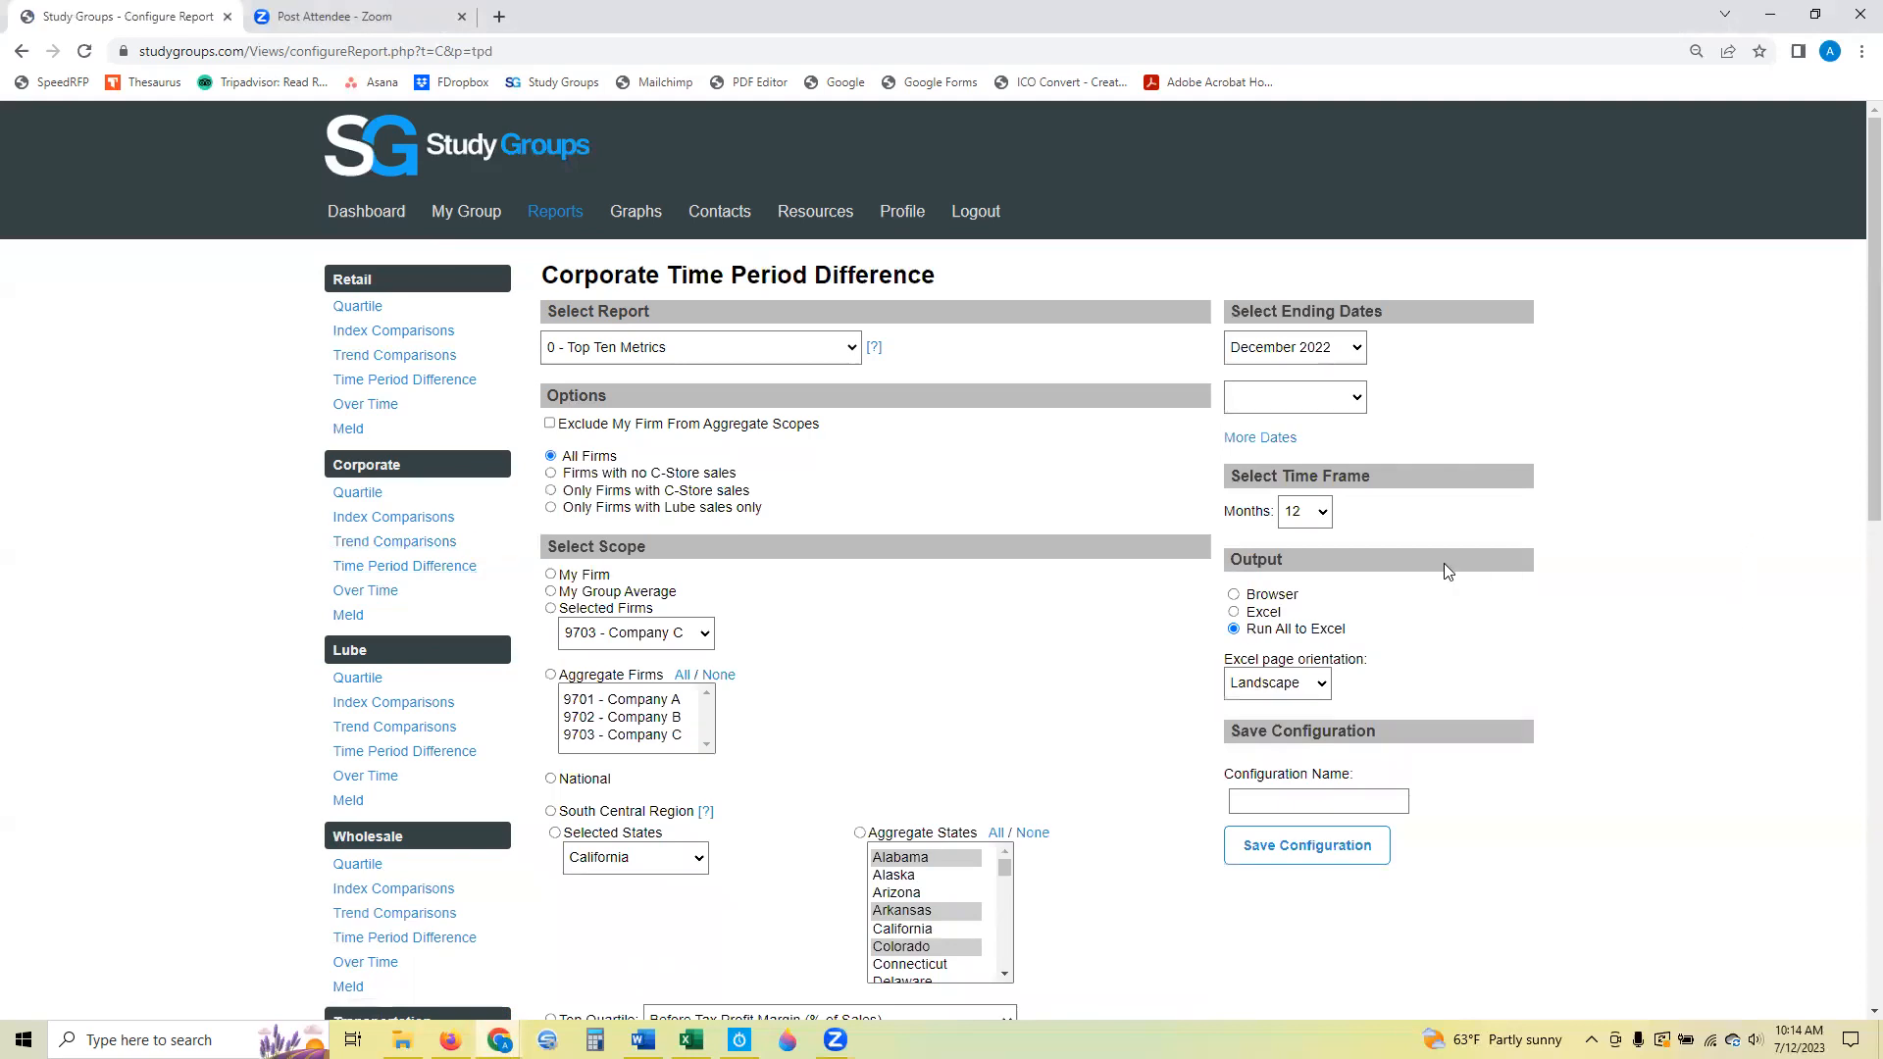
Expand the ending date choices and fill them for a five-year ascending report, December 2018 through December 2022.
left_click(1275, 438)
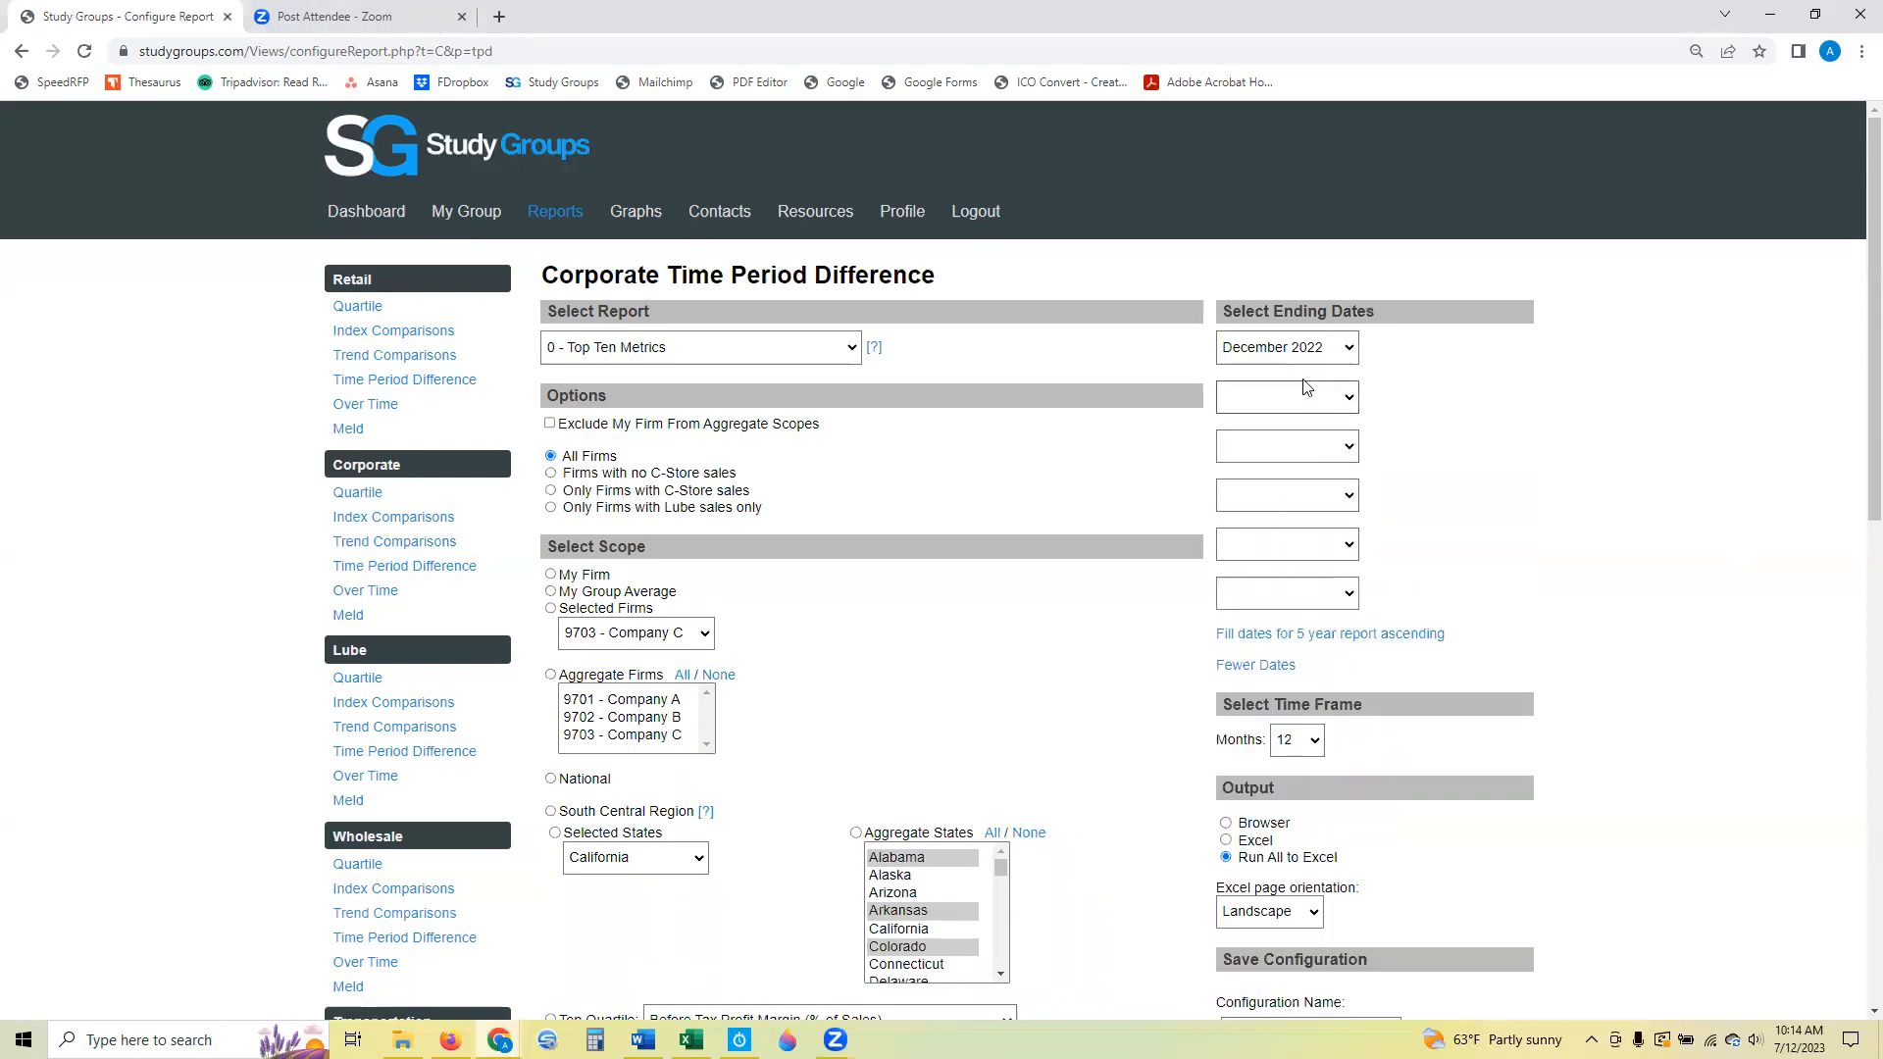
left_click(1356, 640)
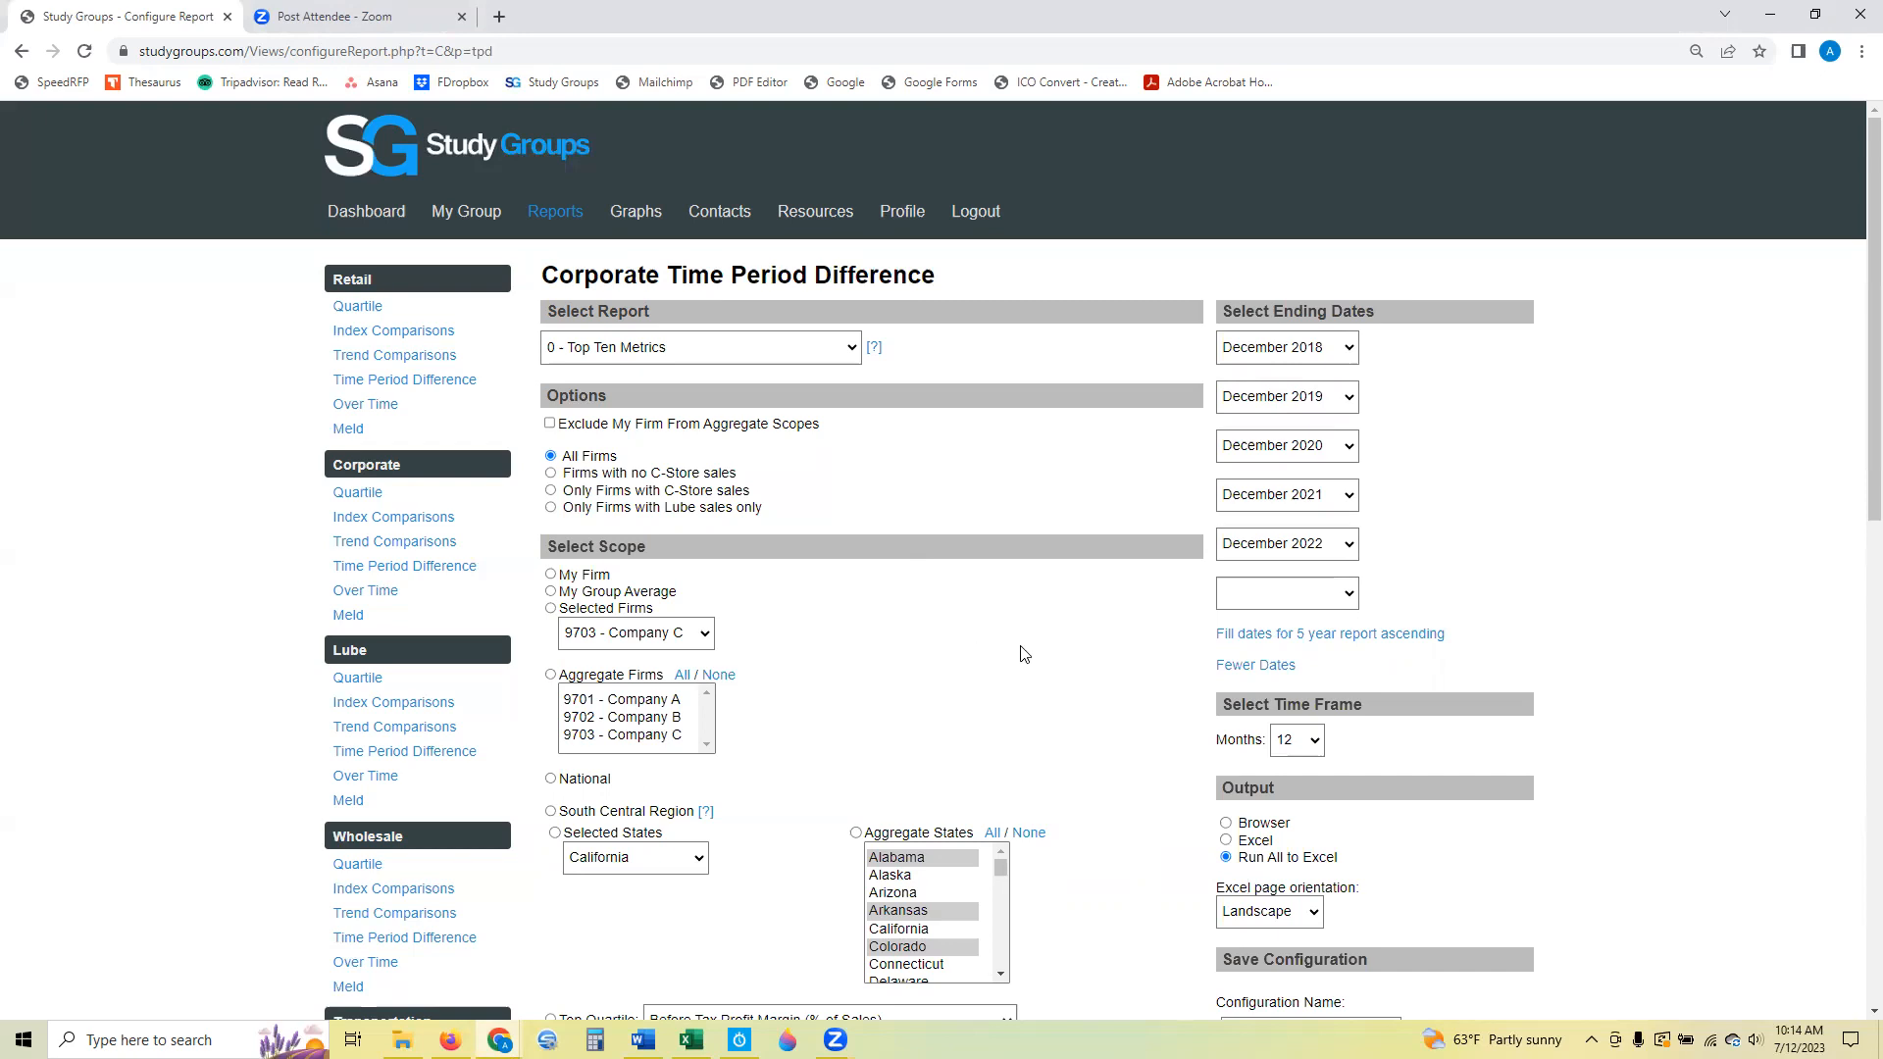
Open the Graphs section, and examine the Gross Profit Margin line on sheet C1 of the results workbook in Excel.
left_click(651, 214)
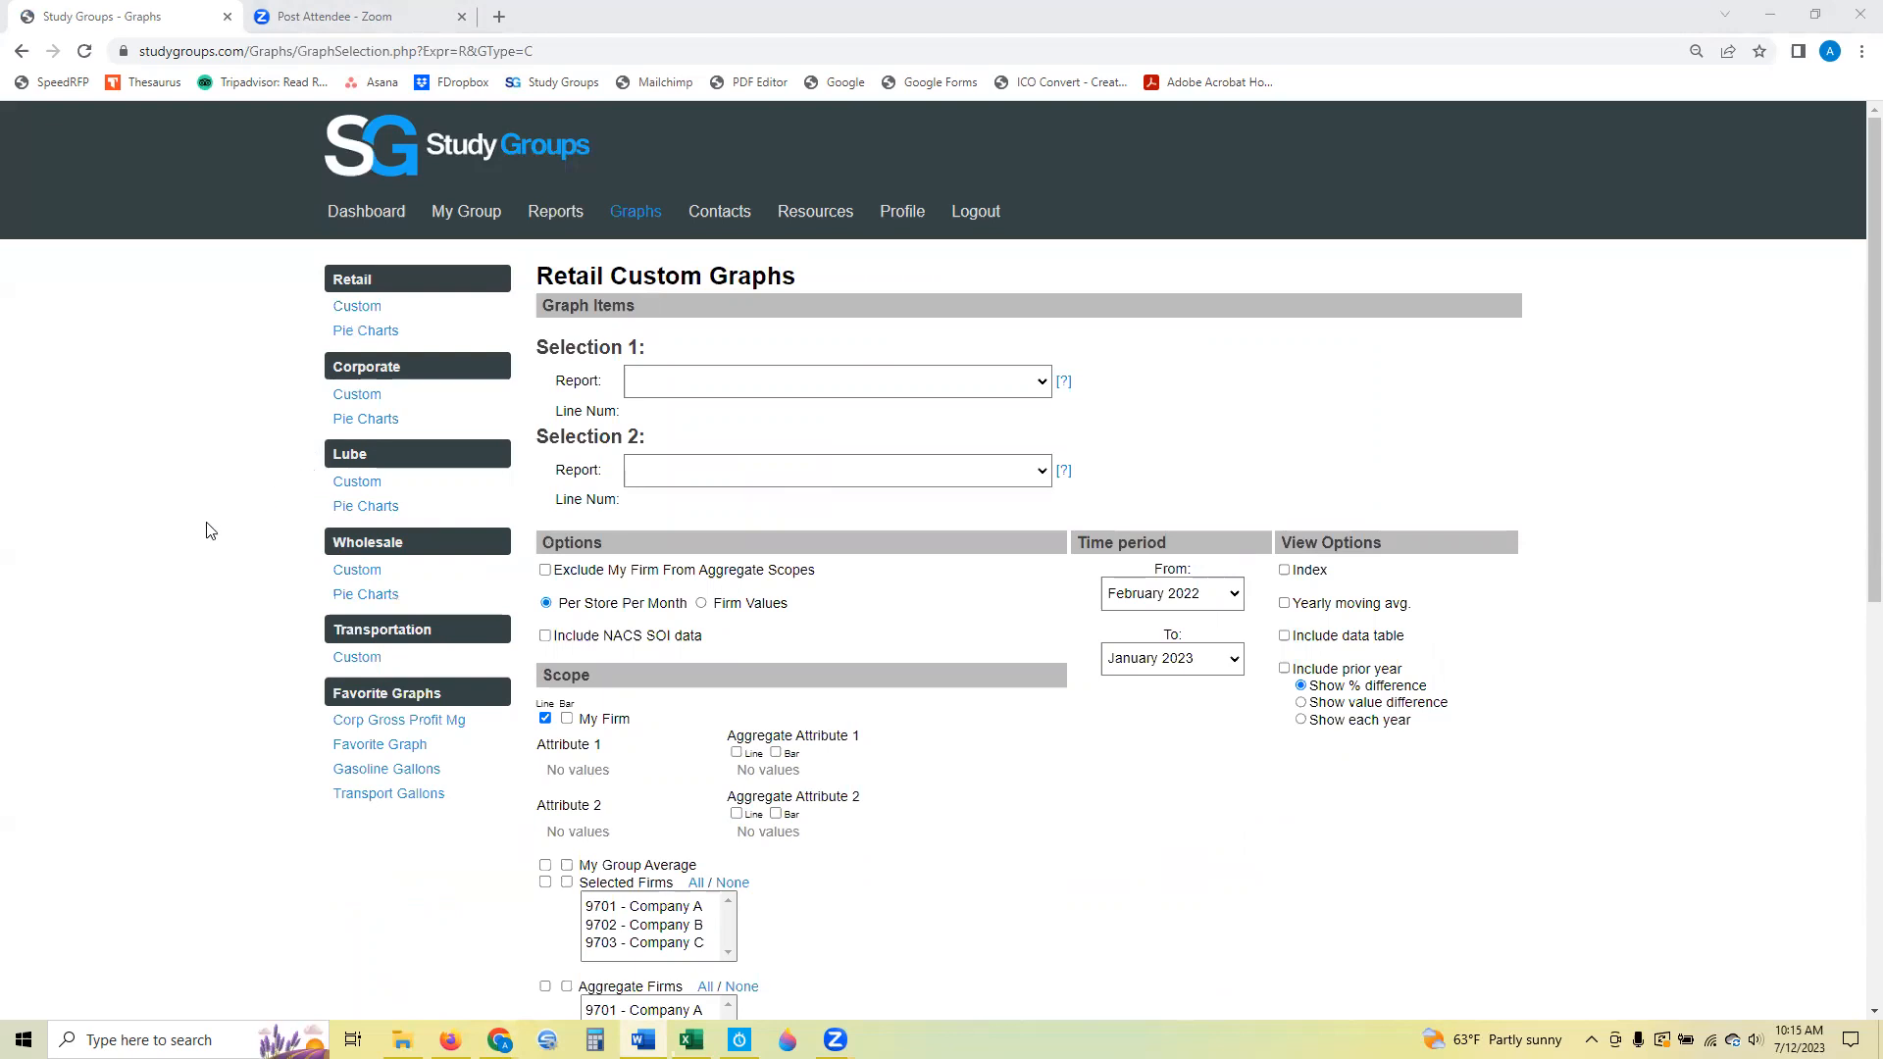
left_click(691, 1039)
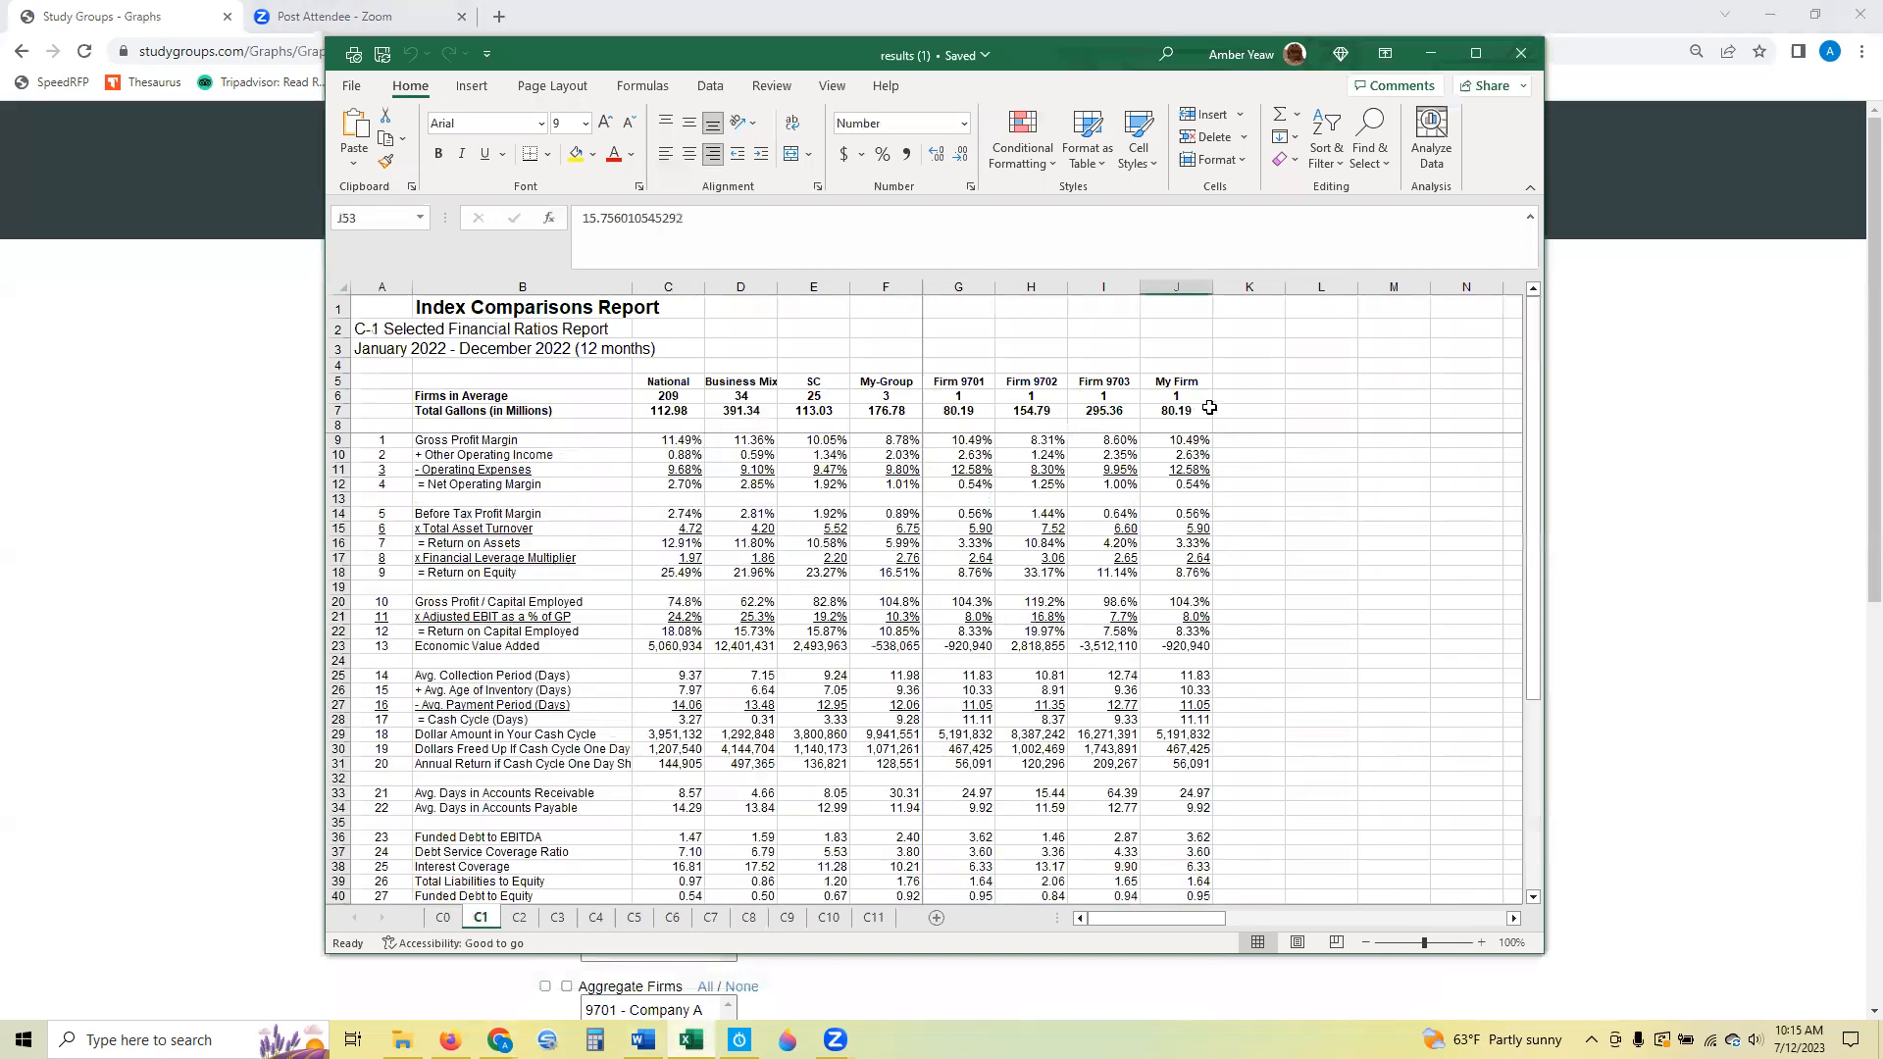
left_click(1197, 443)
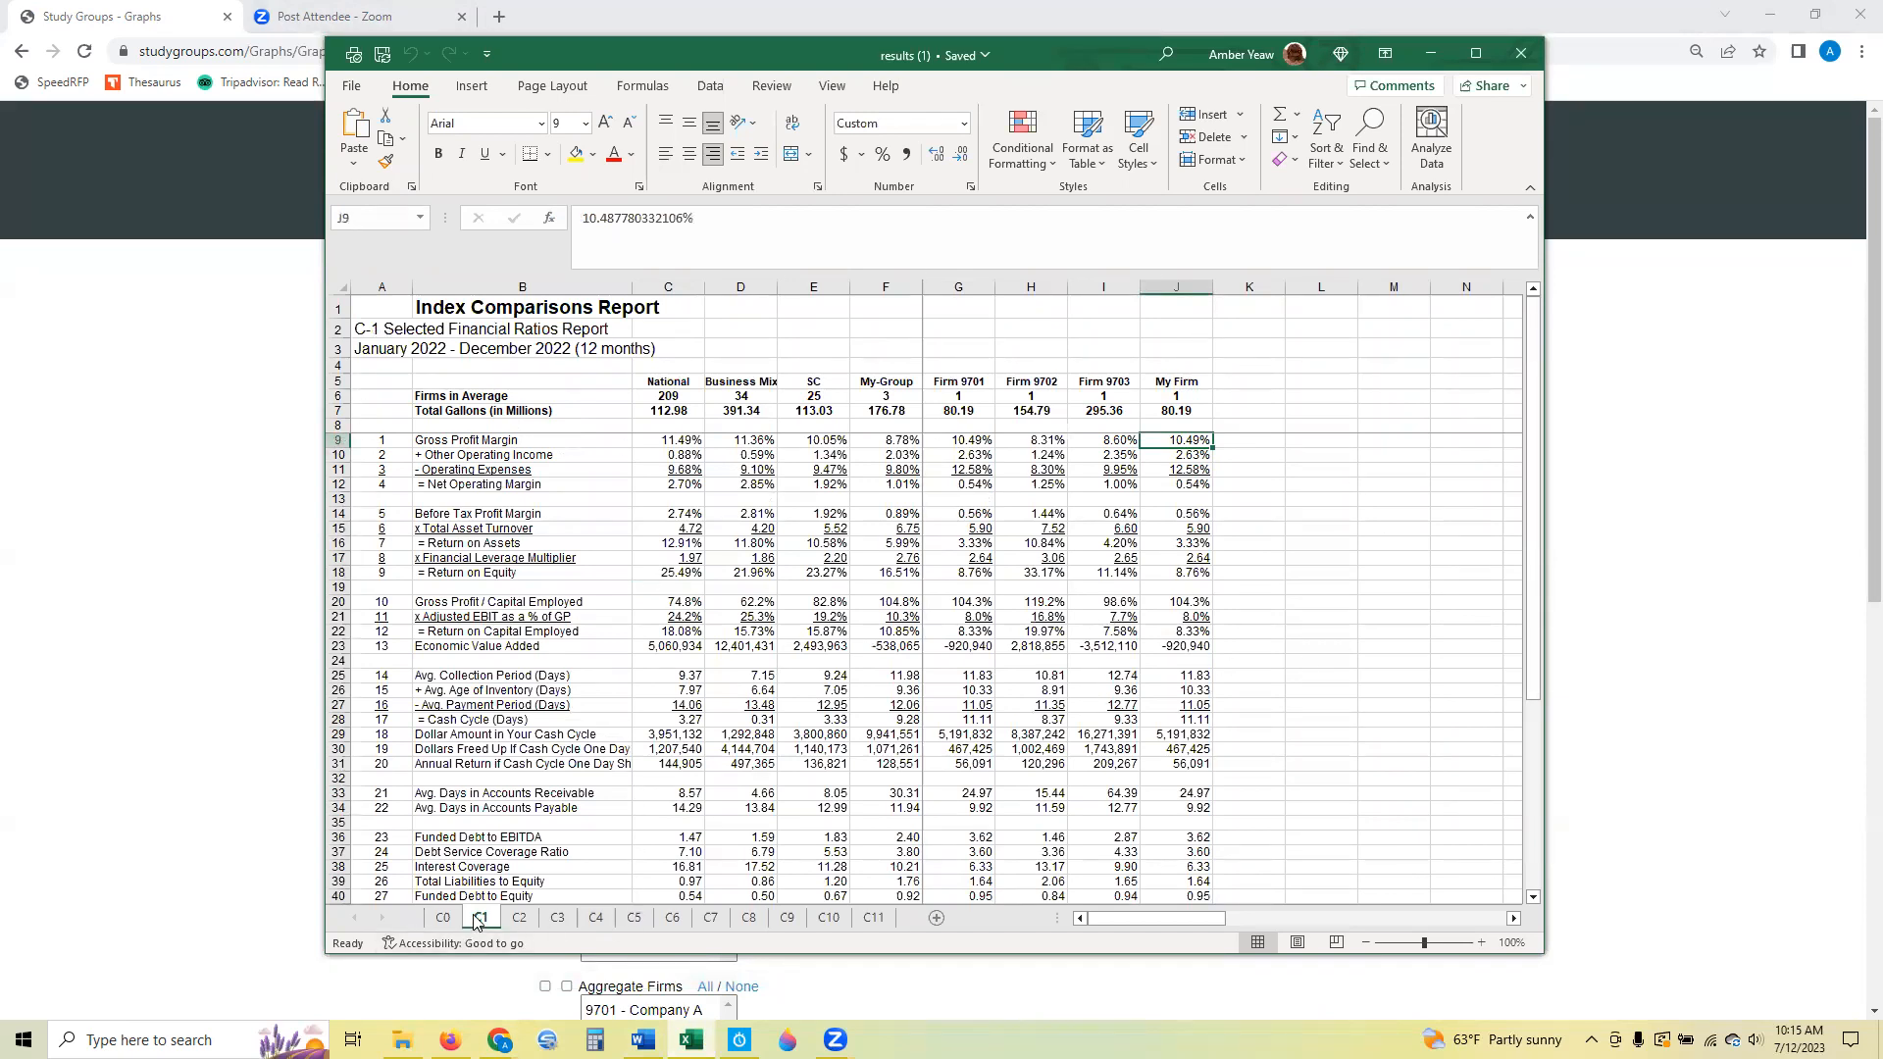
left_click(333, 440)
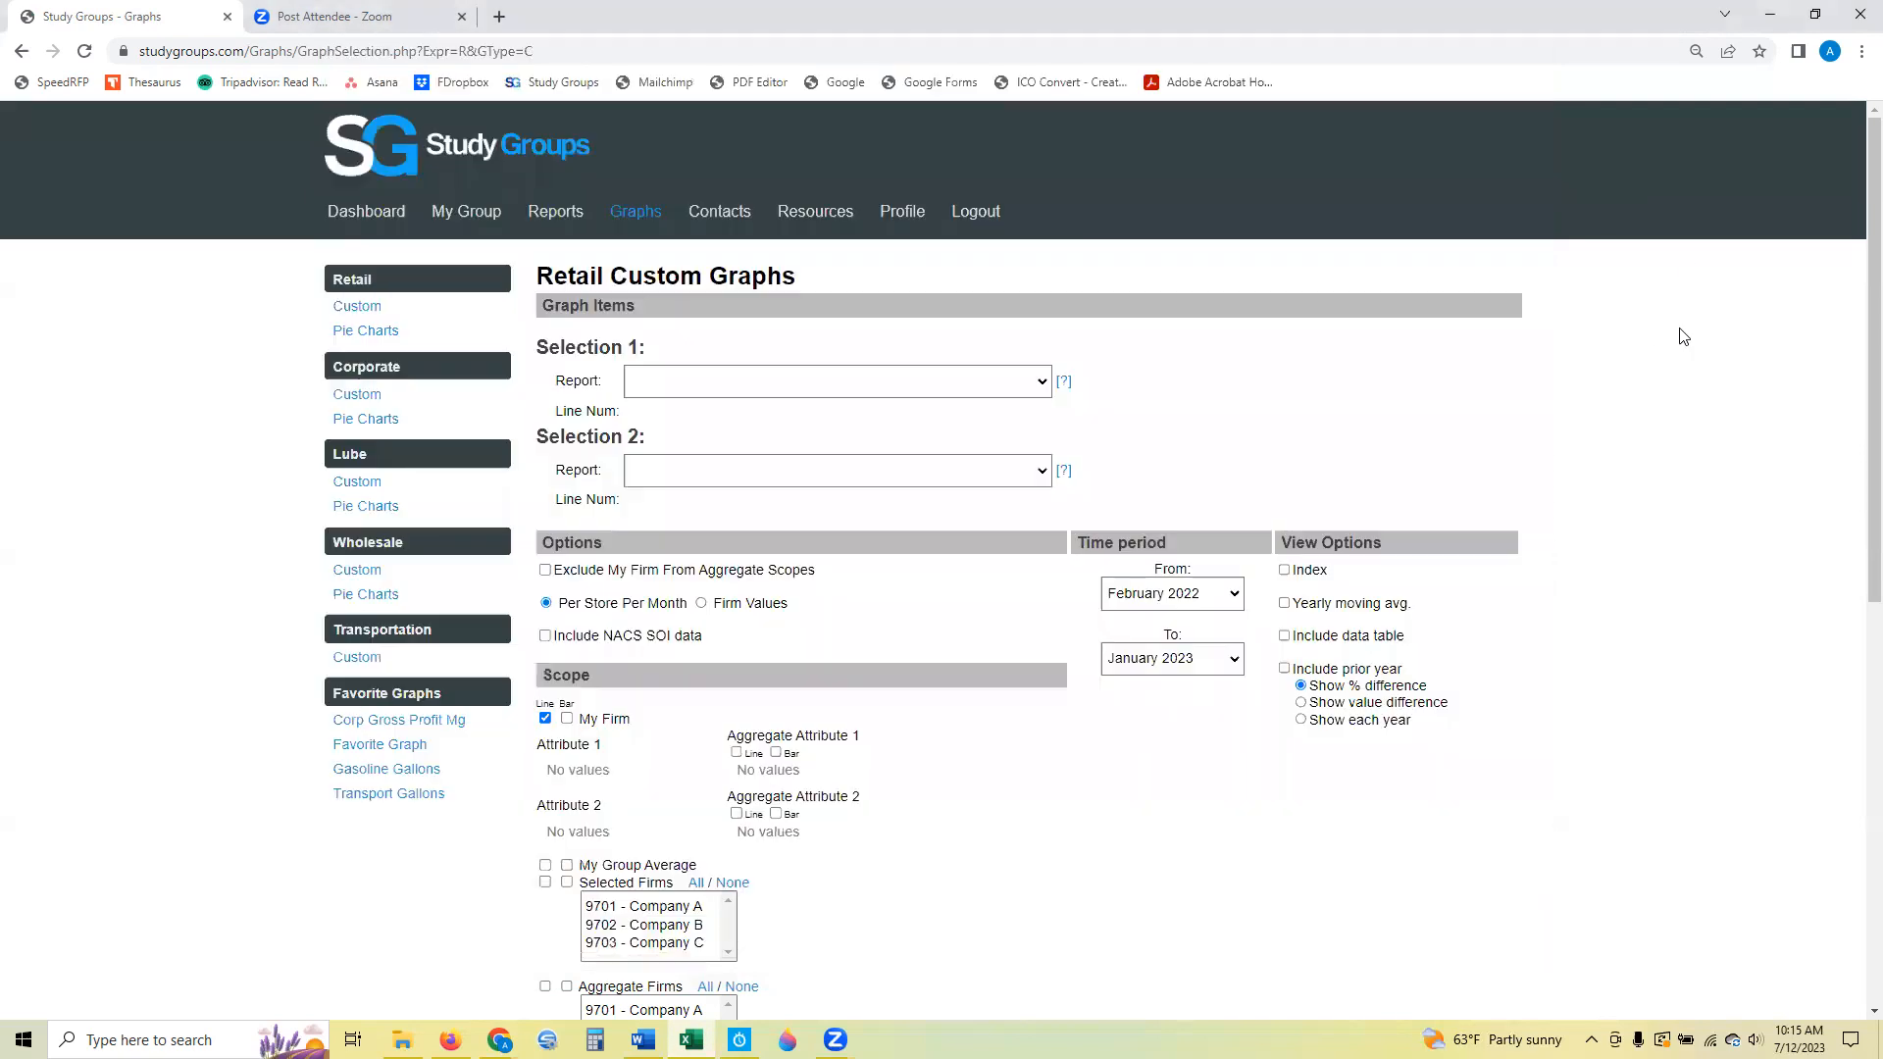
left_click(1672, 334)
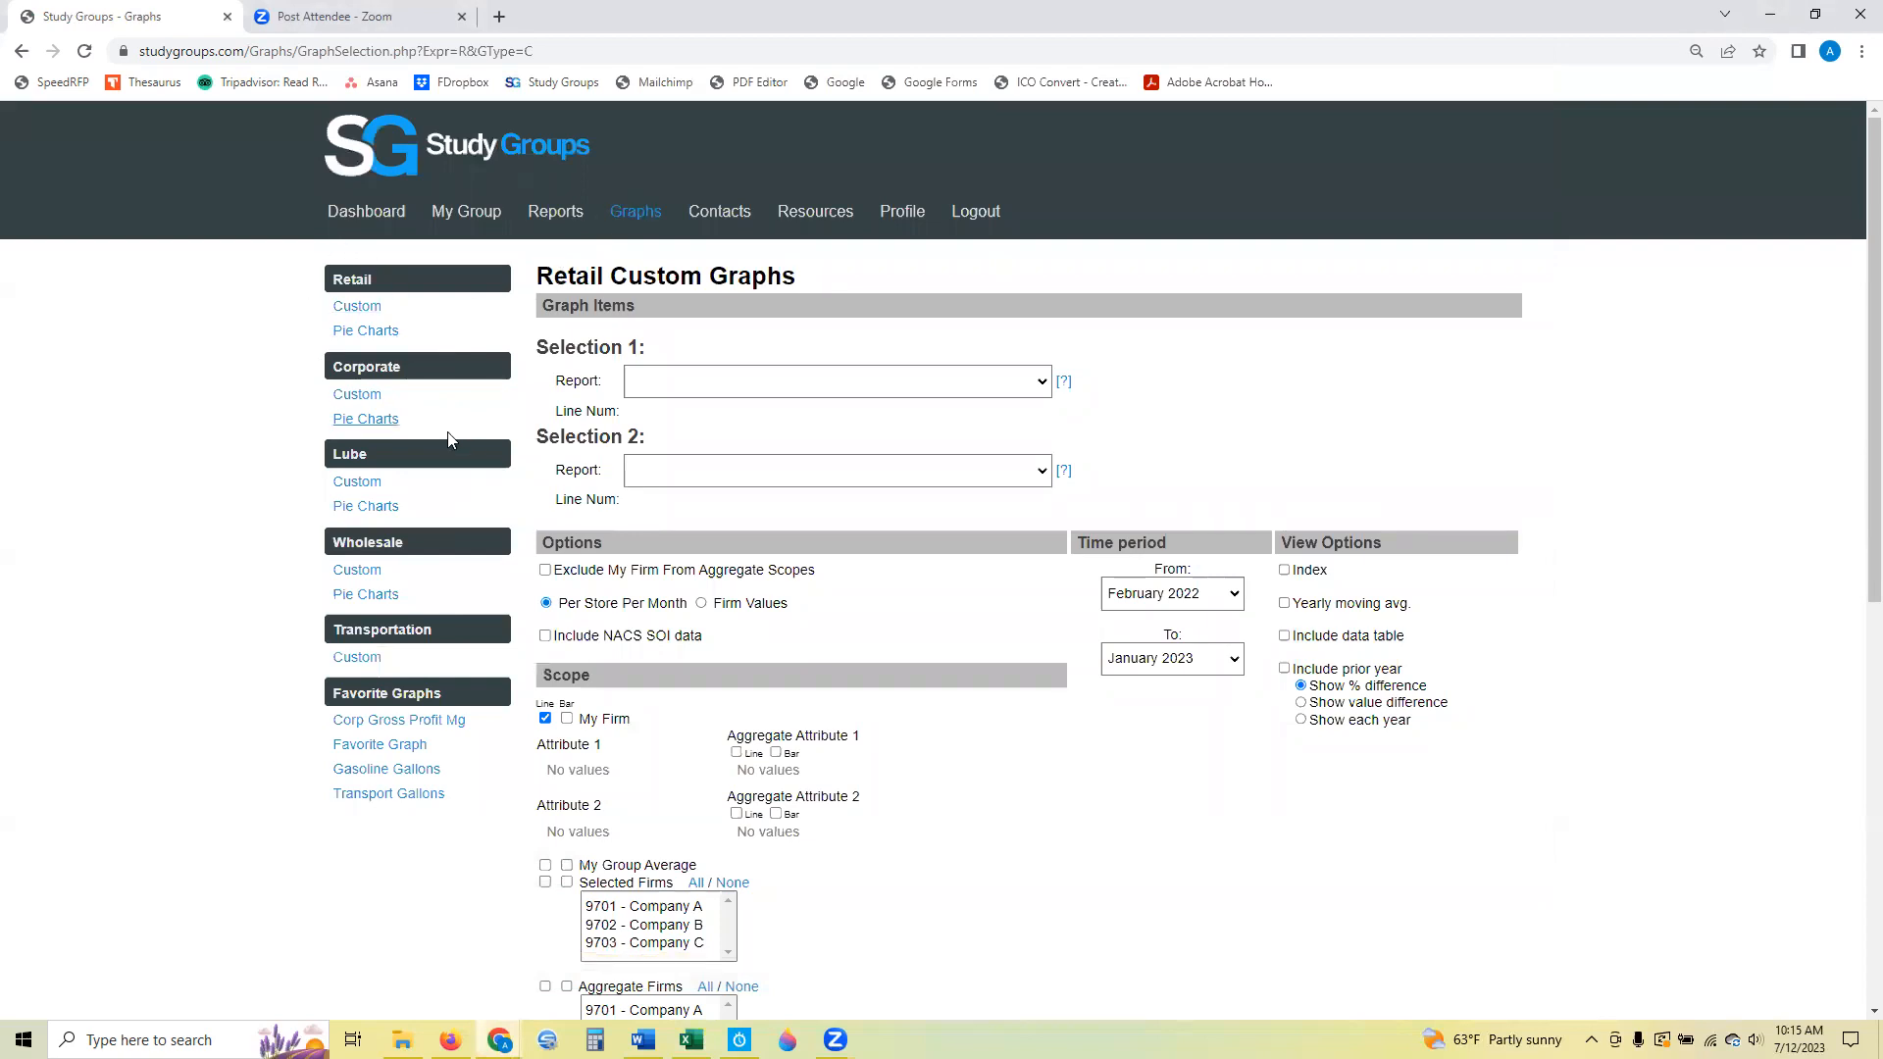
Open Corporate Custom Graphs and set Selection 1 to the Selected Financial Ratios Report, line 1 - Gross Profit Margin (% of Sales).
left_click(365, 403)
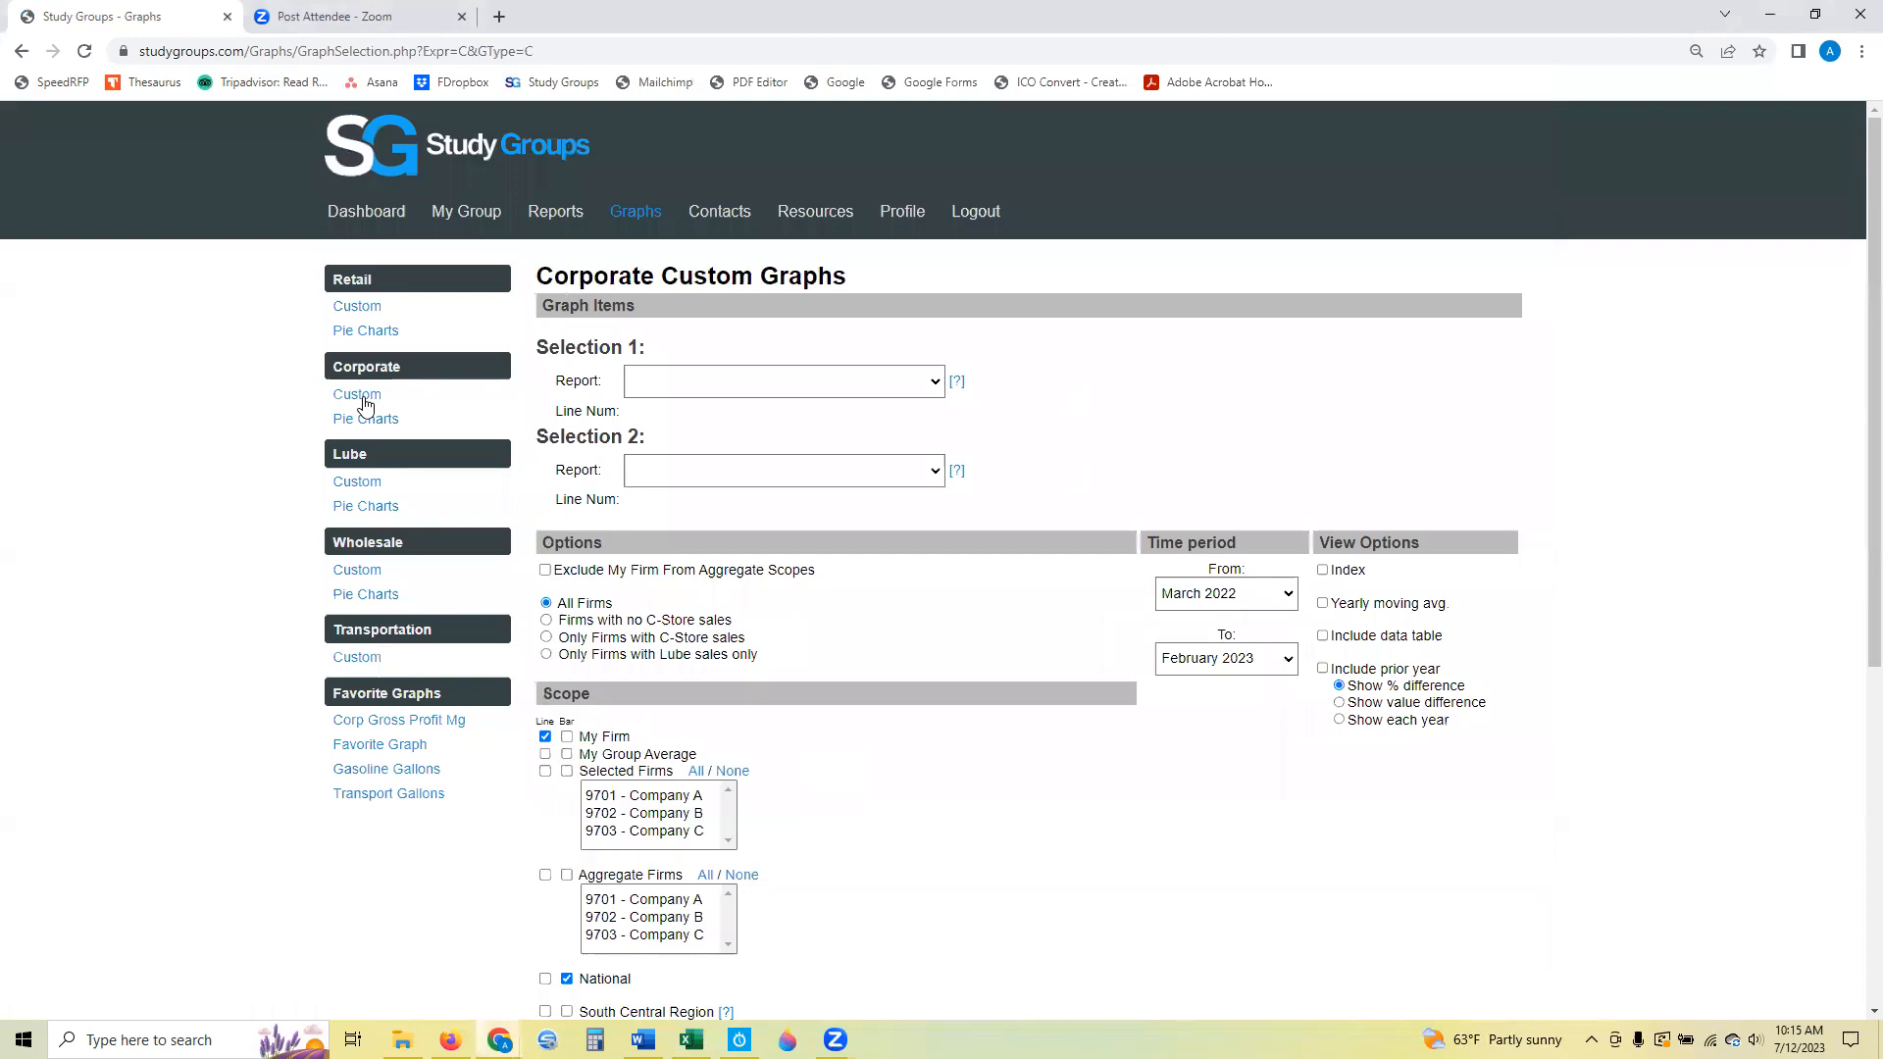
left_click(789, 385)
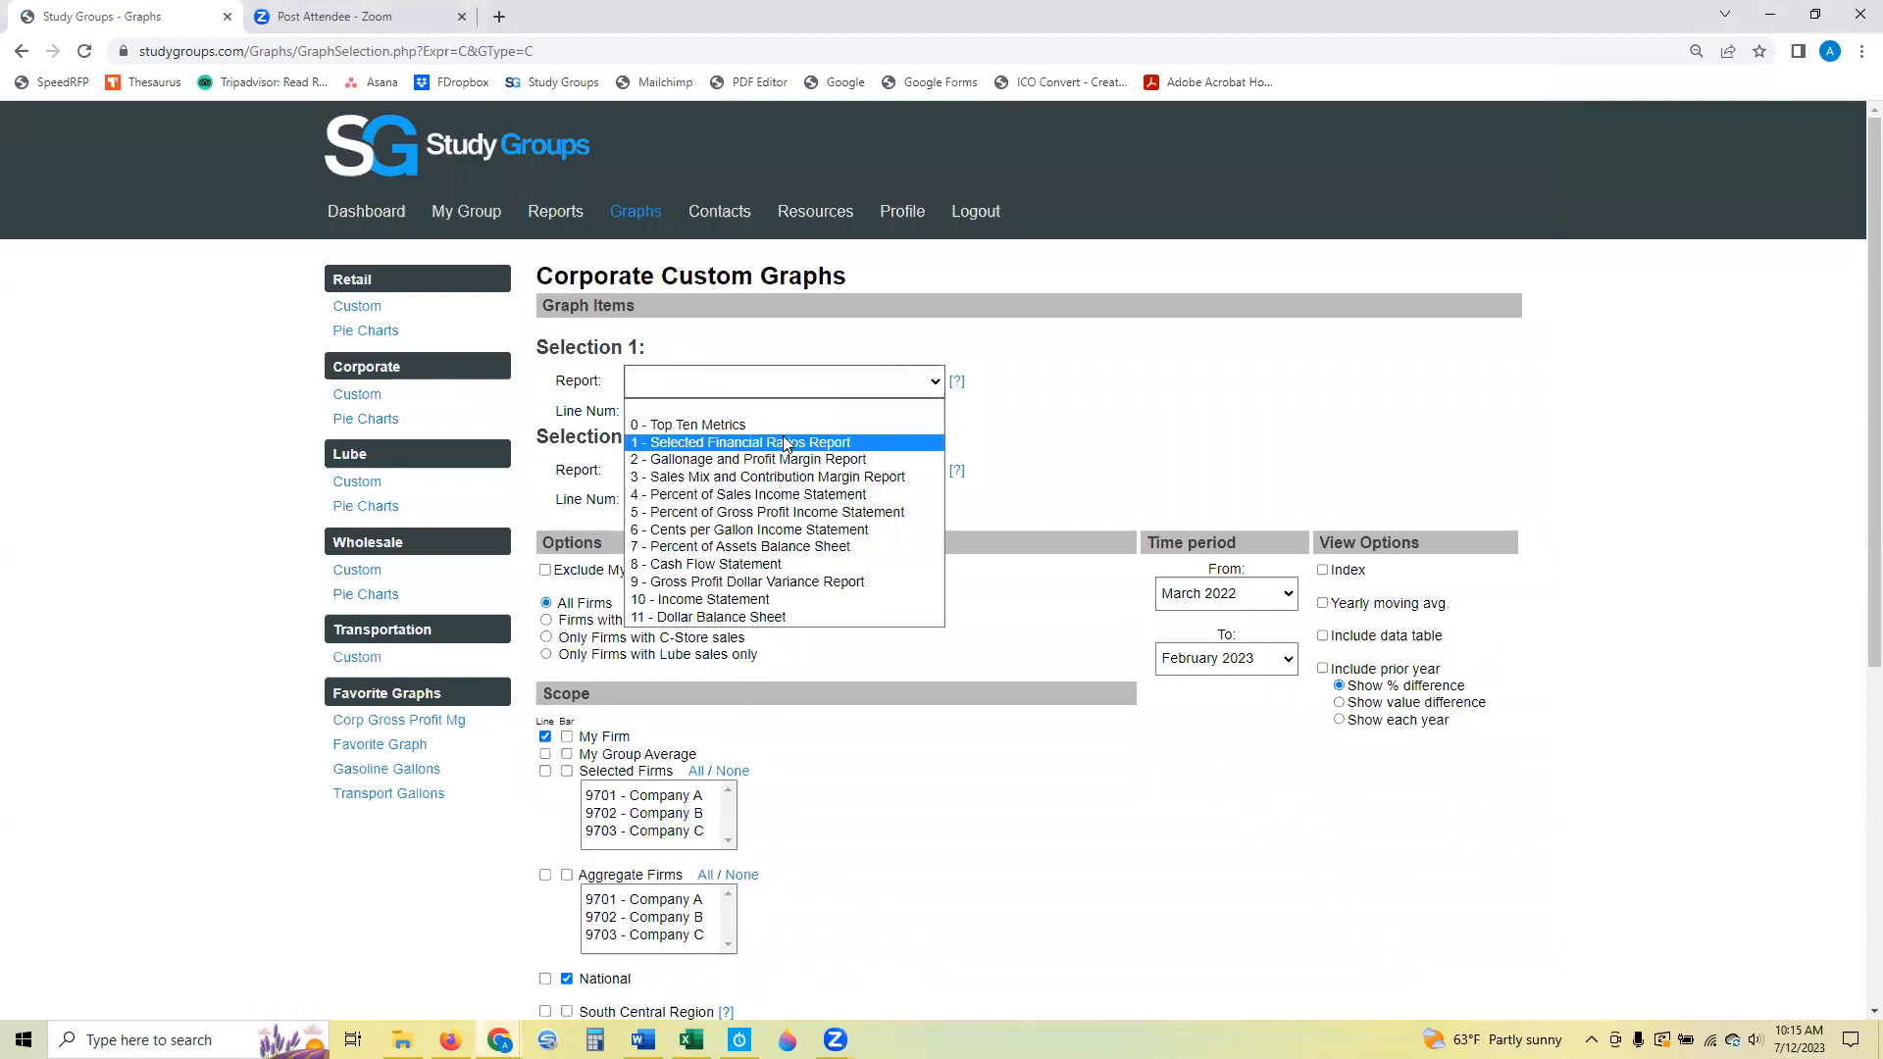
left_click(784, 445)
left_click(785, 428)
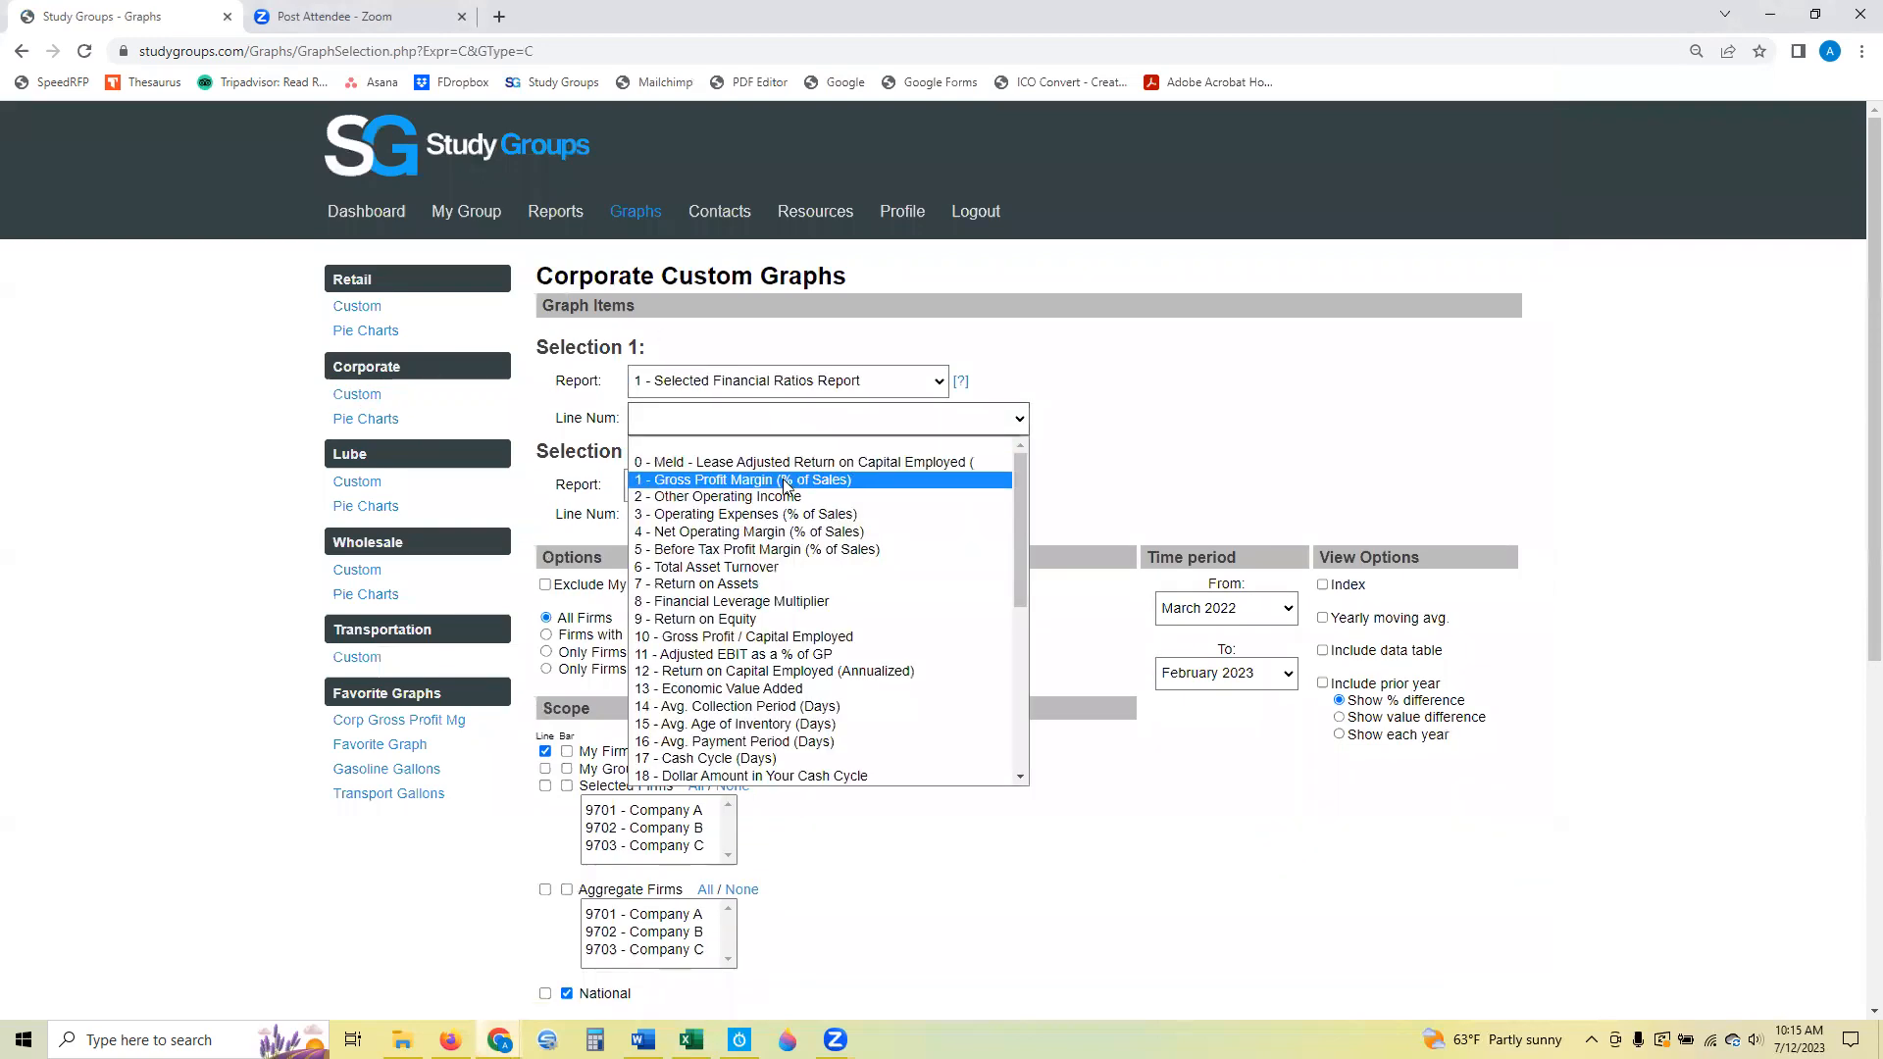
left_click(785, 481)
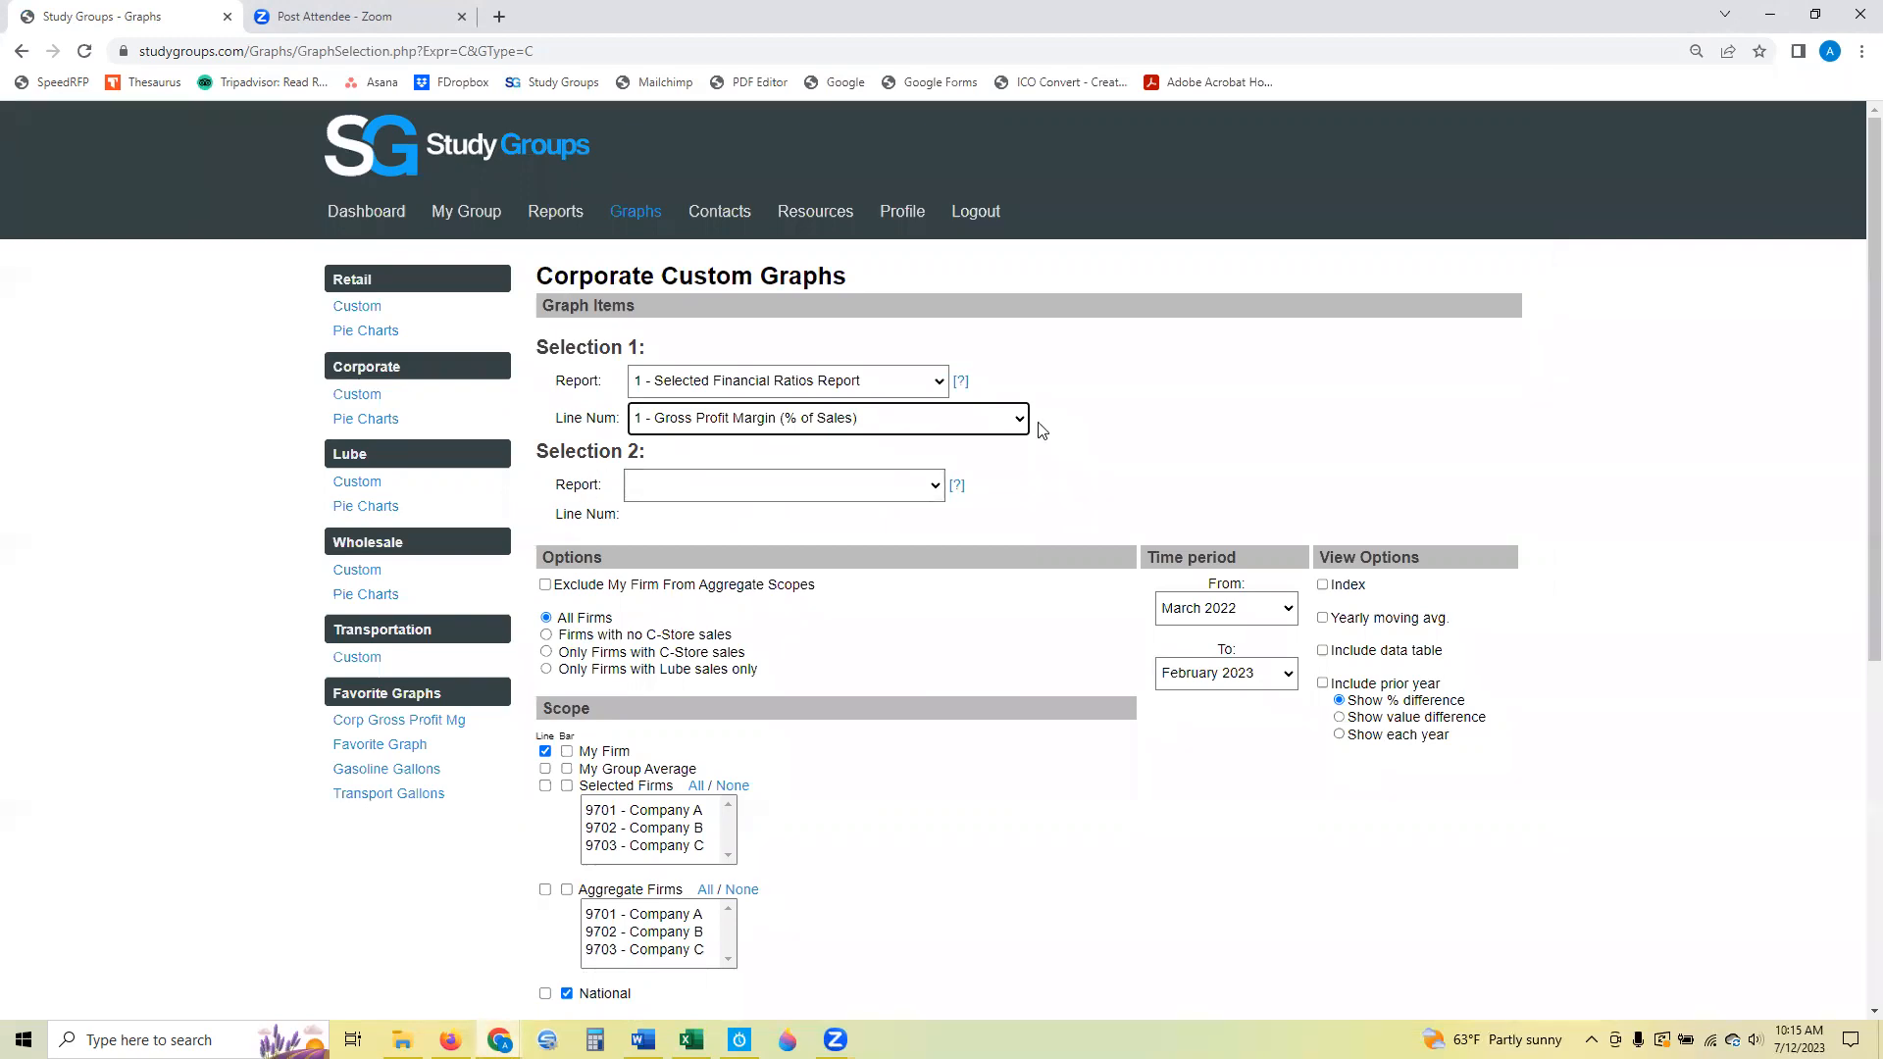
Set the graph's time period from December 2022 to December 2021.
left_click(1254, 625)
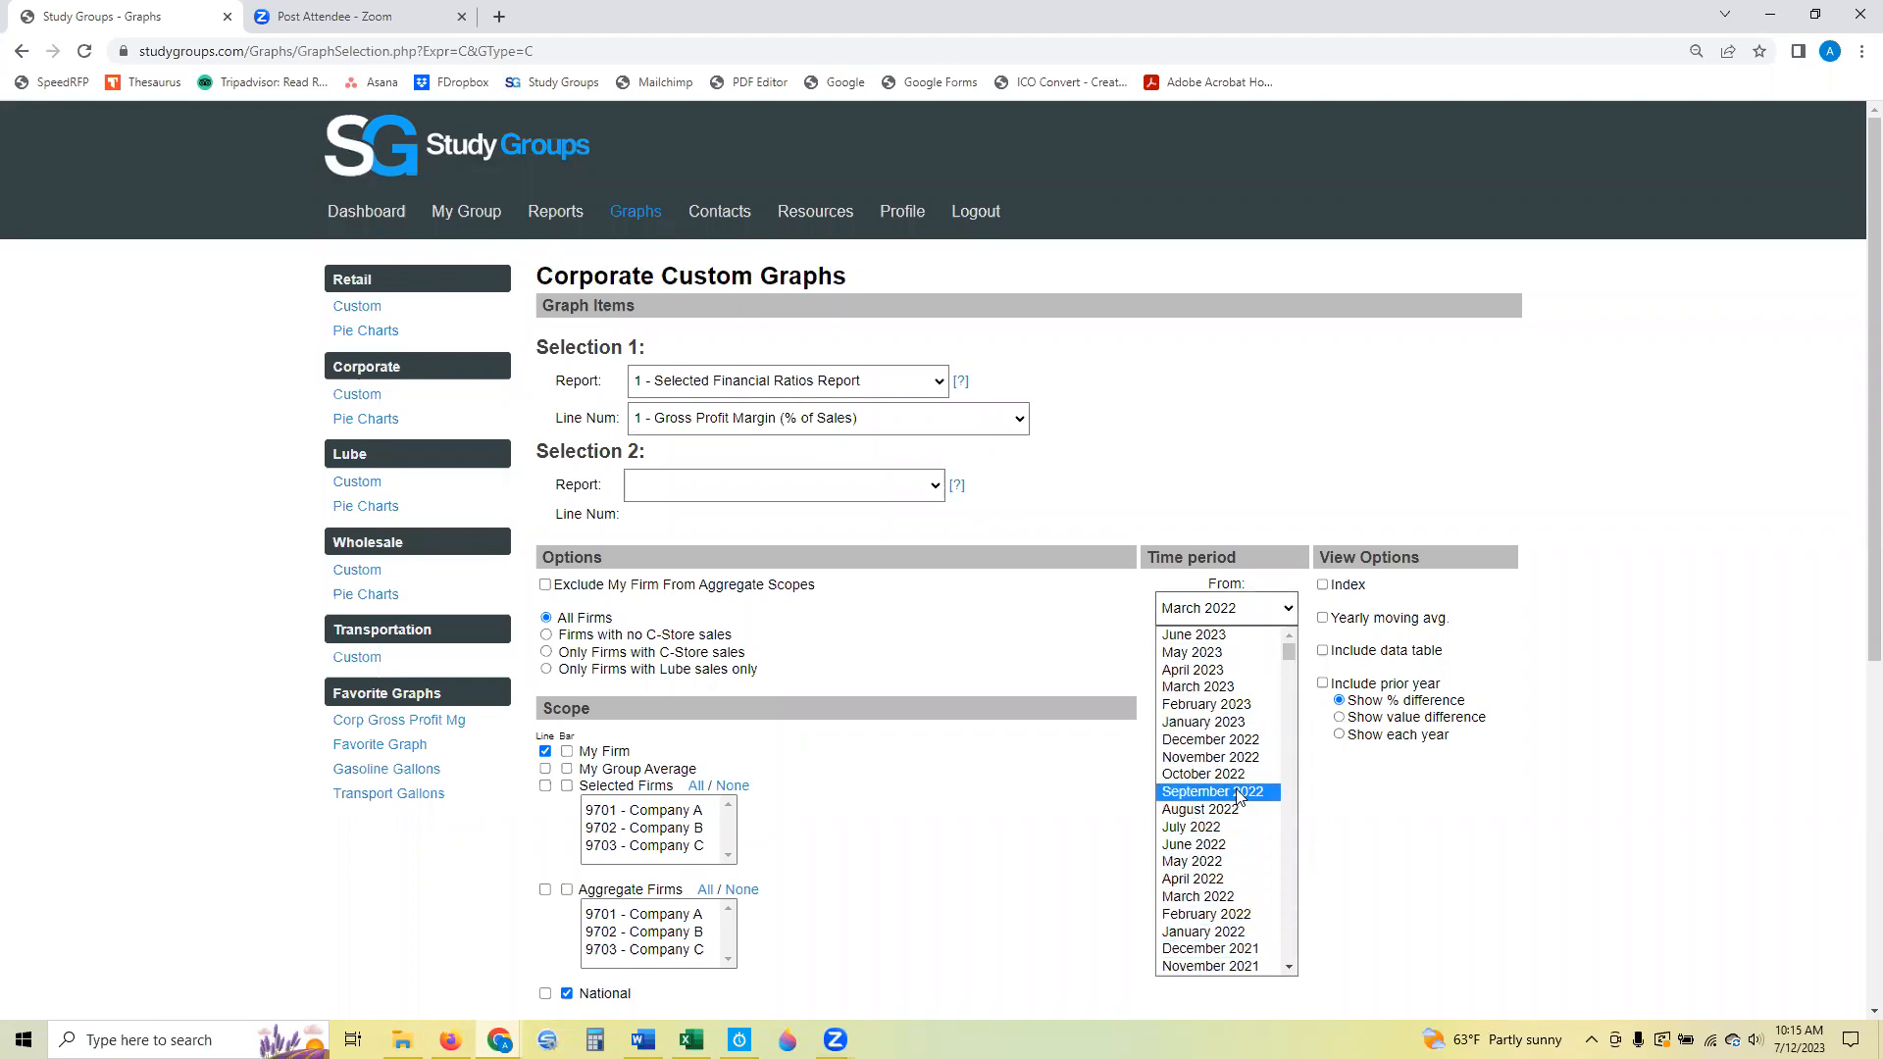
left_click(1237, 741)
left_click(1237, 675)
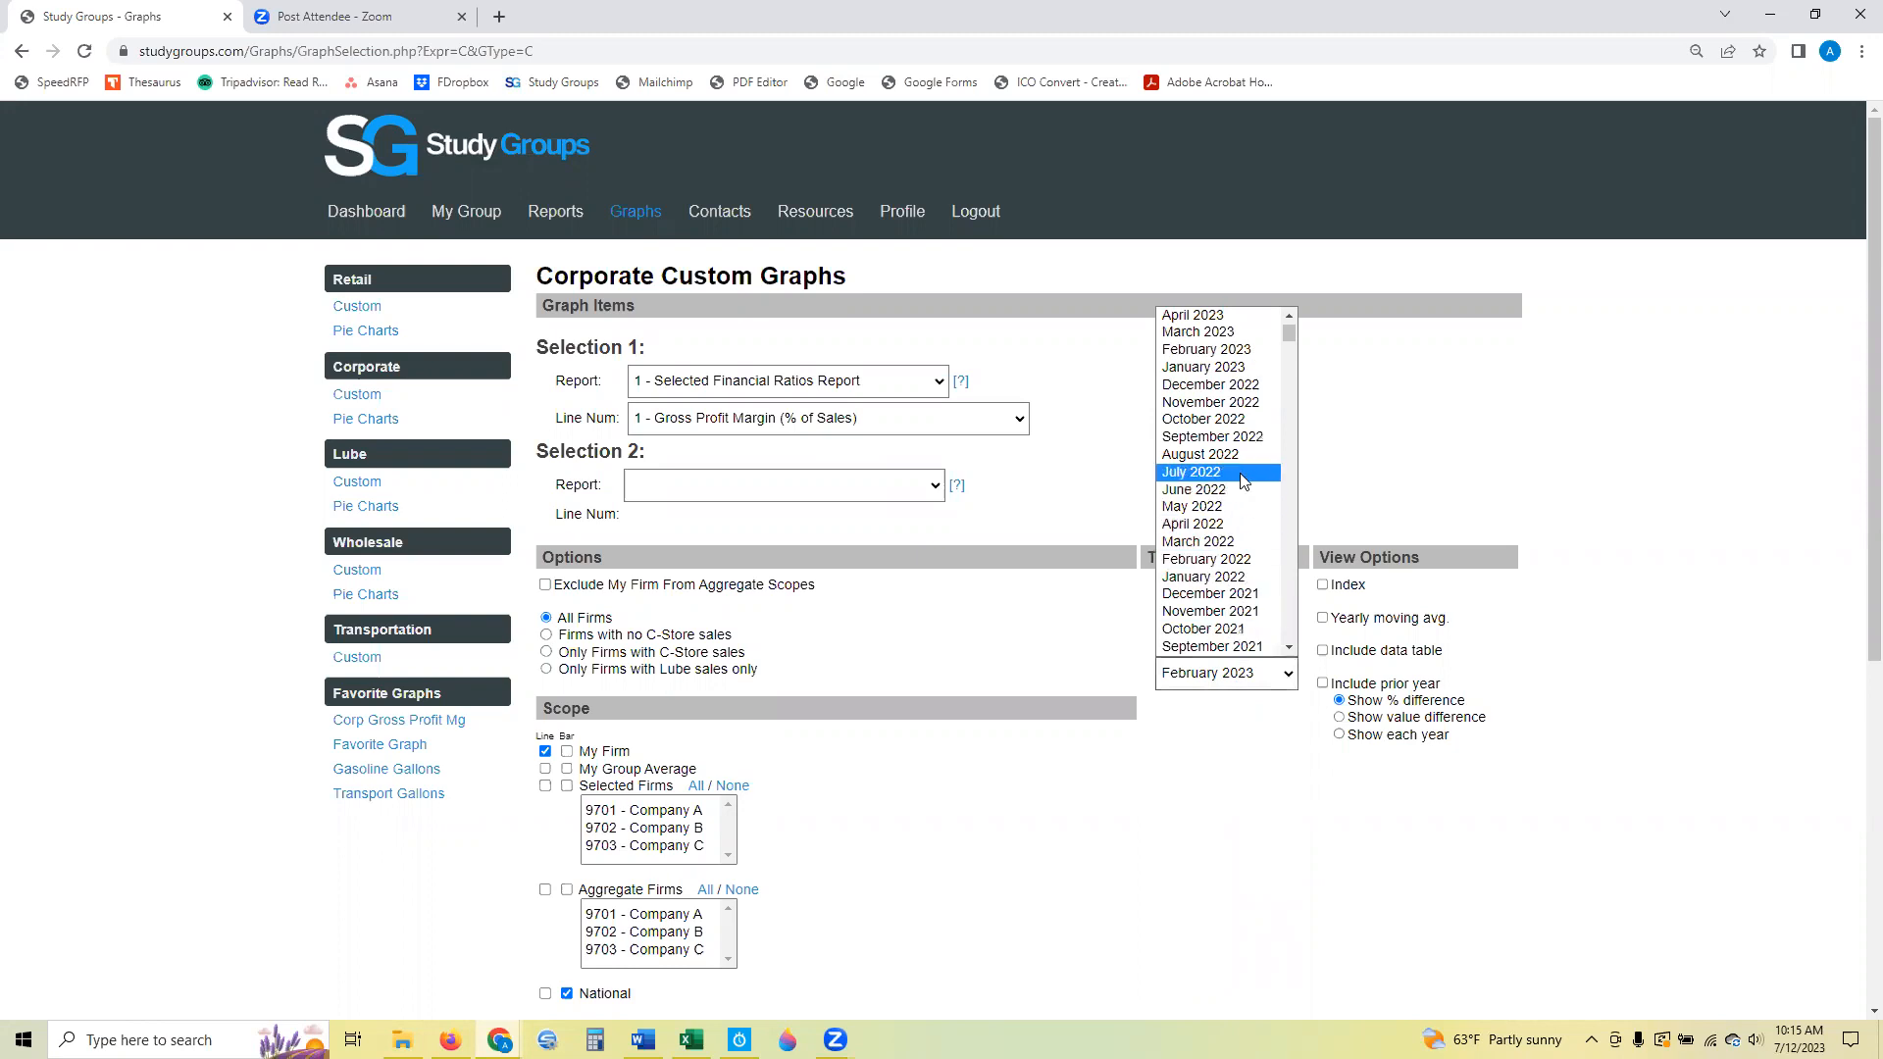
left_click(1238, 593)
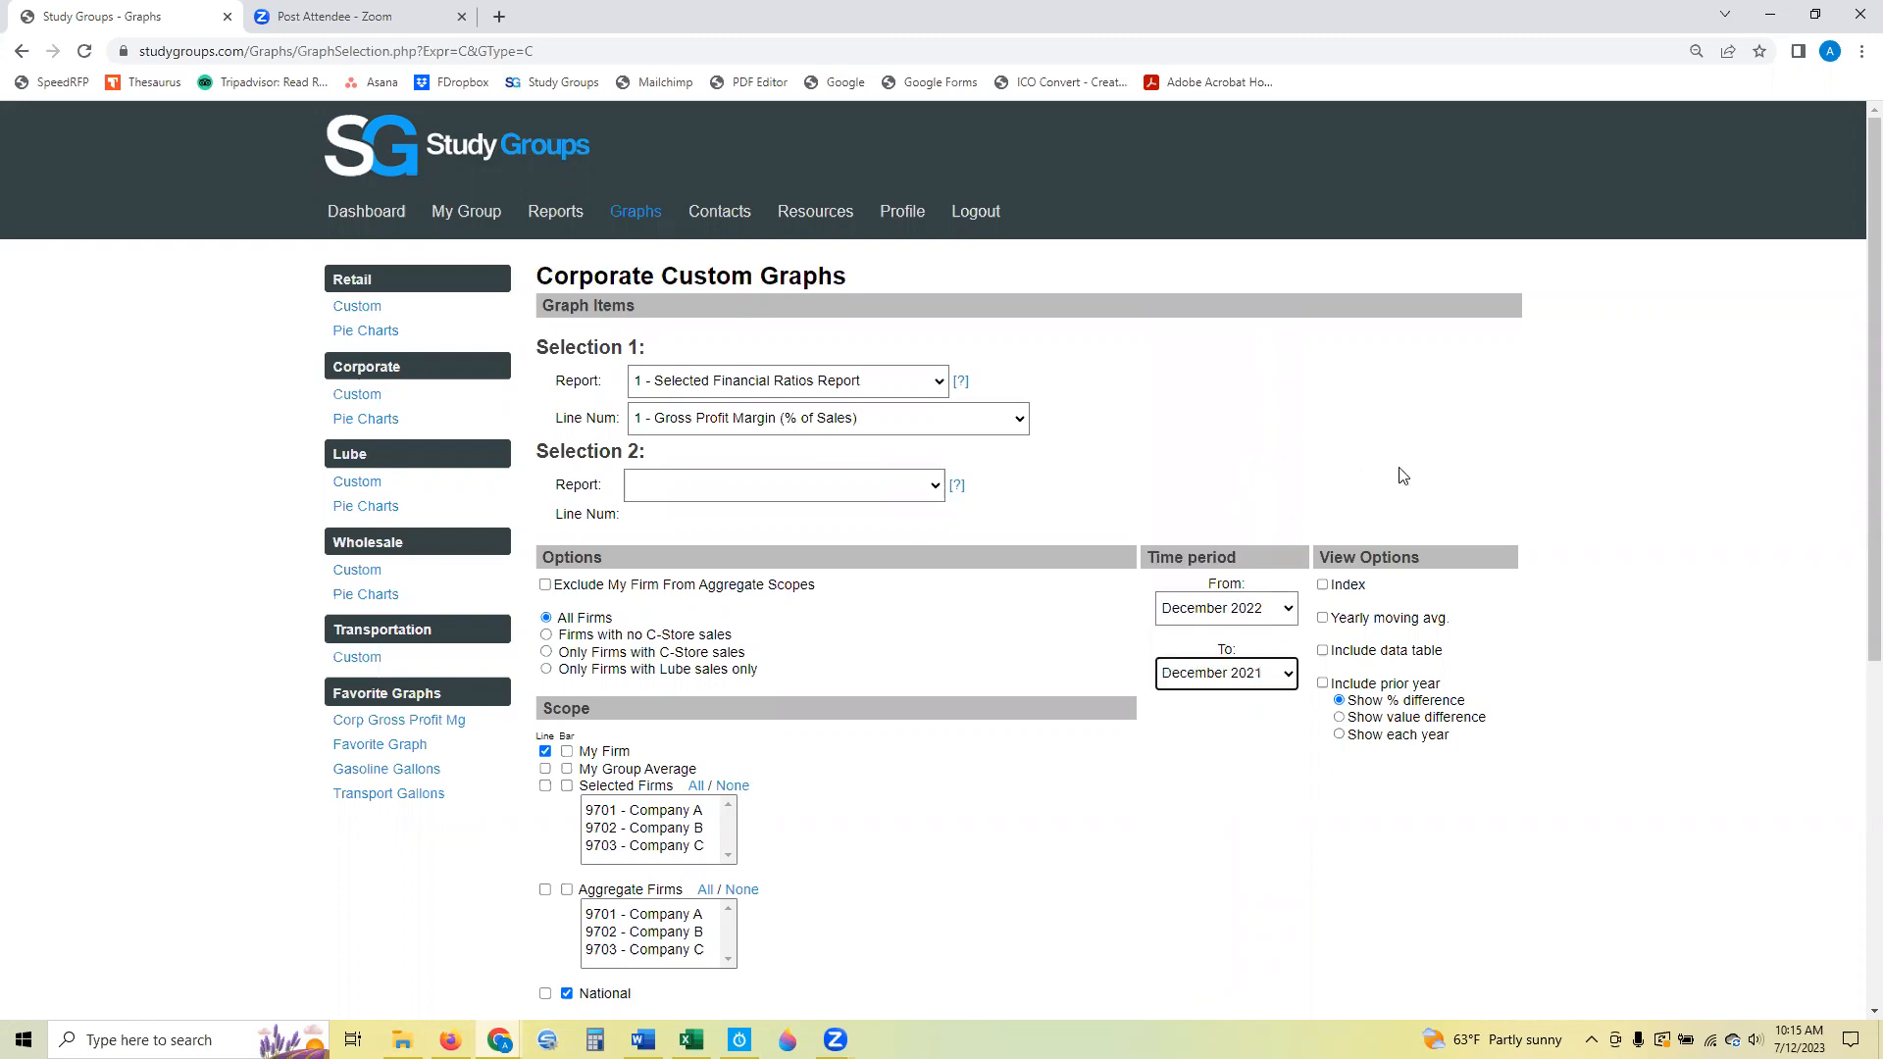
left_click(1472, 441)
Add My Group Average, all Selected Firms and National to the graph scope as lines.
scroll(922, 755, "down", 2)
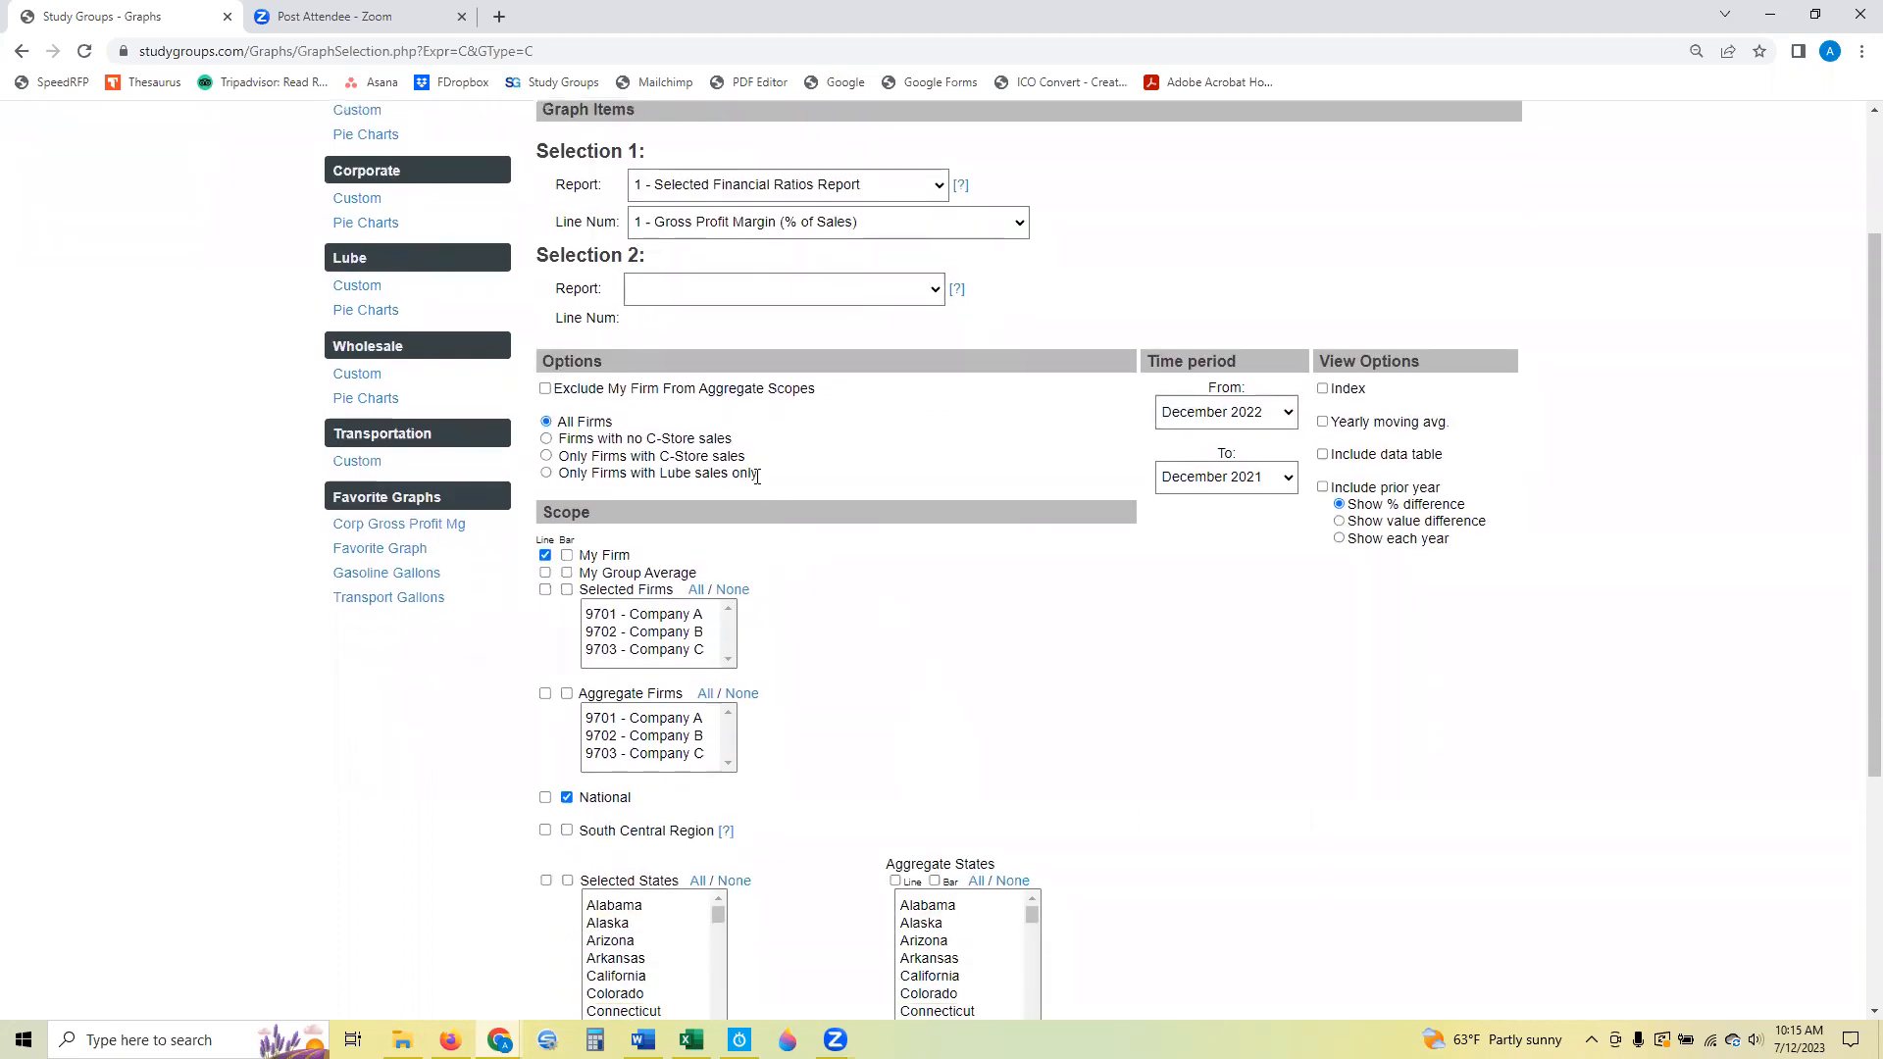
left_click(545, 574)
left_click(545, 590)
left_click(696, 589)
left_click(546, 798)
scroll(981, 726, "down", 2)
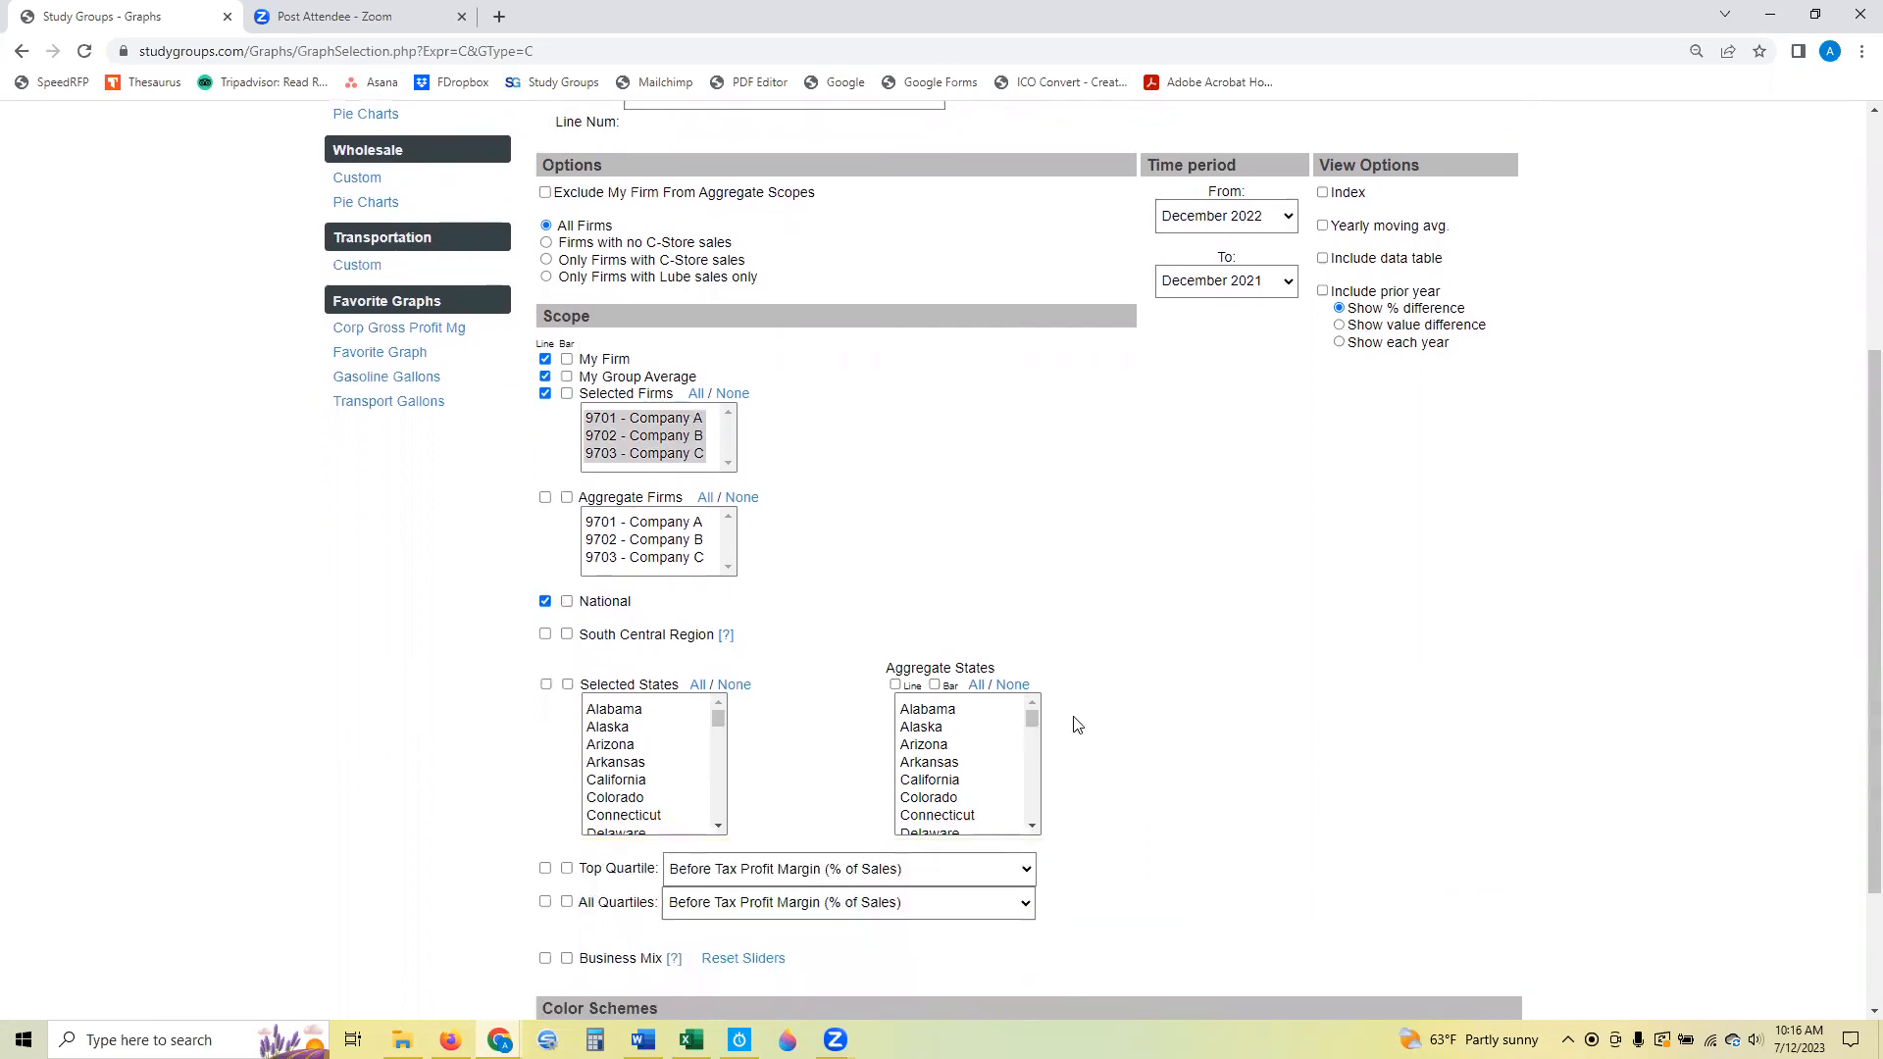
Create the graph with the yearly moving average enabled and the Excel Style color scheme.
scroll(1077, 724, "down", 1)
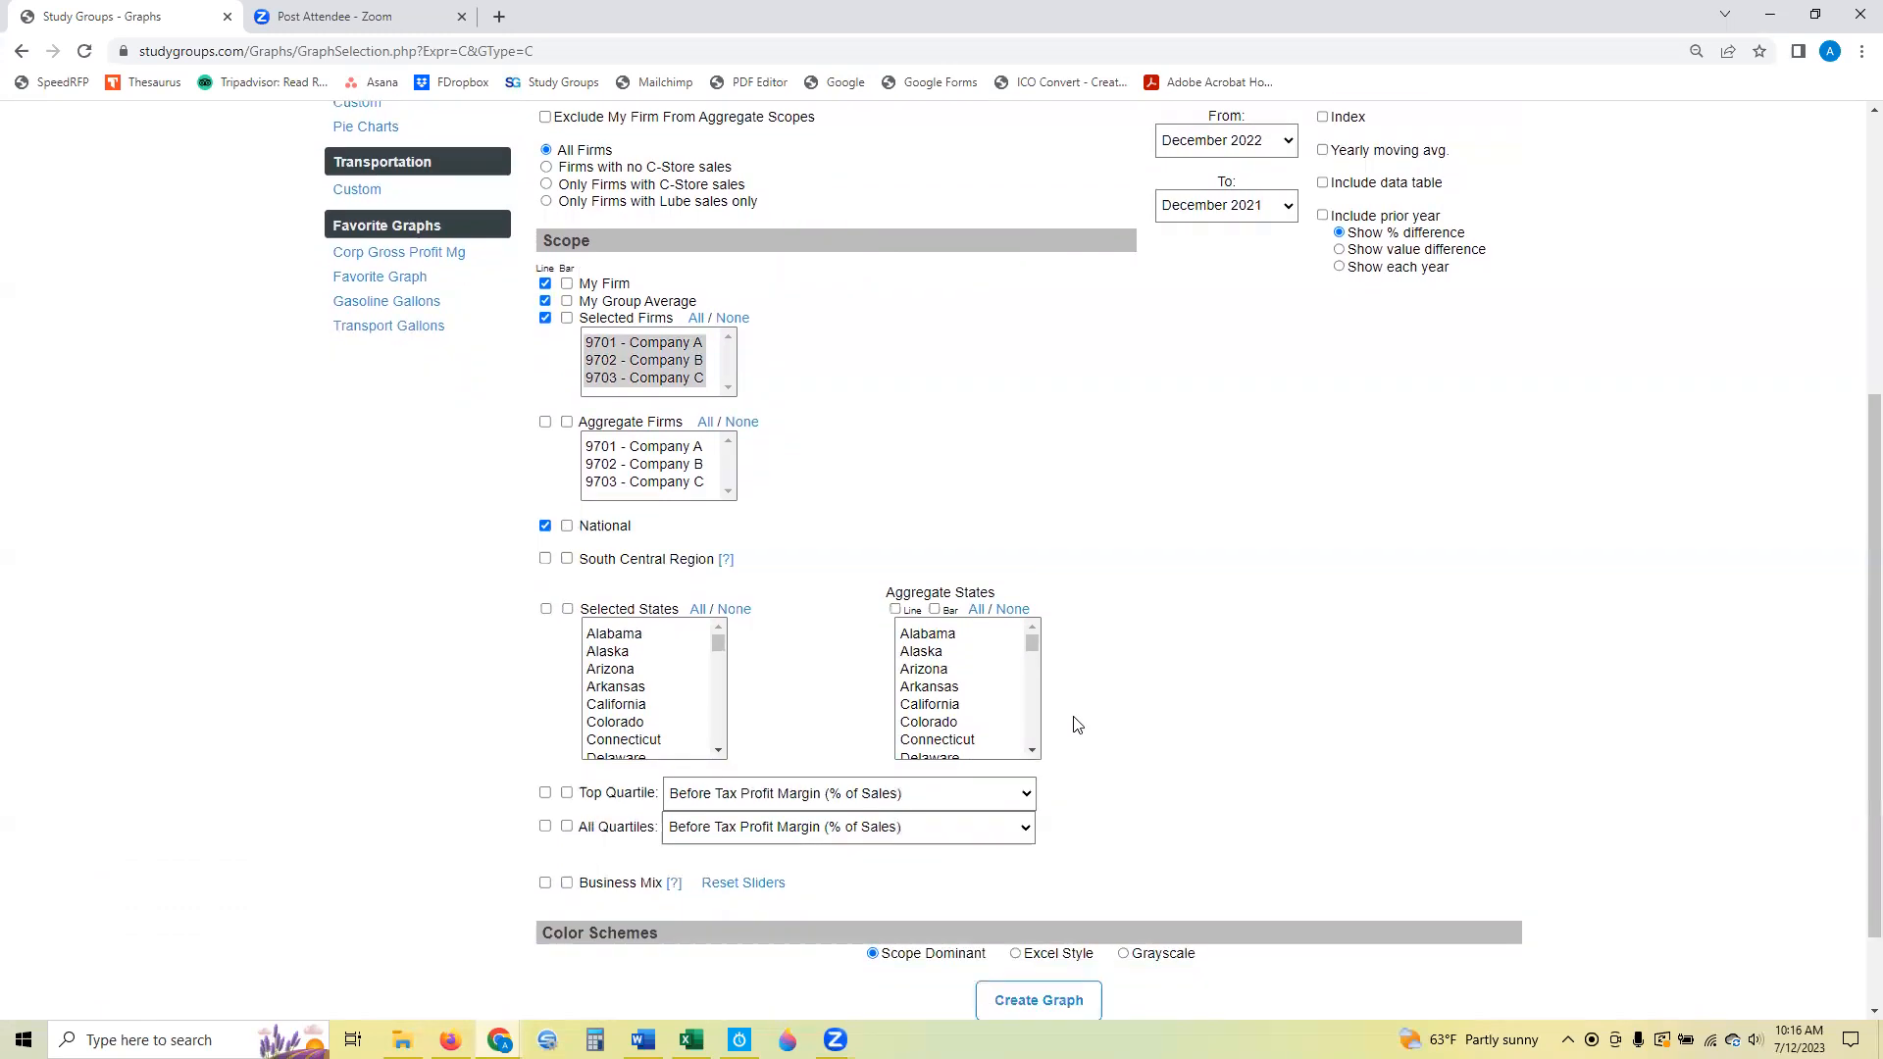
scroll(1077, 724, "up", 4)
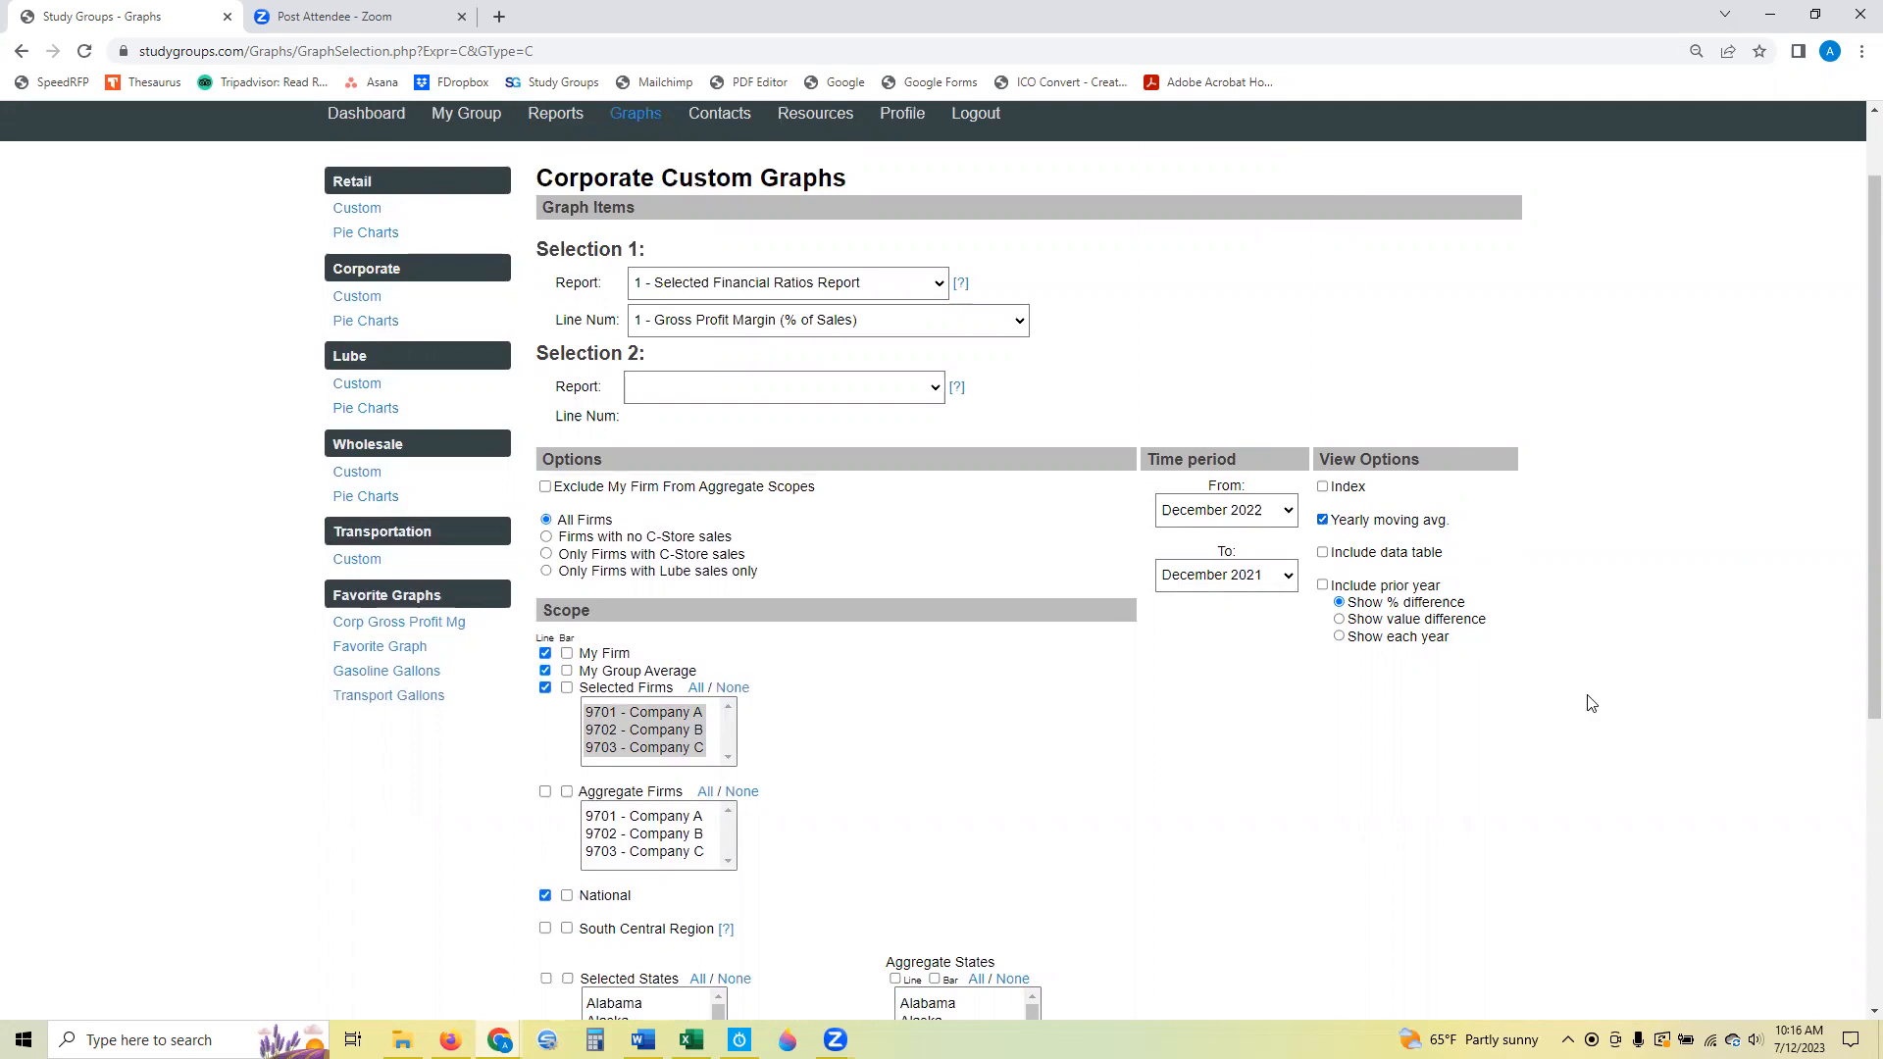
key("alt+Tab")
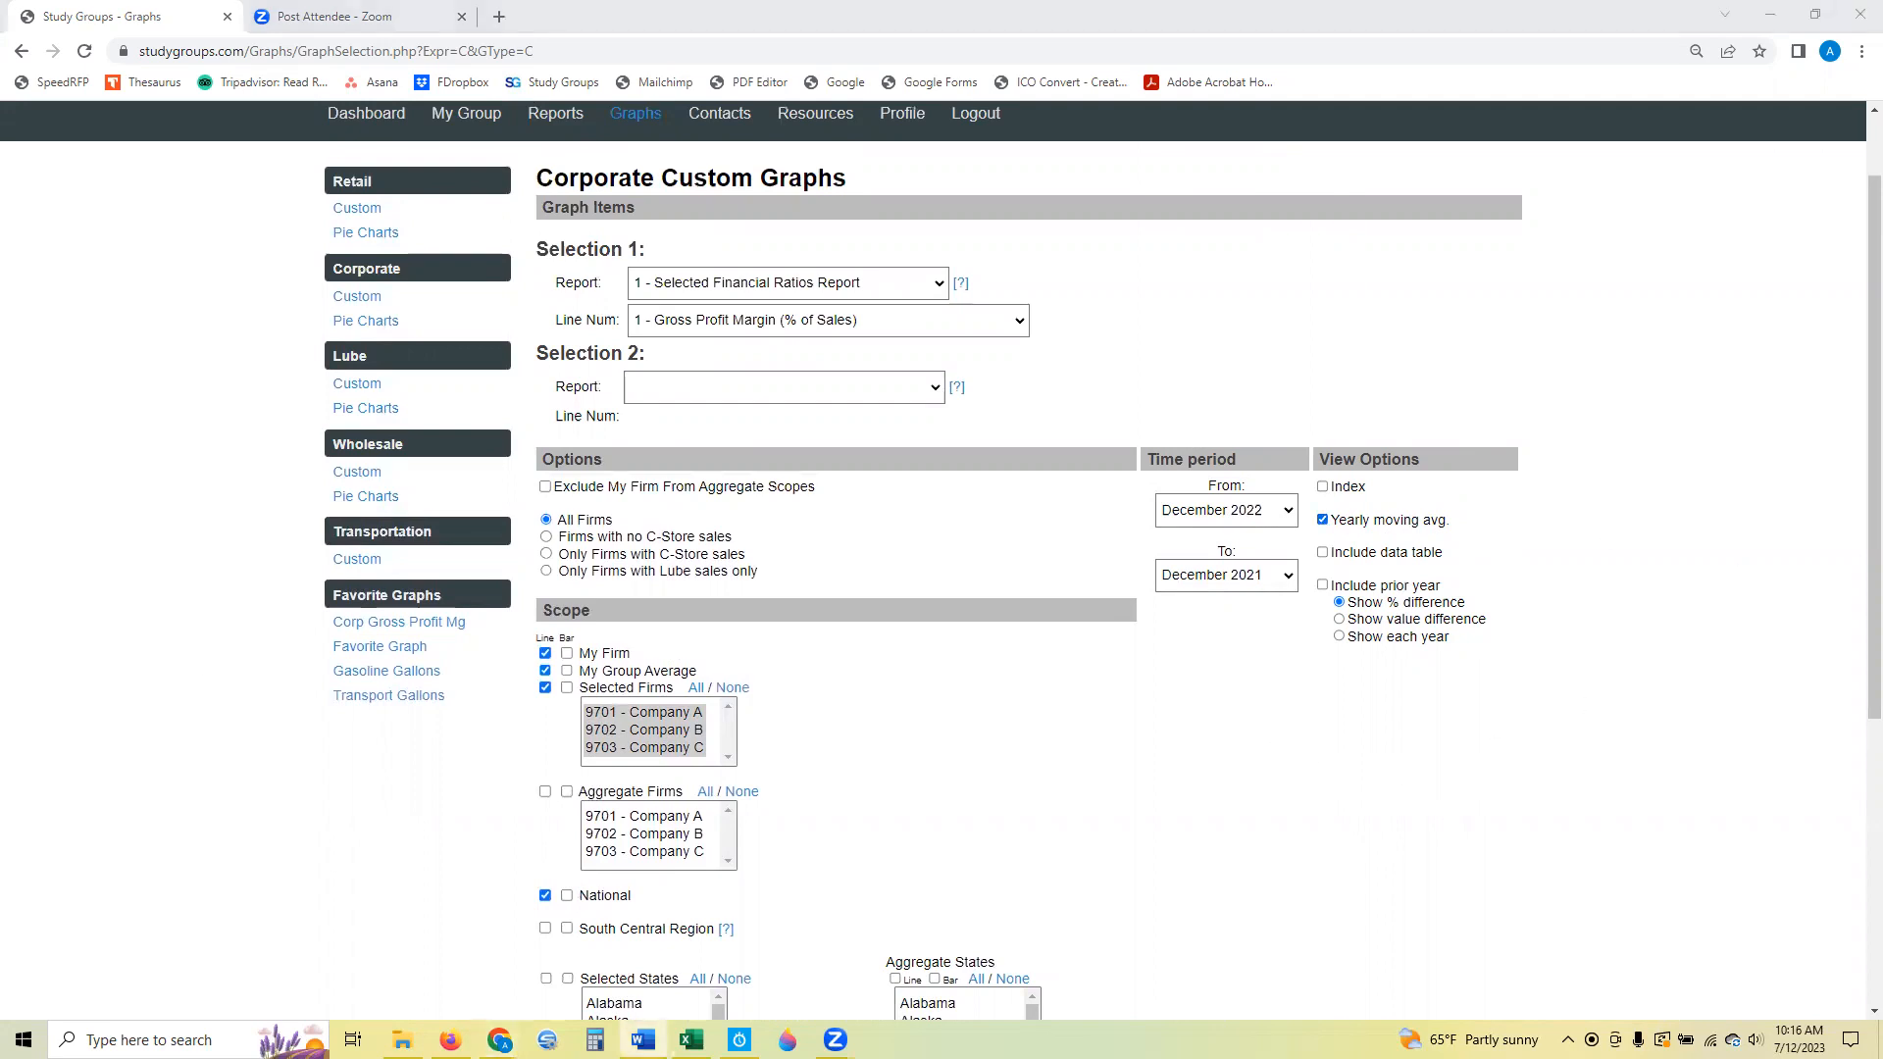
left_click(1398, 772)
scroll(1397, 771, "down", 5)
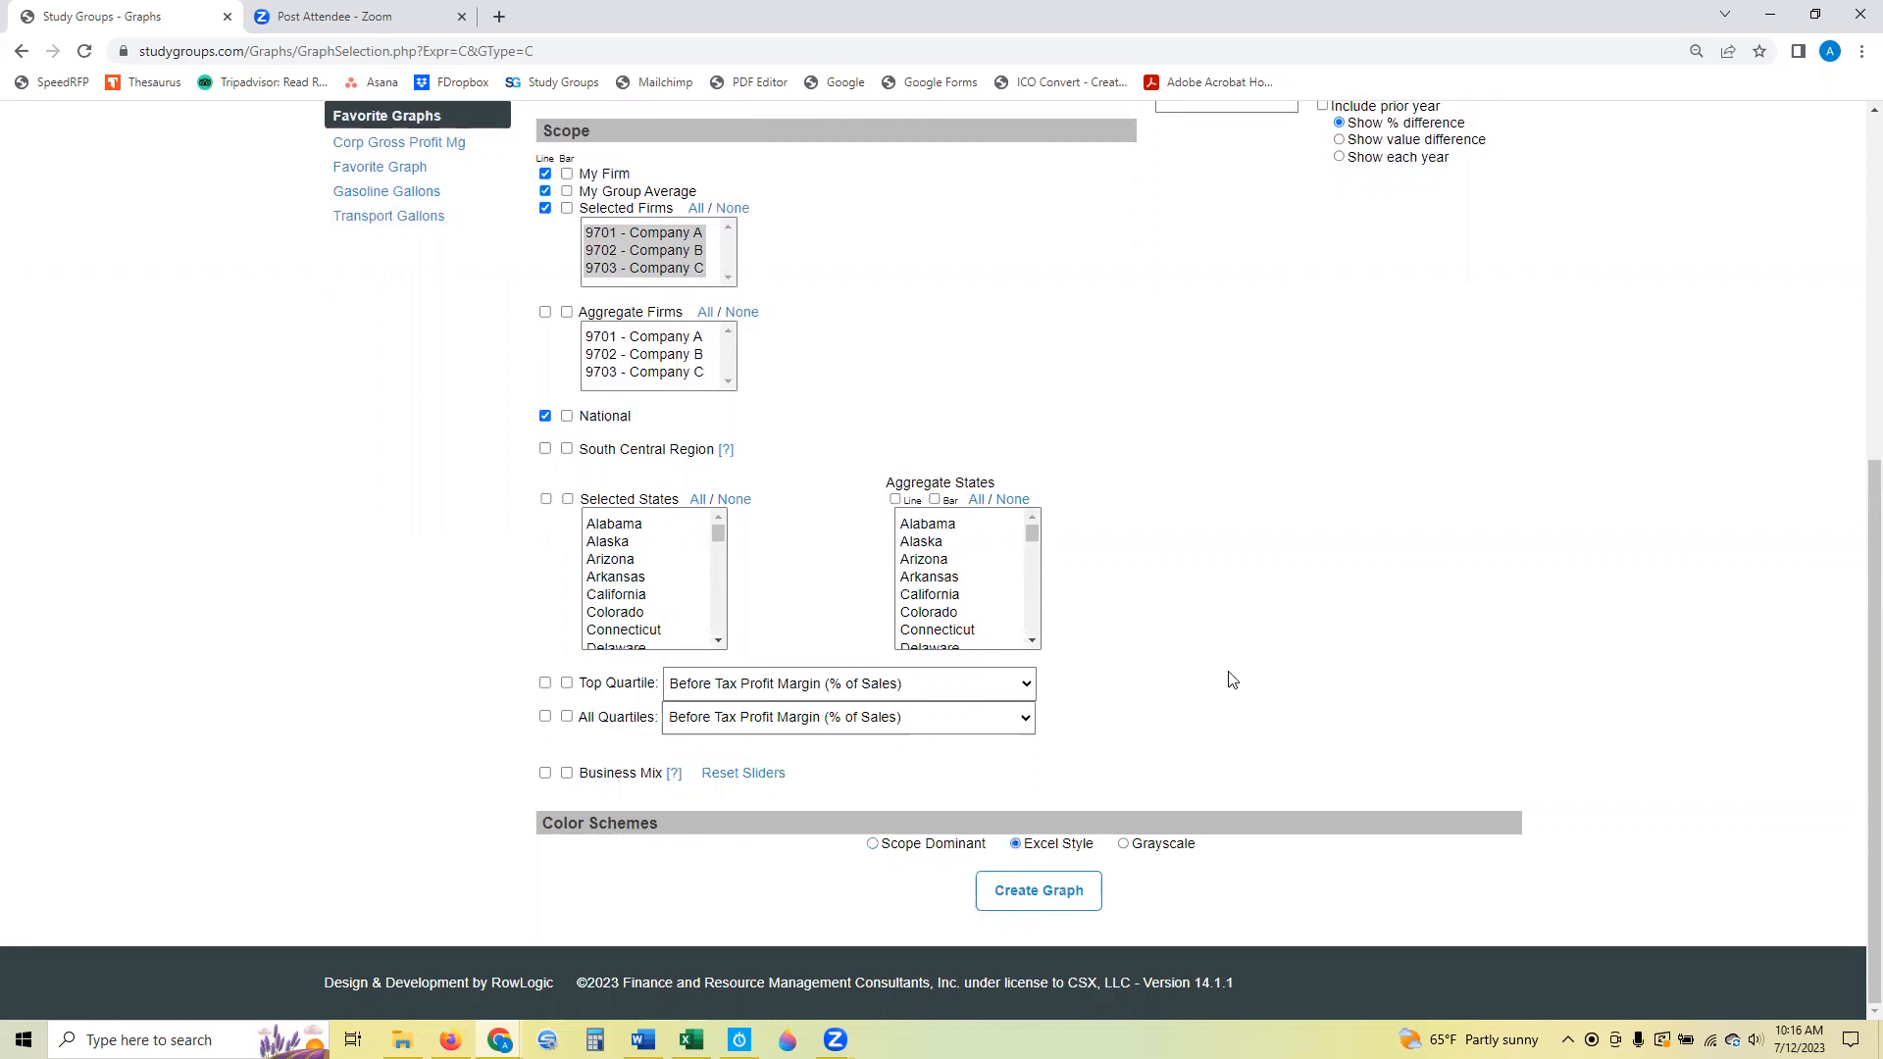
left_click(1040, 904)
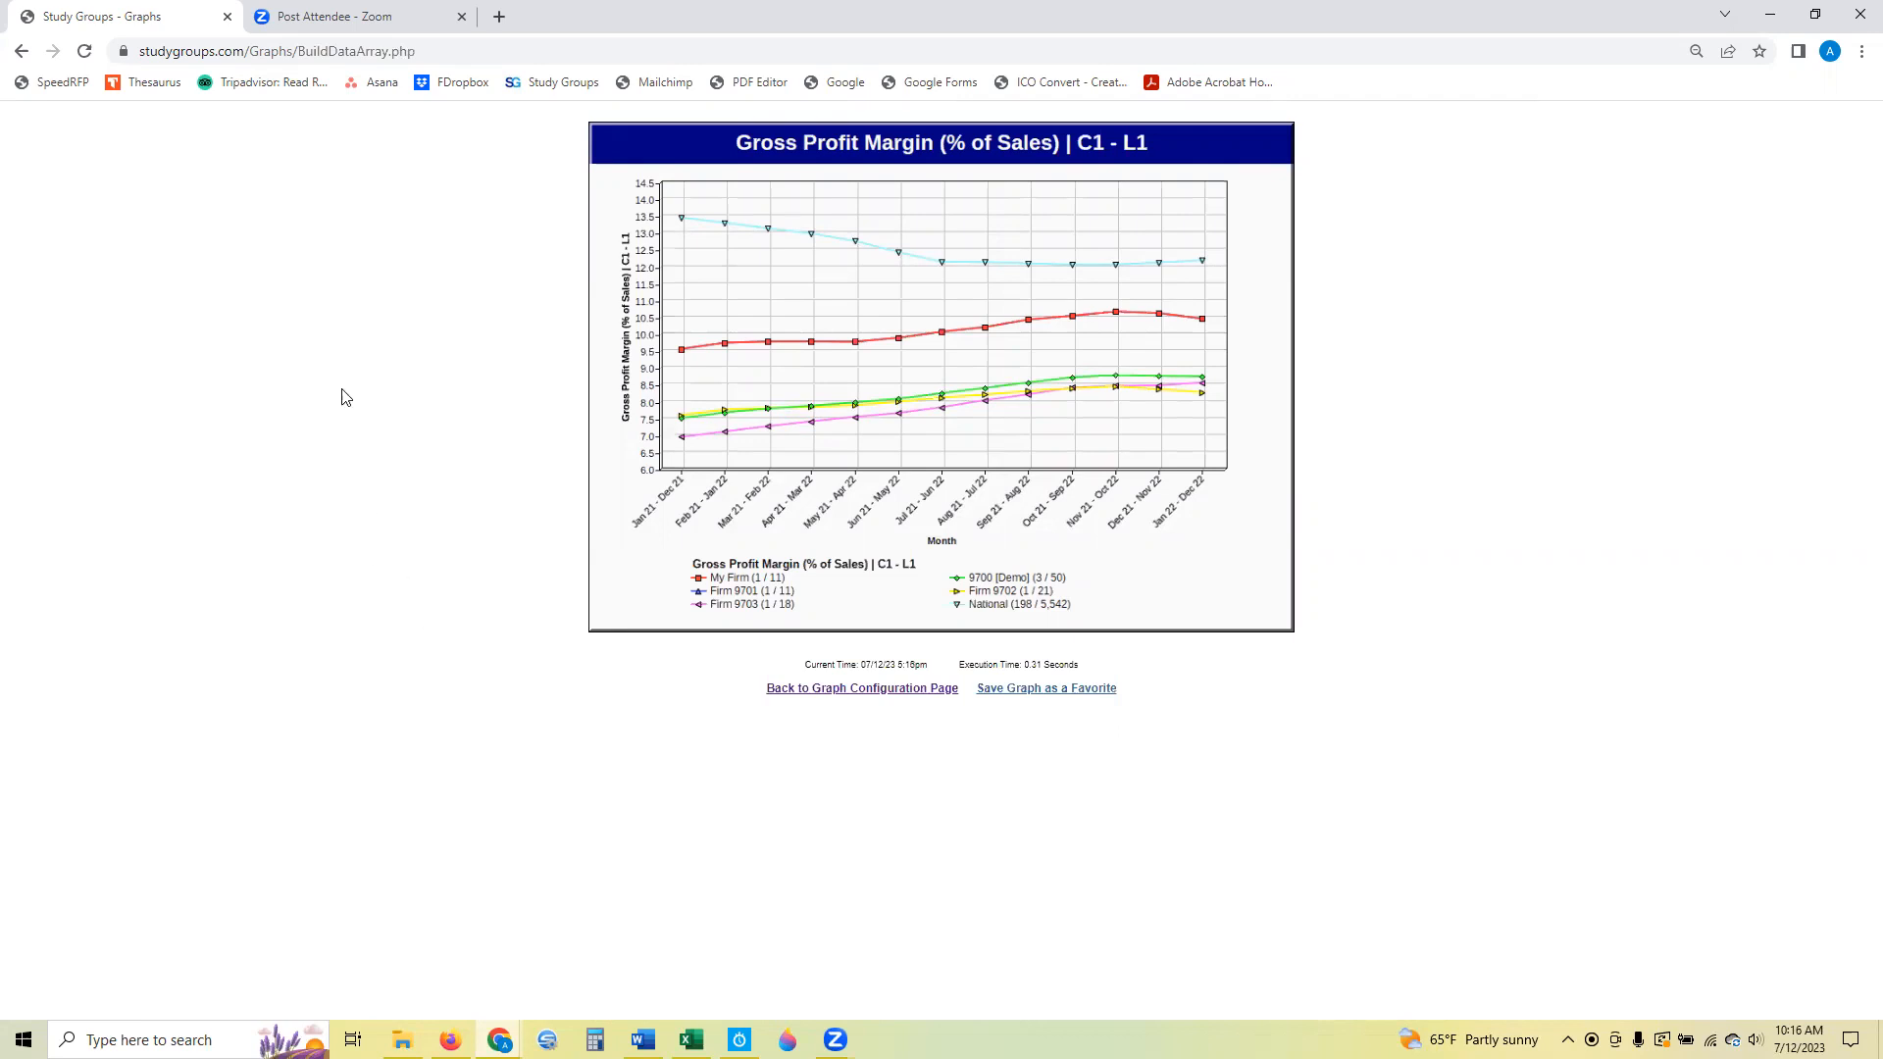
Save the Gross Profit Margin graph as a favorite named "Report 1 Line 1".
left_click(1013, 696)
left_click(1126, 392)
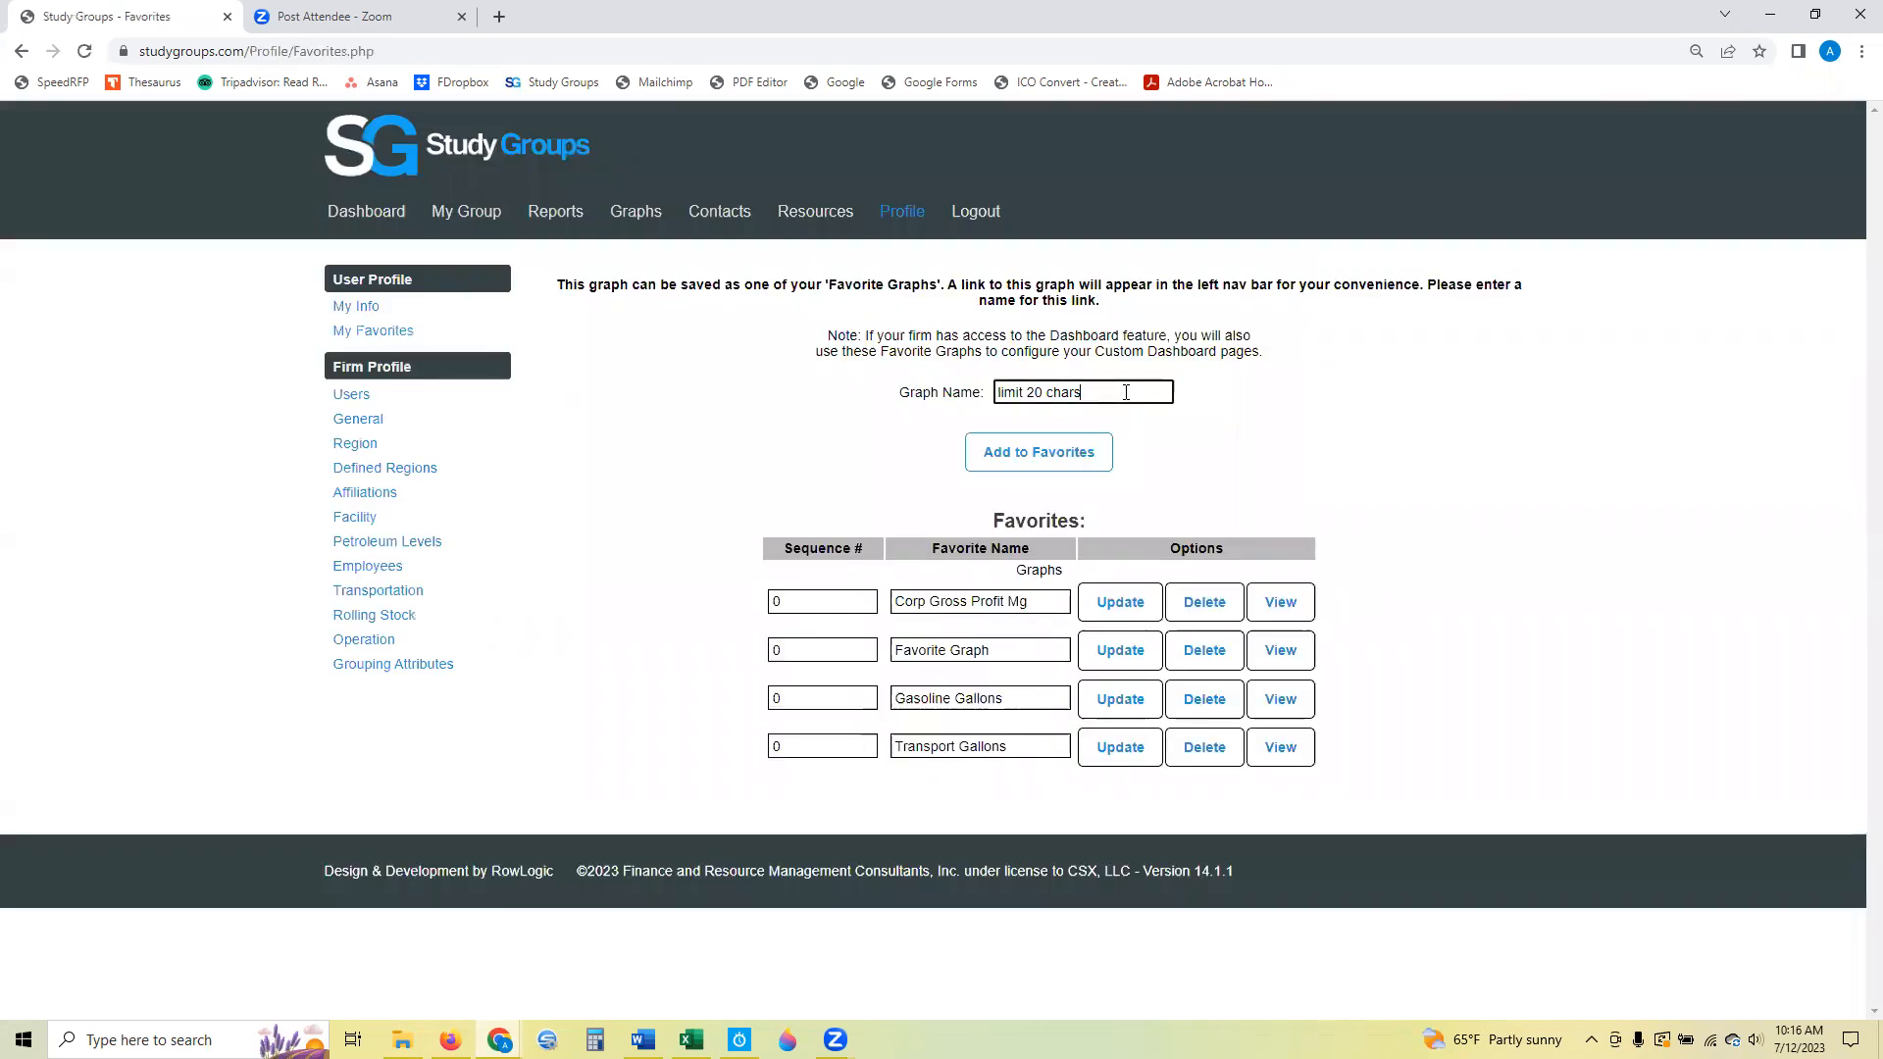
left_click_drag(1125, 393, 890, 404)
type("REport 1 Line 1")
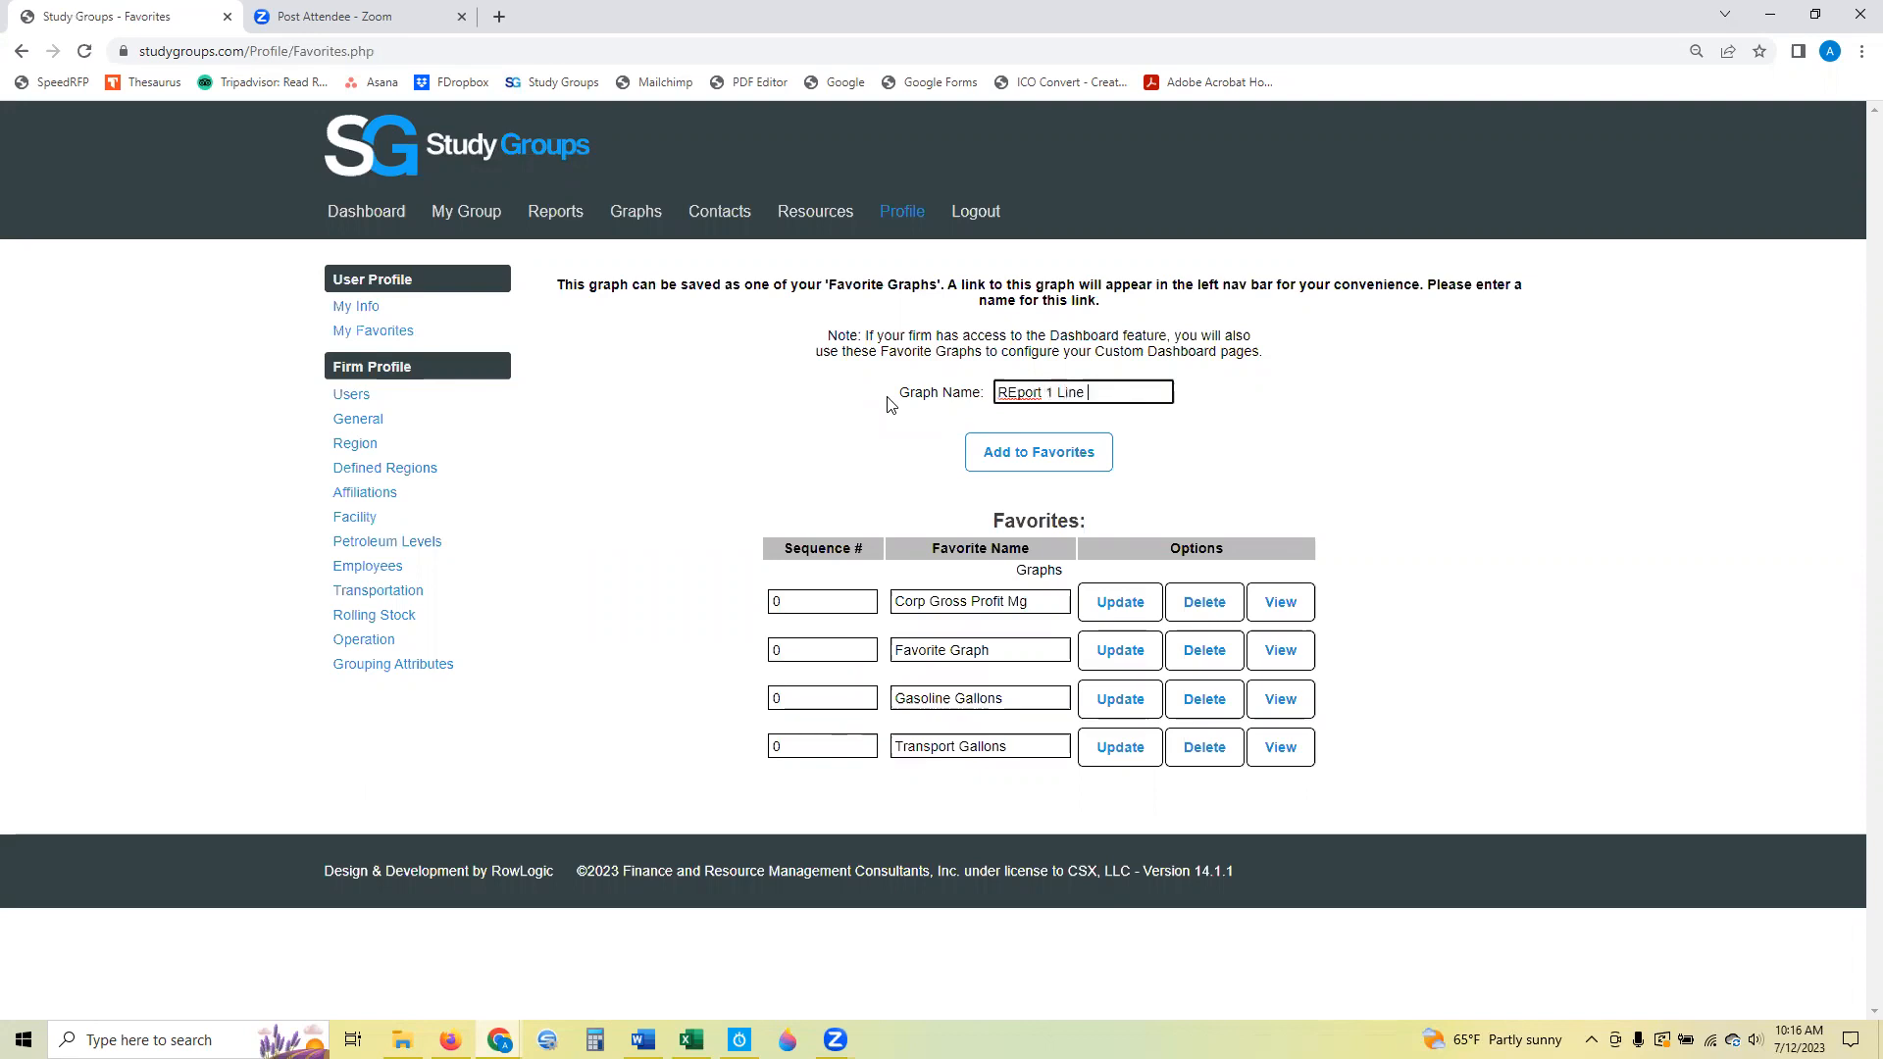
left_click(1015, 392)
key("BackSpace")
type("e")
left_click(1040, 461)
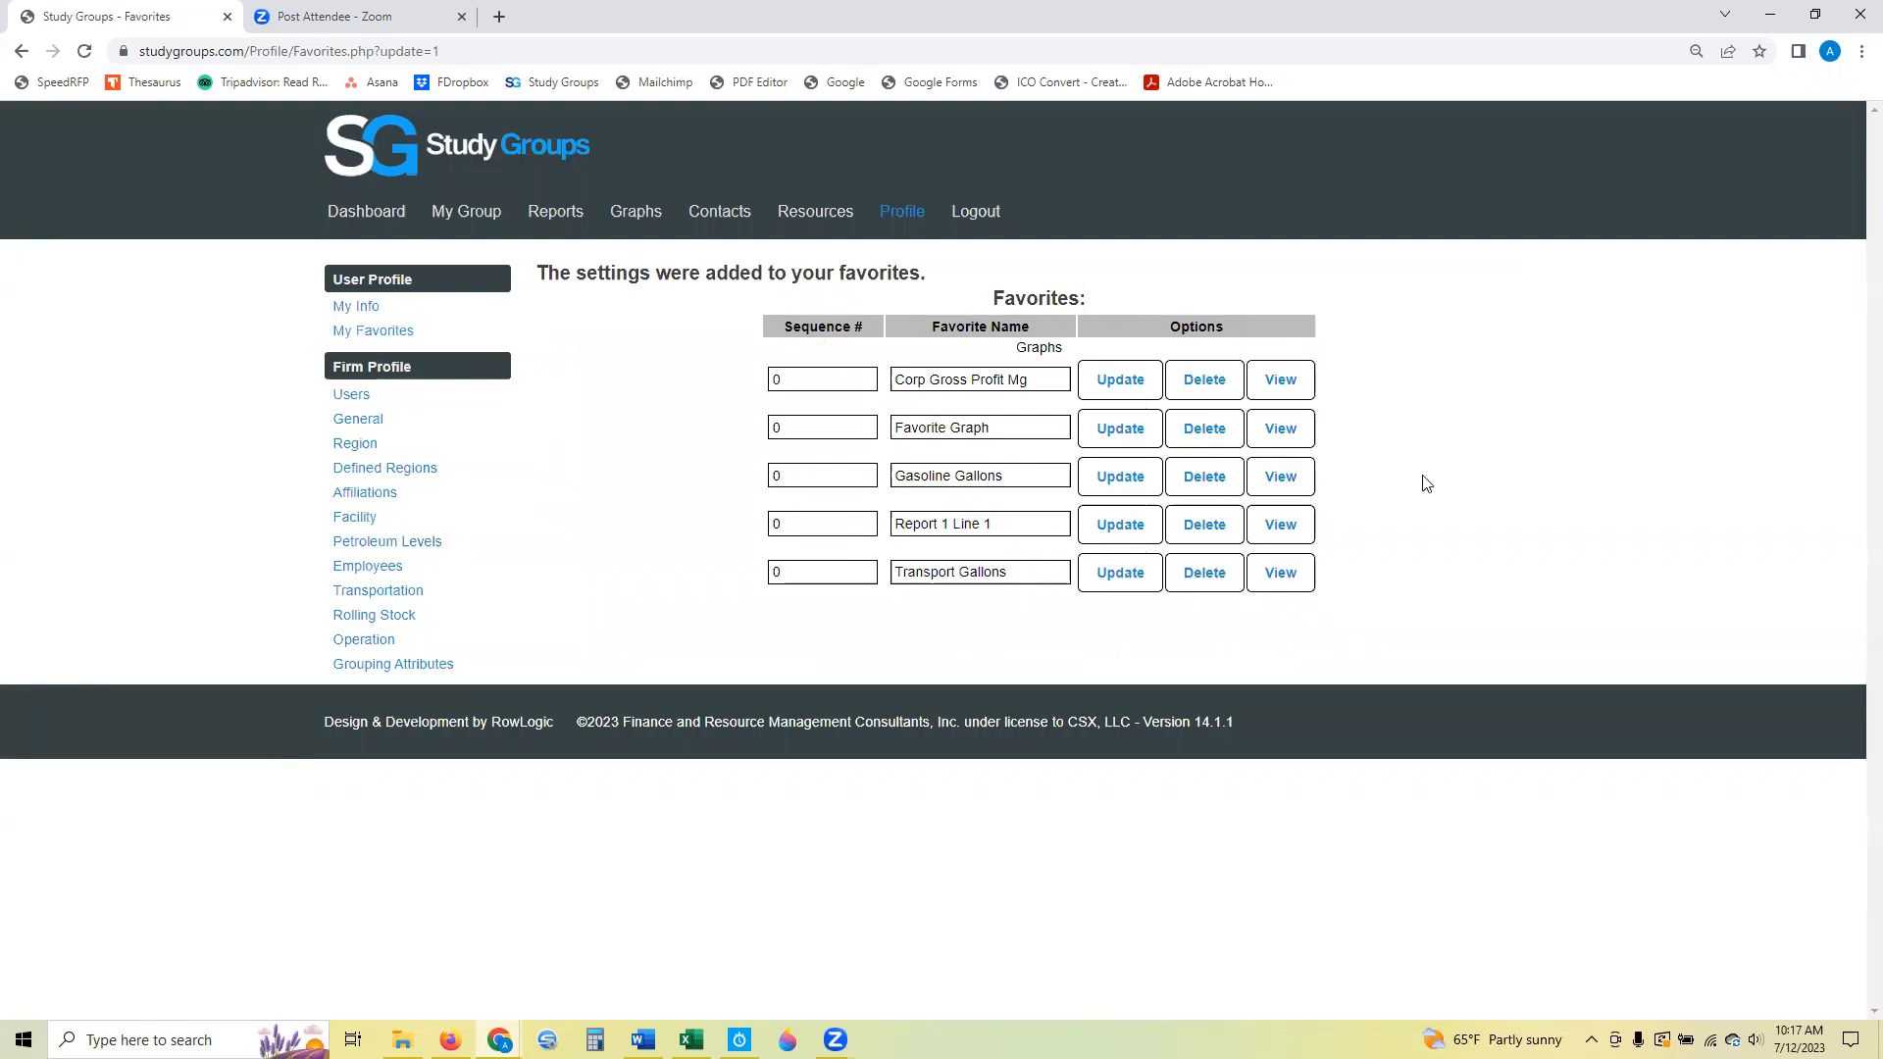
Open Corporate Pie Charts in the Graphs section and choose Overall Contribution Margin Mix (C3) as the graph item.
left_click(620, 215)
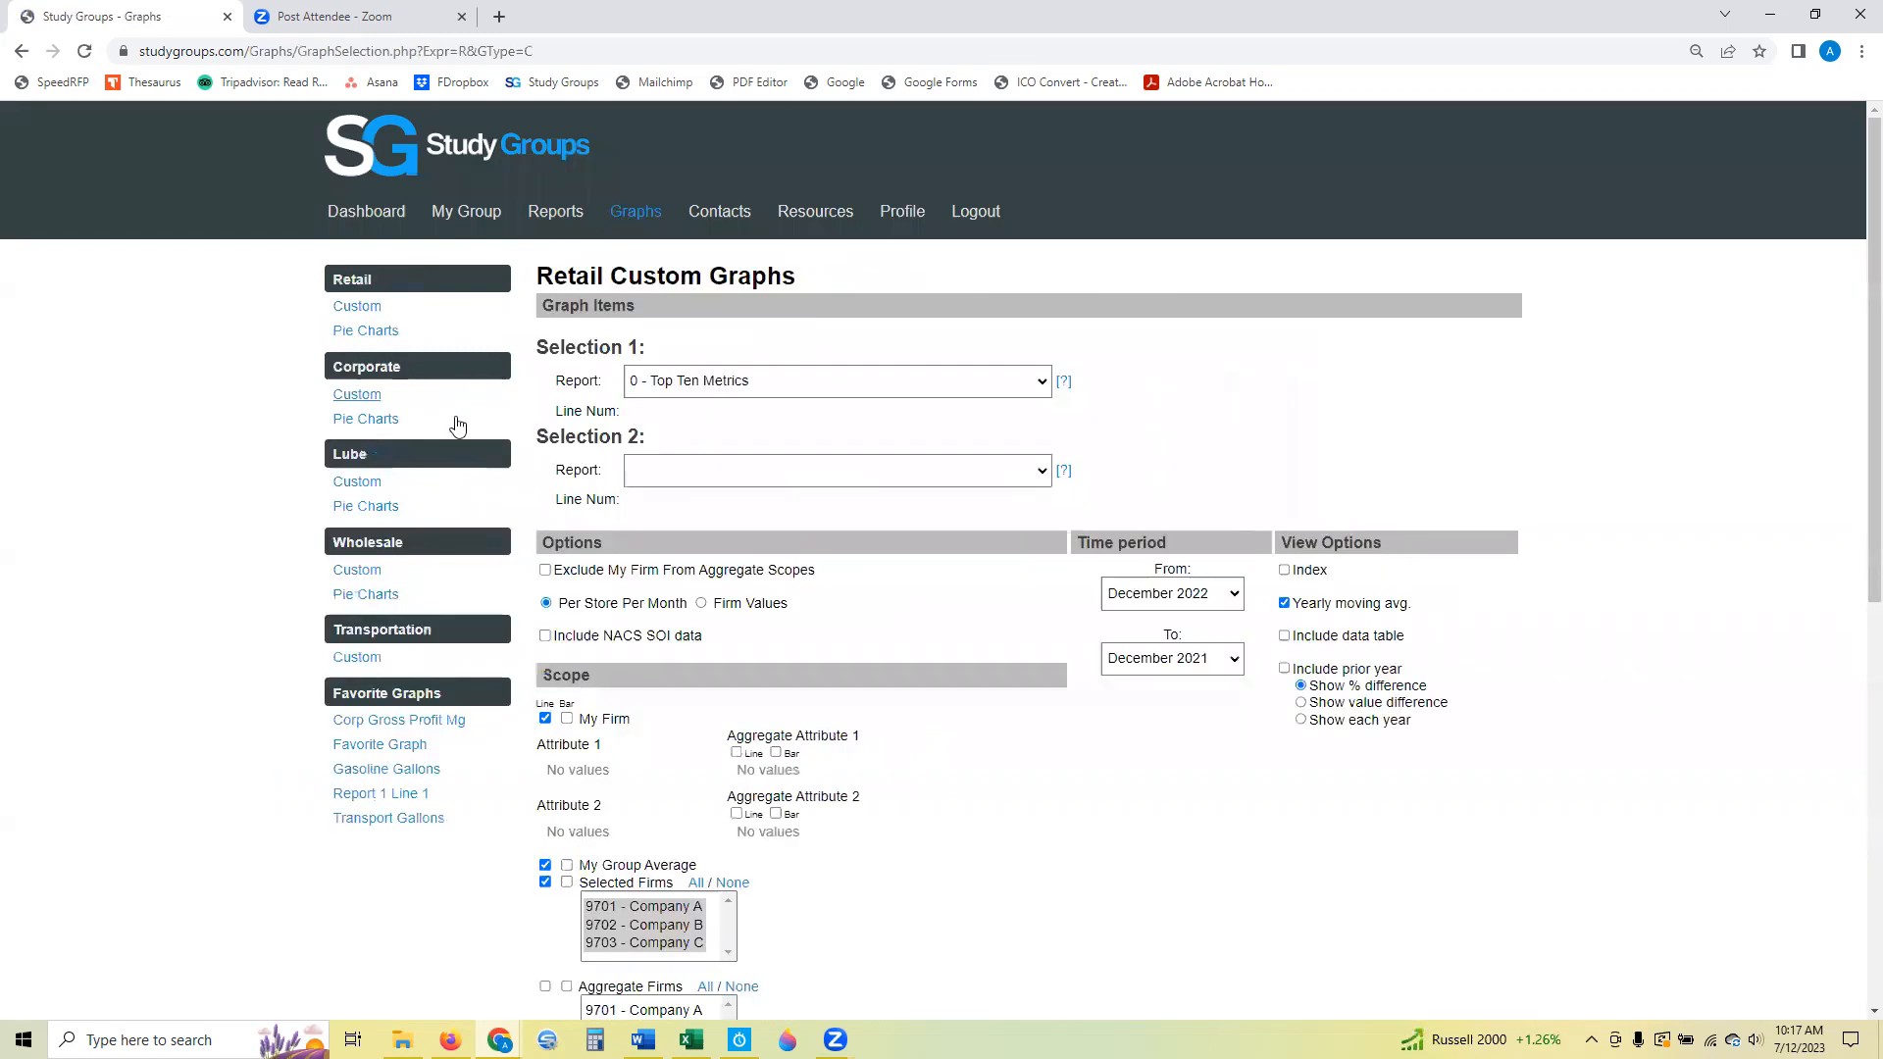
left_click(386, 426)
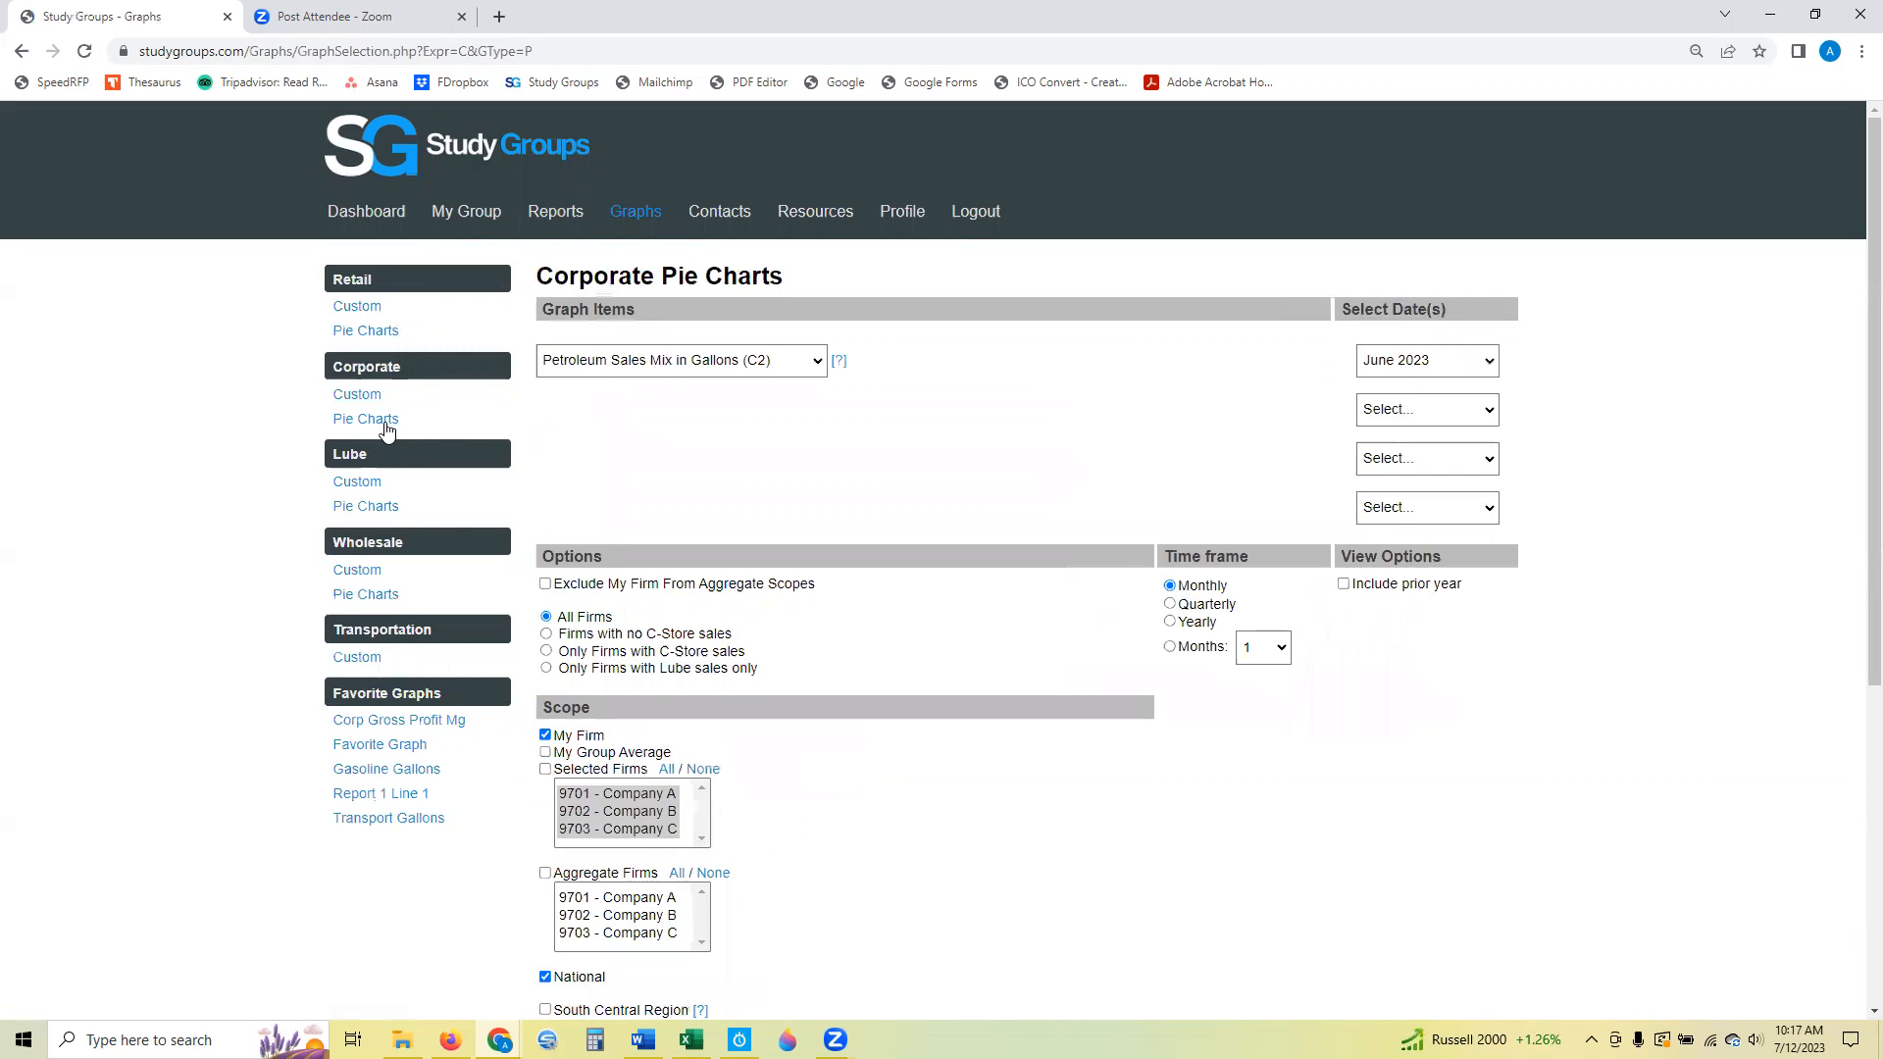
left_click(780, 363)
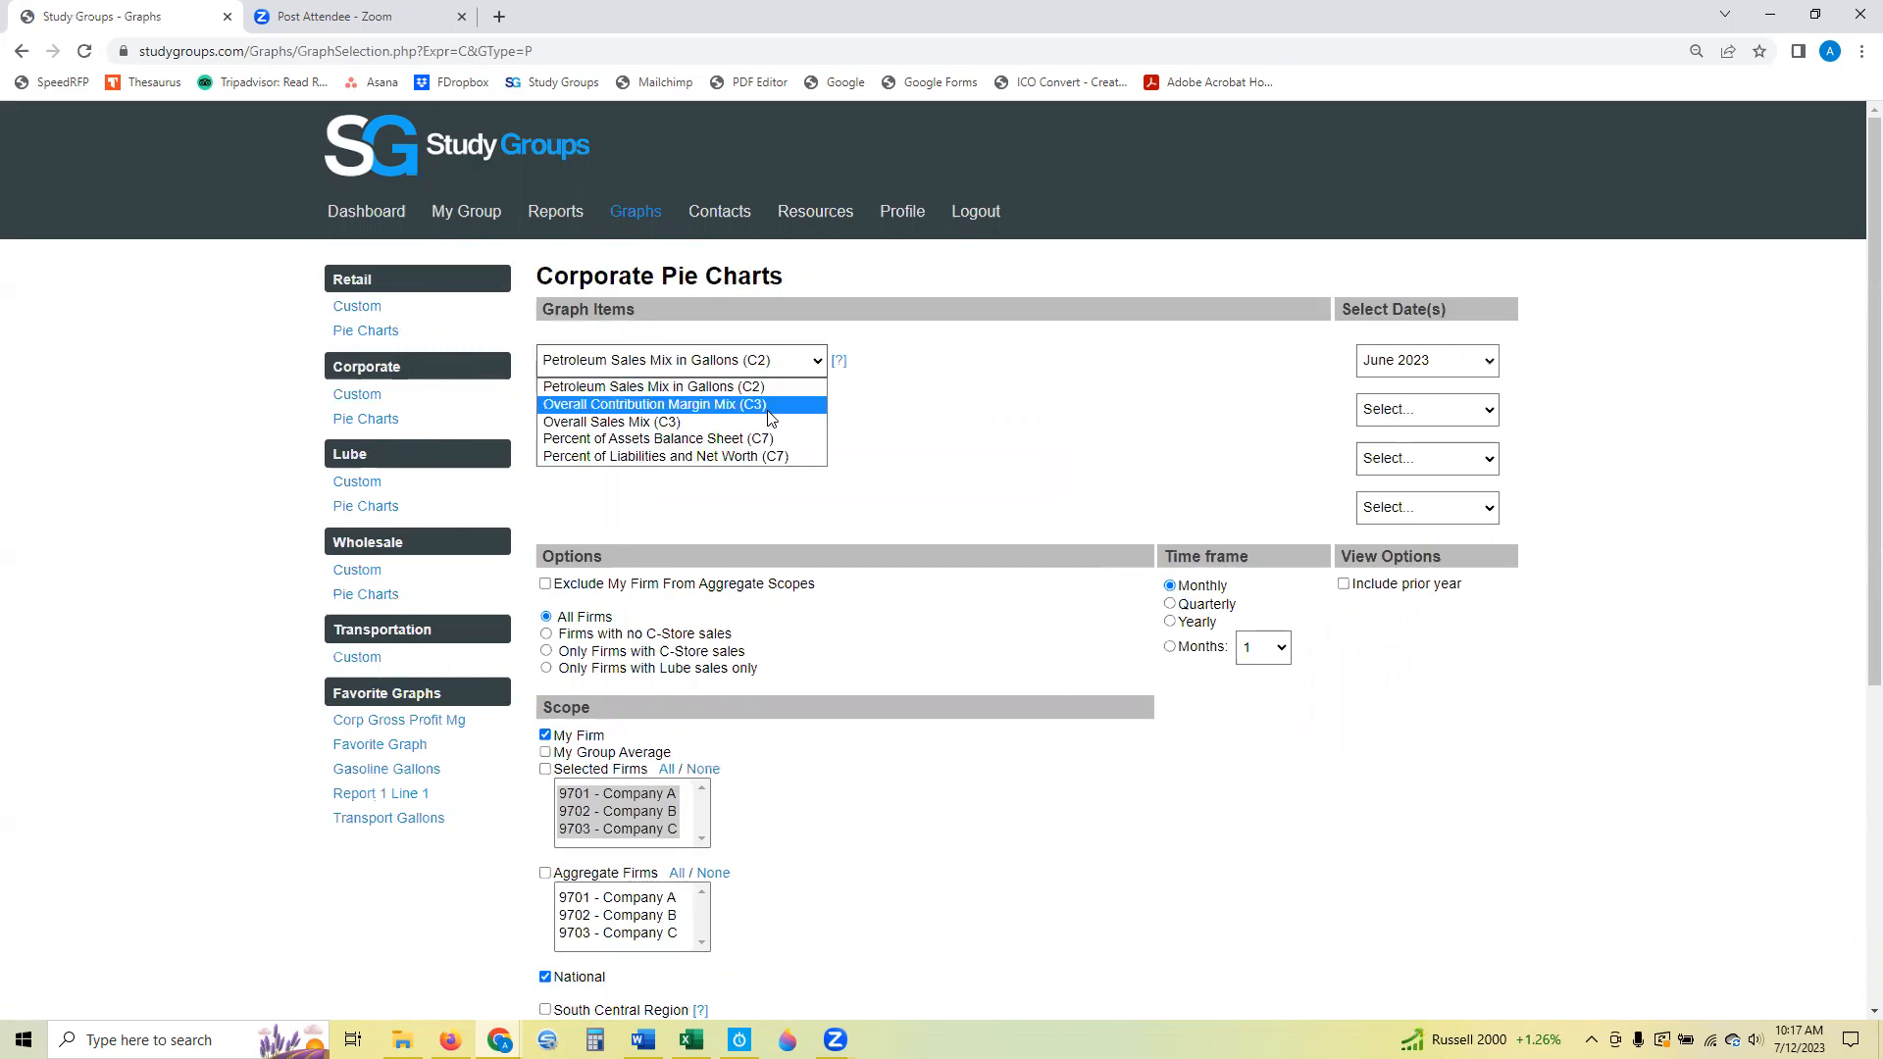
left_click(770, 405)
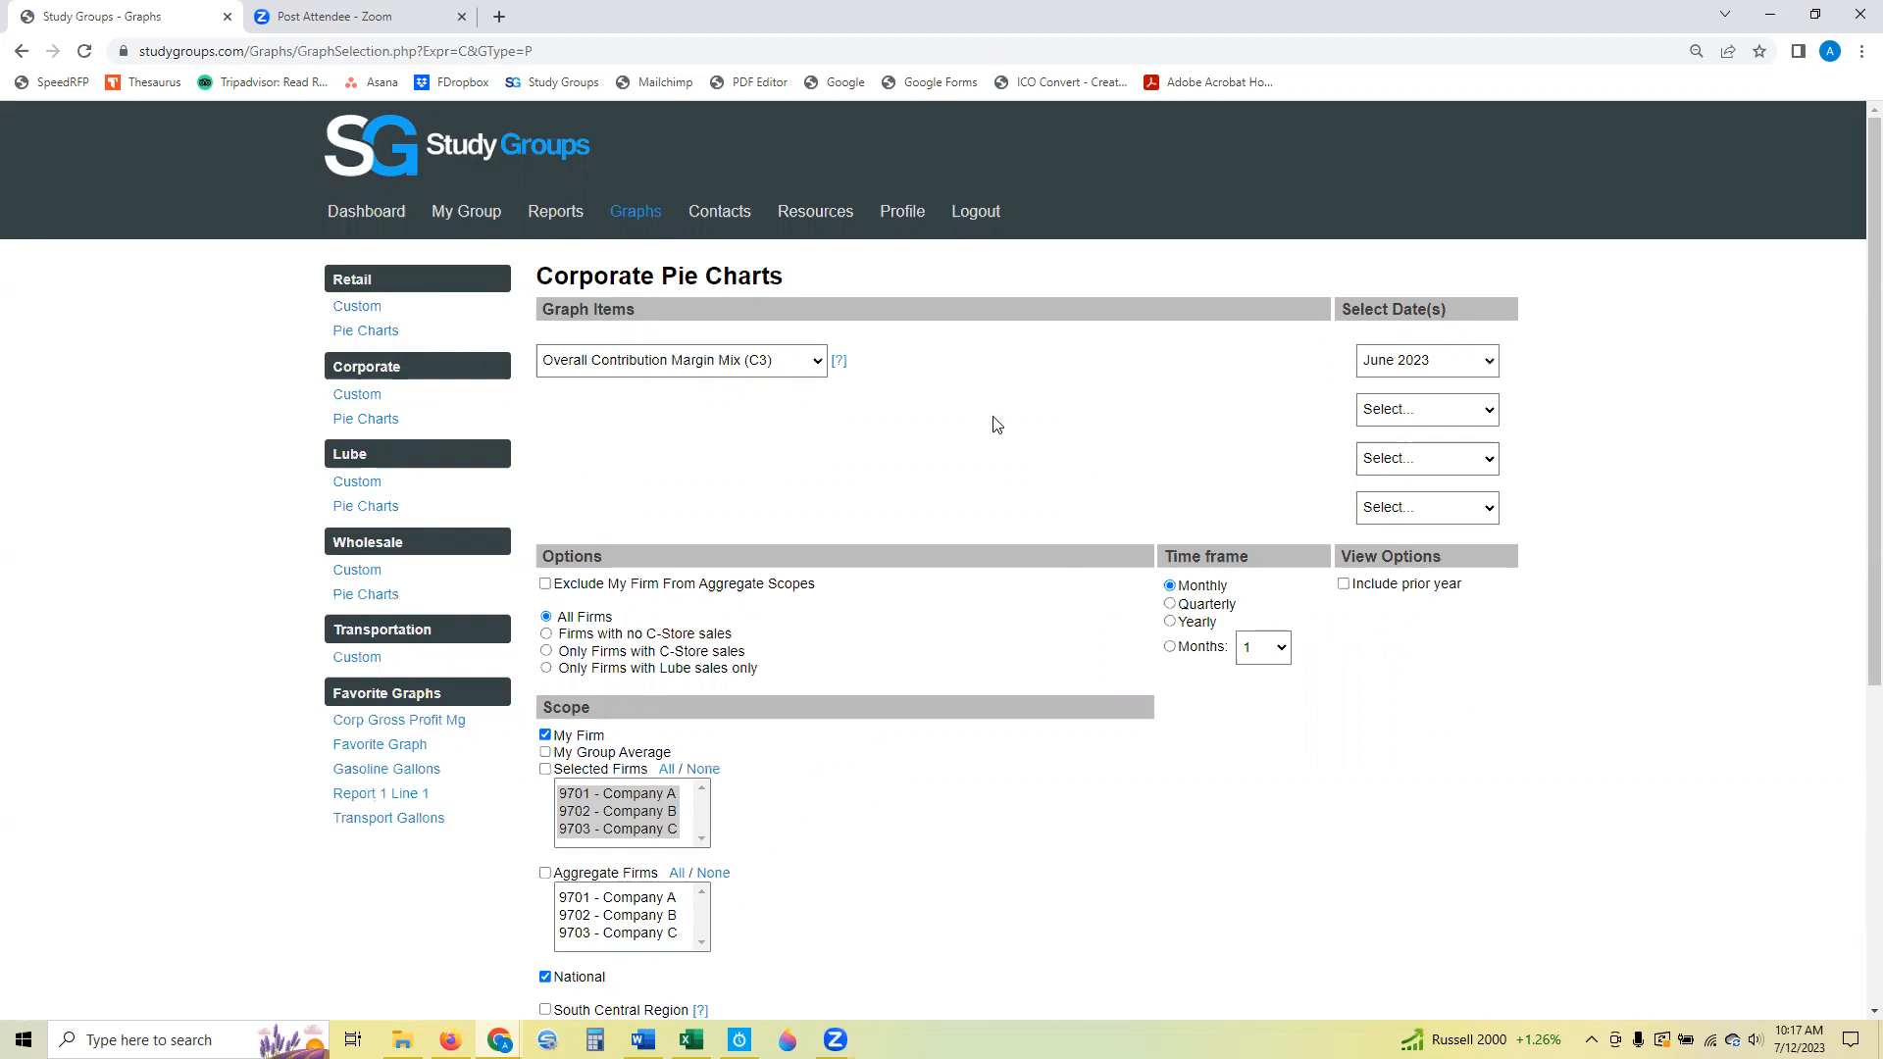
key("alt+Tab")
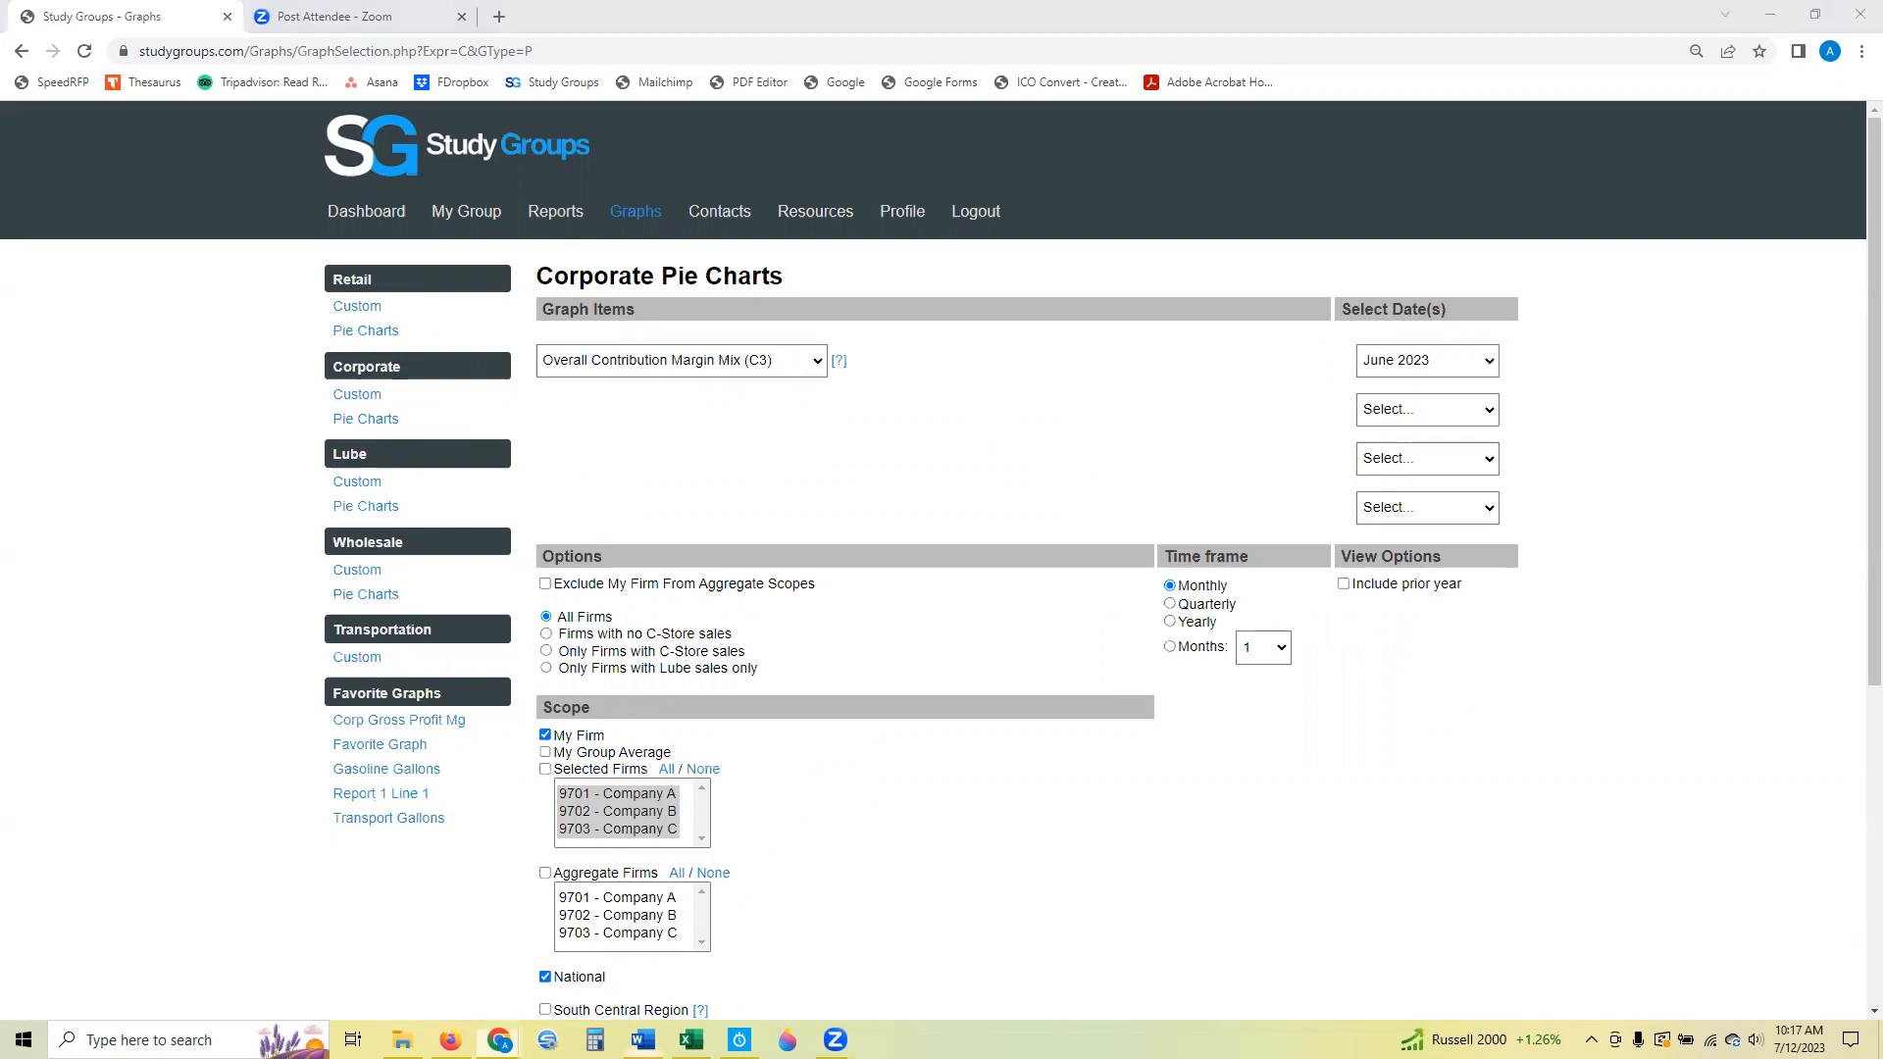